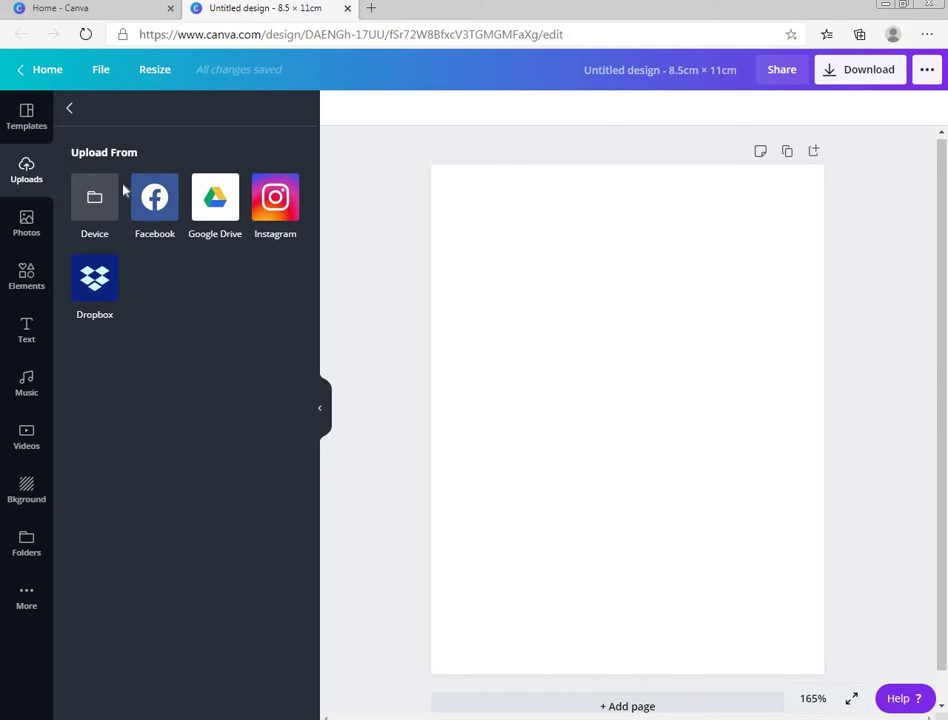
# Step: Search the photo library for animals
pyautogui.click(28, 222)
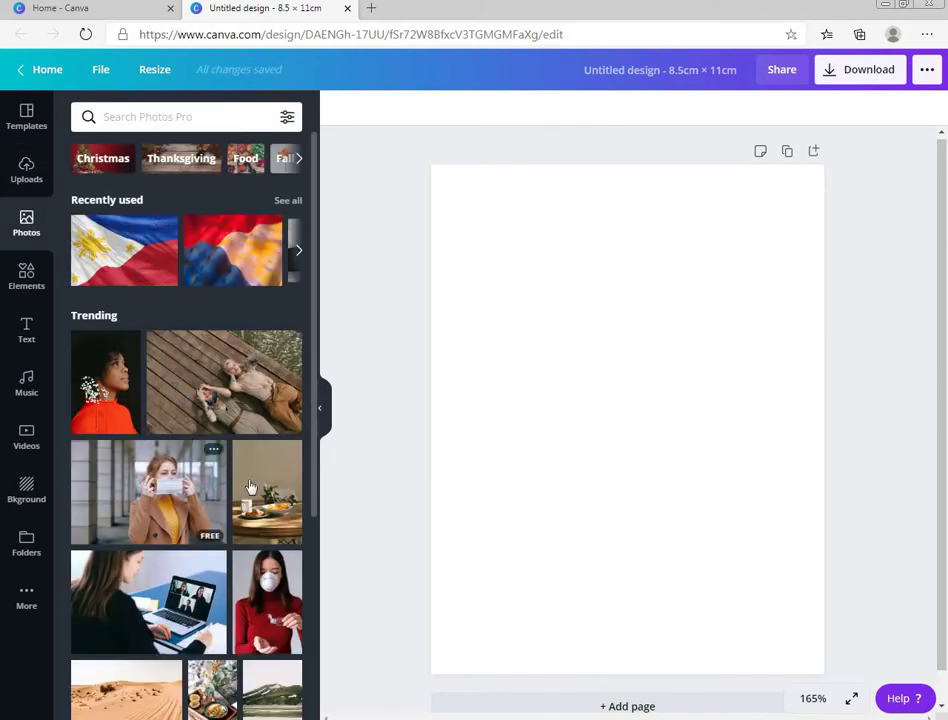
pyautogui.click(126, 116)
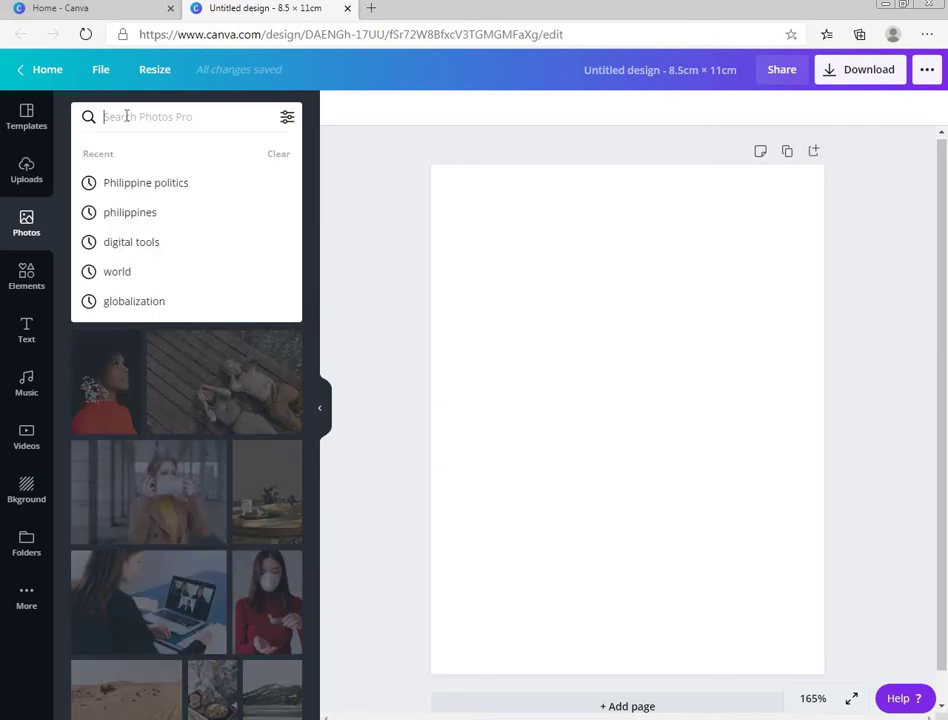
pyautogui.write('animals')
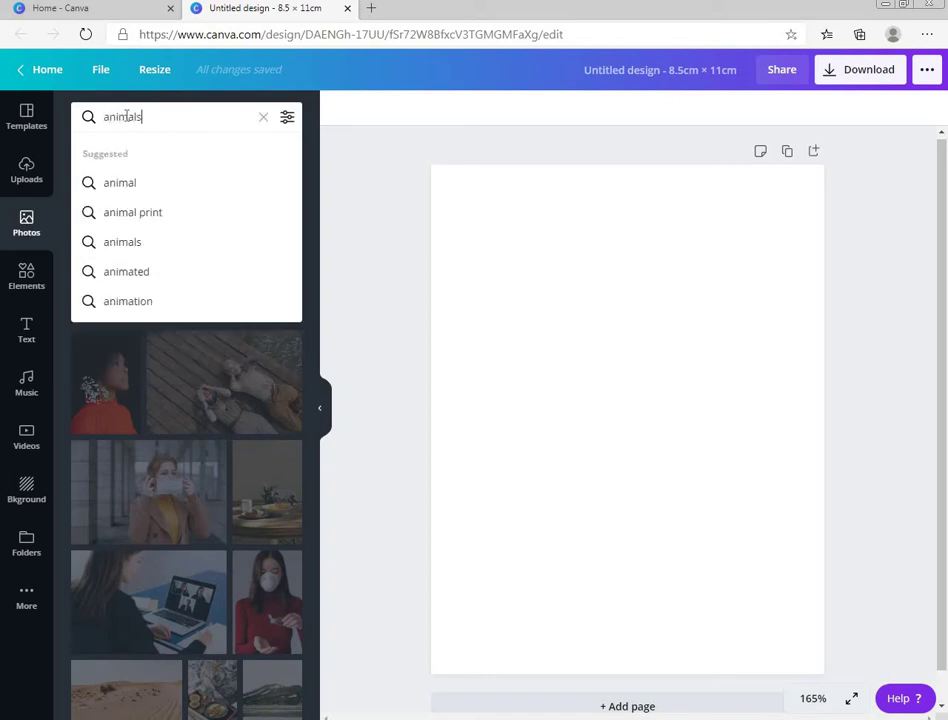
pyautogui.press('Return')
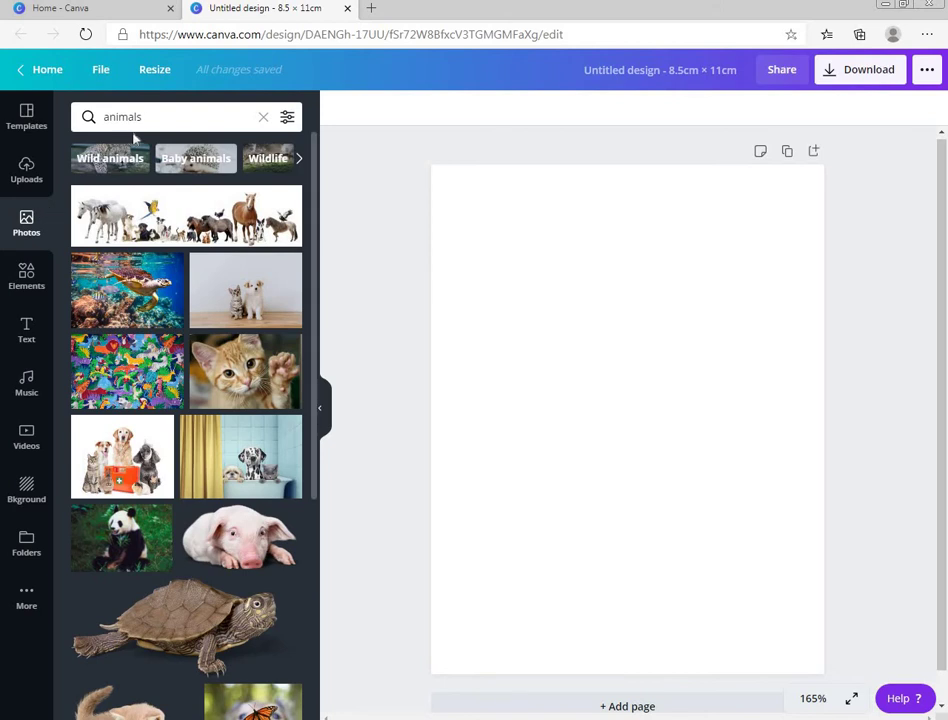
# Step: Replace the photo search term with dog and run the search
pyautogui.moveTo(142, 117); pyautogui.dragTo(104, 117)
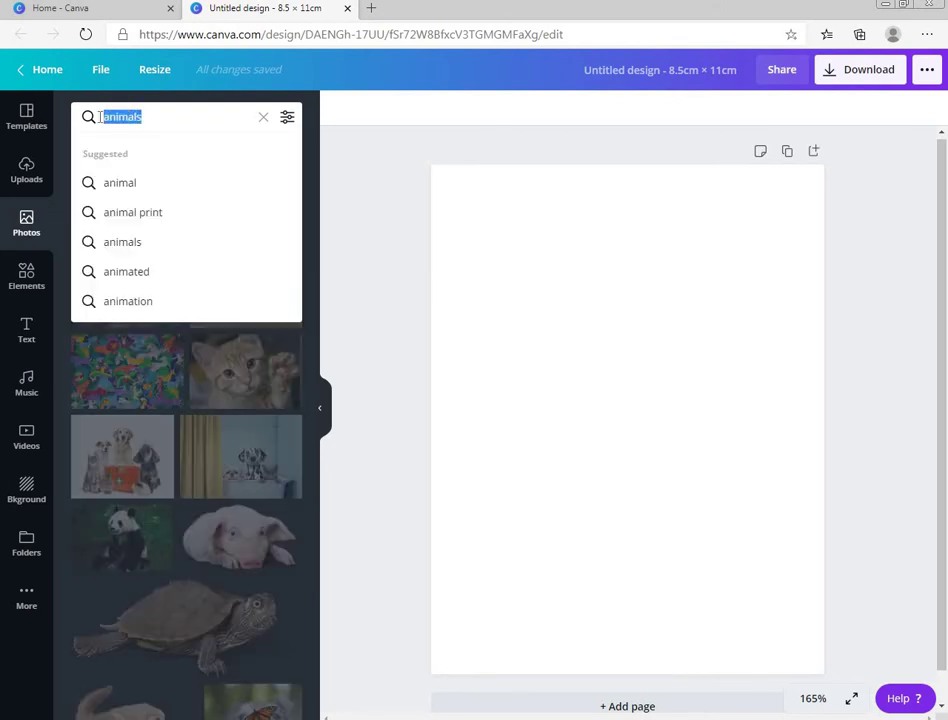
pyautogui.write('dog')
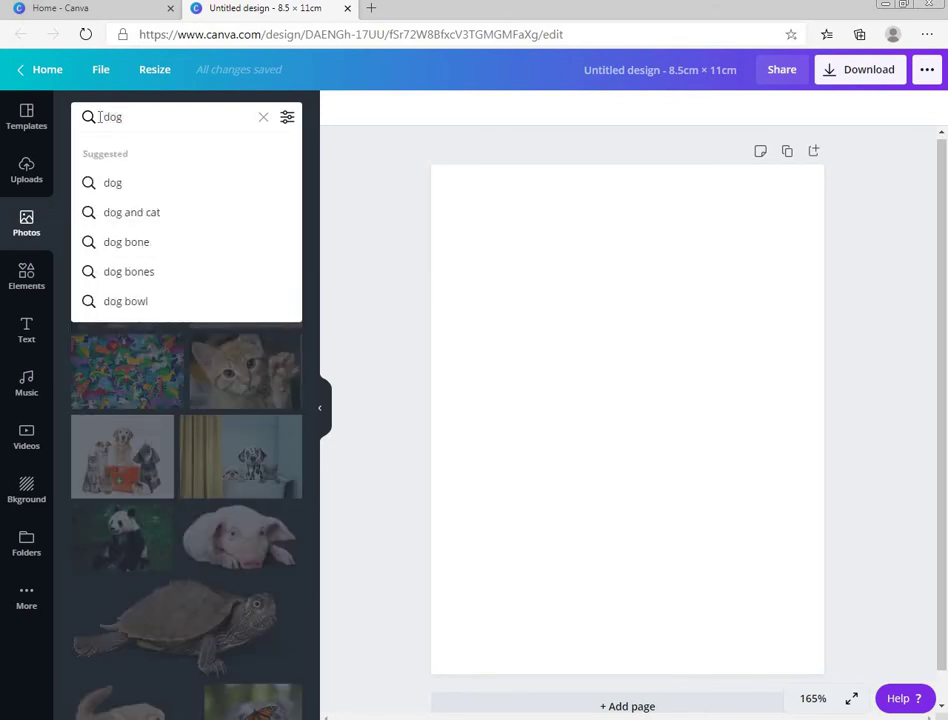
pyautogui.press('Return')
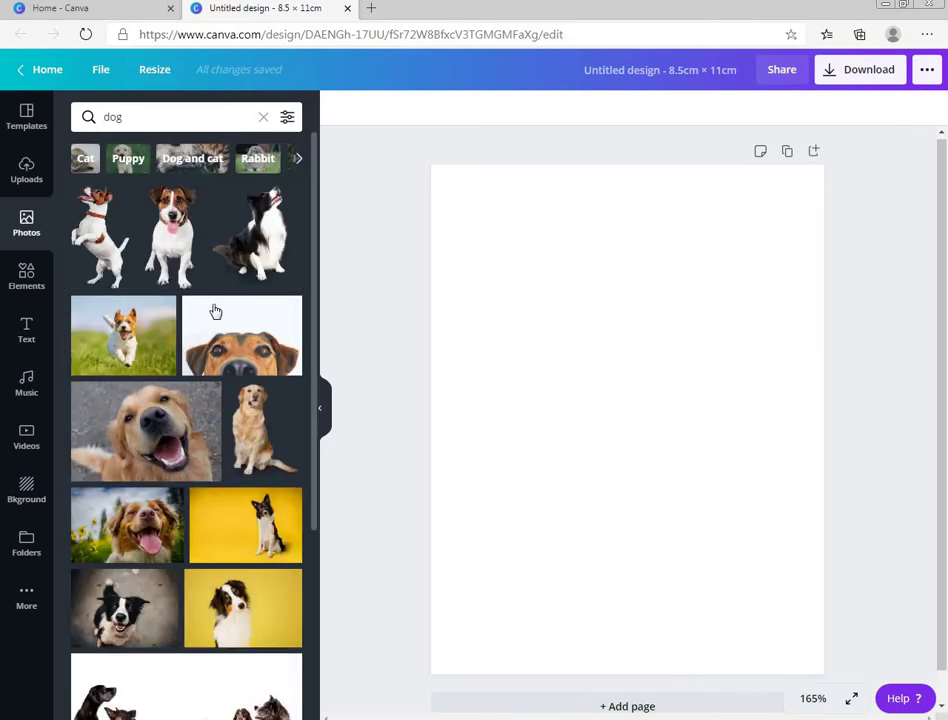
# Step: Browse the elements library's categories, including lines, shapes, frames, stickers, charts, grids and gradients
pyautogui.click(22, 277)
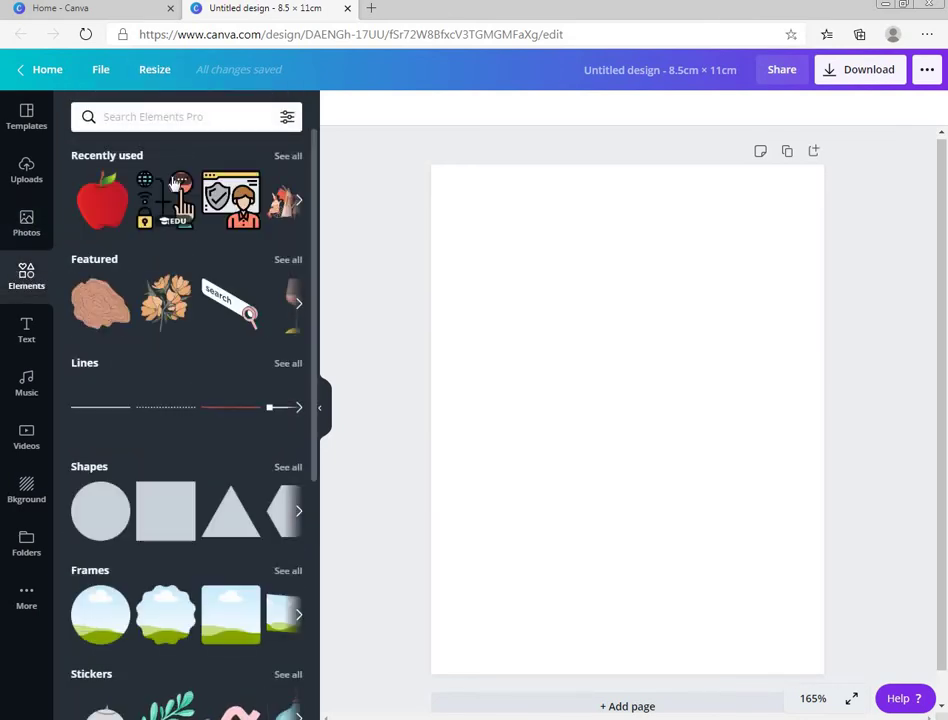
pyautogui.moveTo(152, 400)
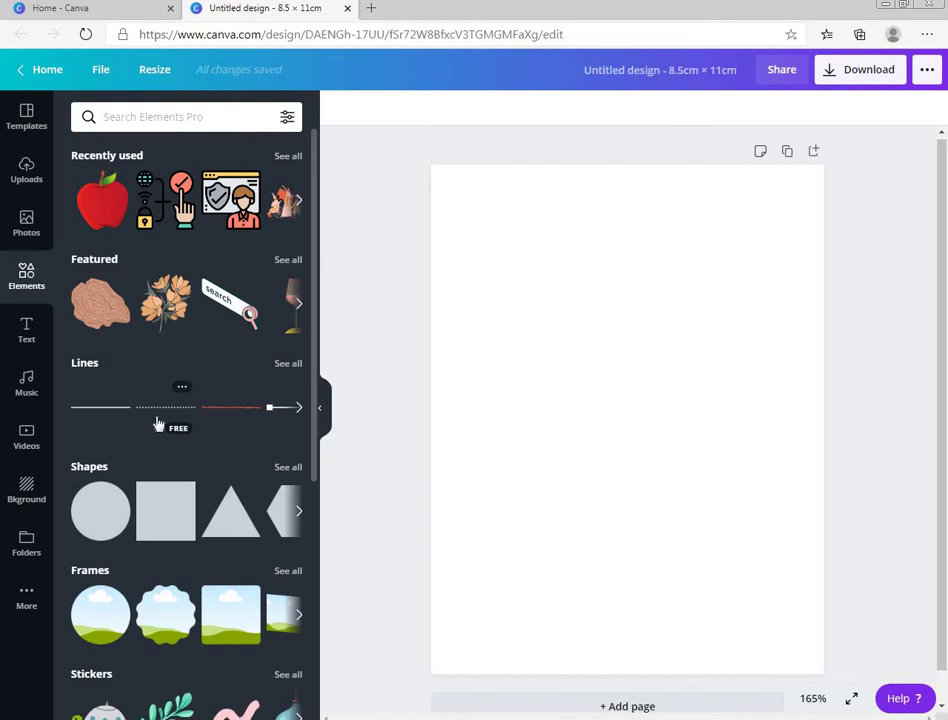
pyautogui.scroll(-1, 87, 470)
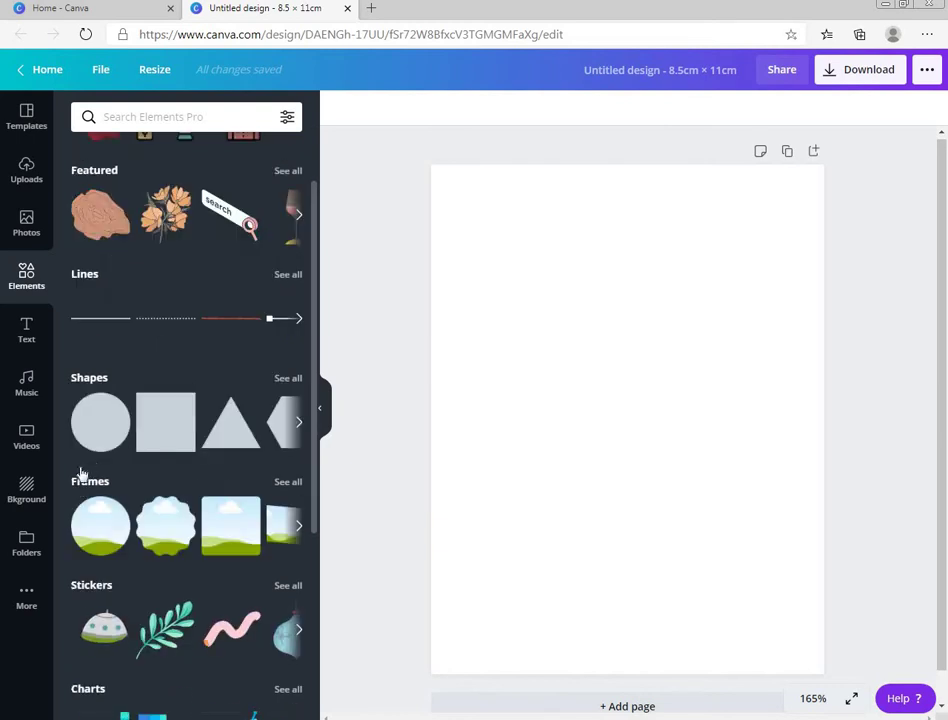
pyautogui.scroll(-1, 110, 500)
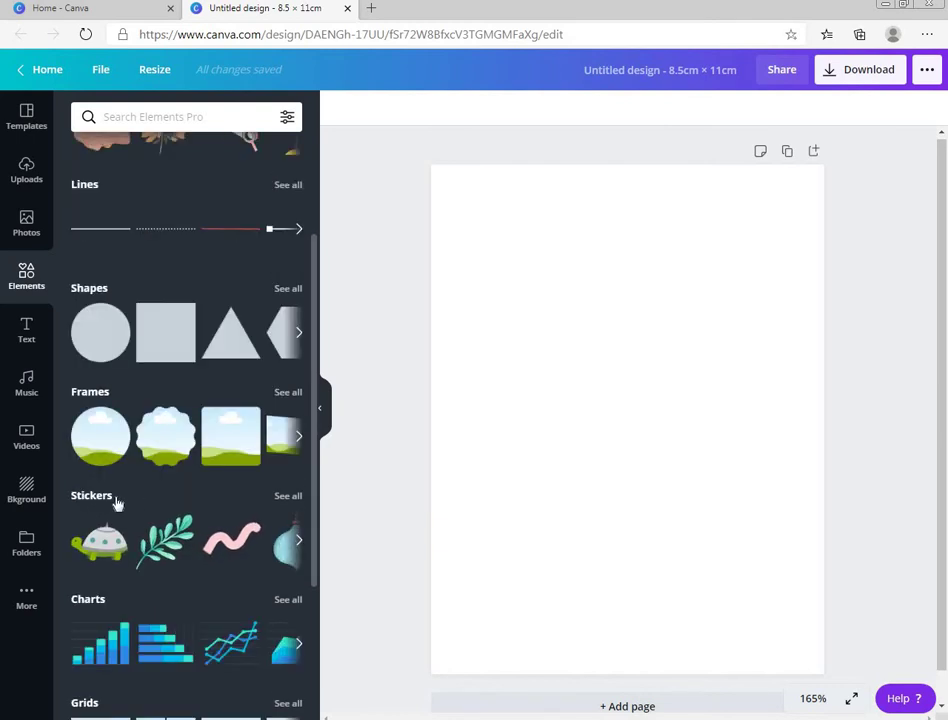
pyautogui.scroll(-2, 120, 520)
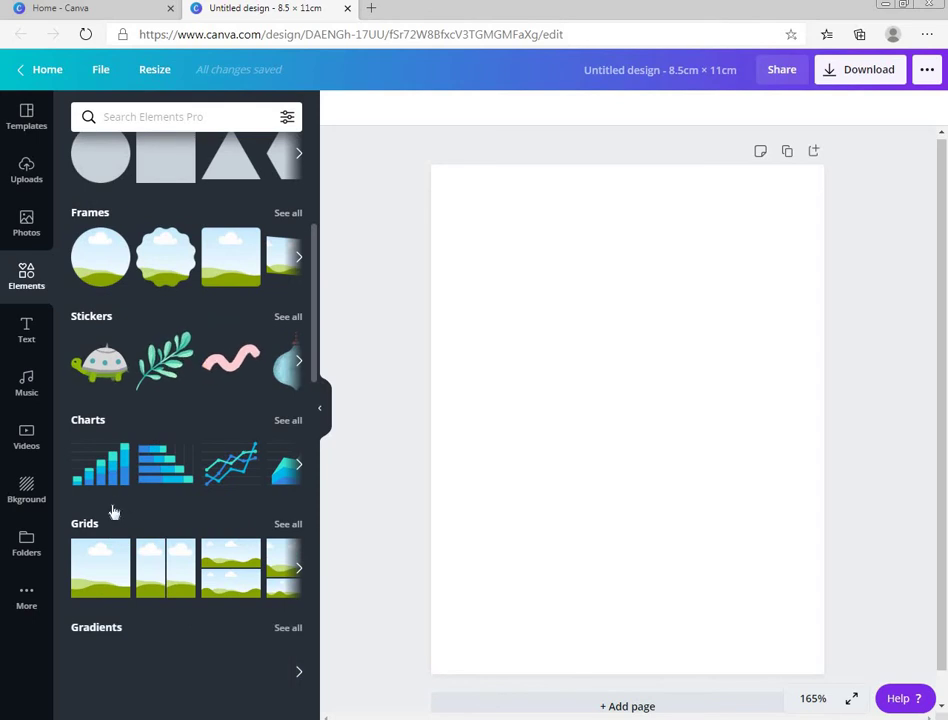
pyautogui.scroll(-1, 112, 510)
pyautogui.scroll(-2, 113, 512)
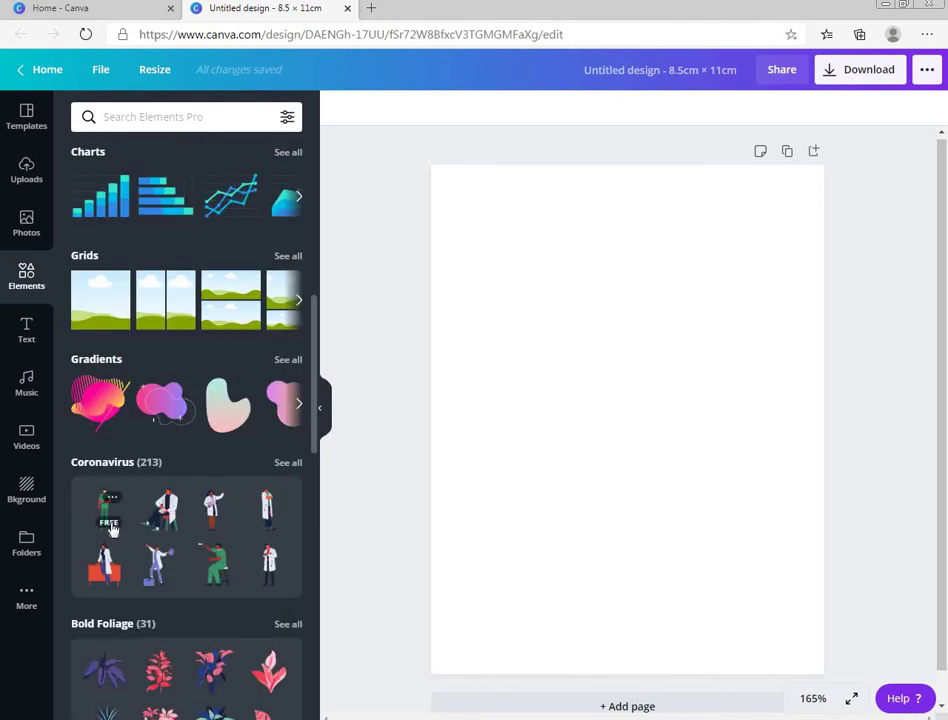
# Step: Look through the text, music and background libraries available for the design
pyautogui.click(29, 324)
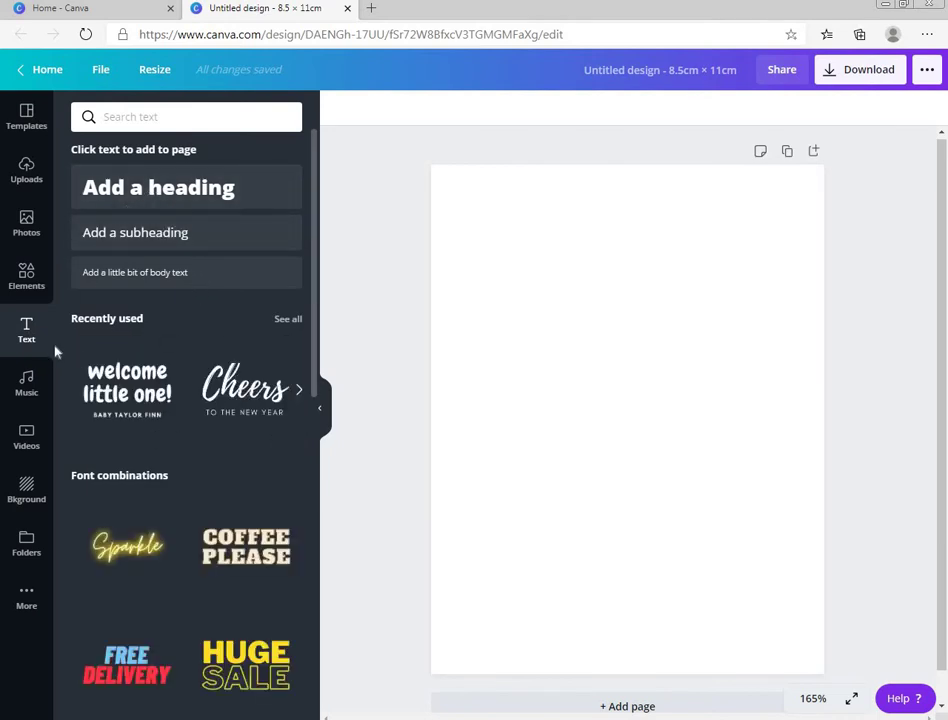
pyautogui.click(26, 381)
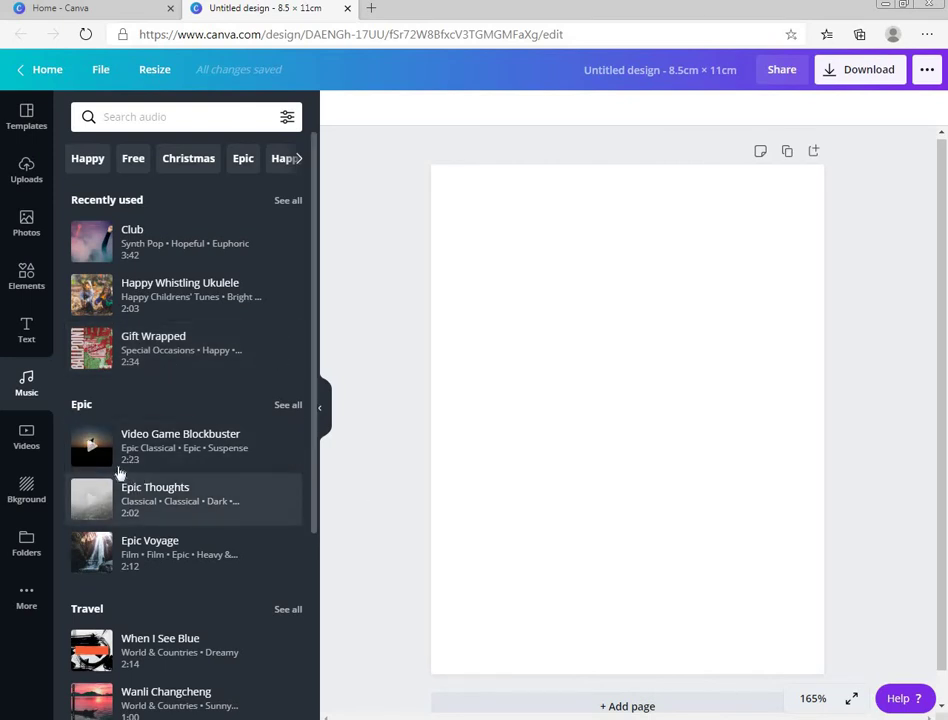
pyautogui.click(24, 489)
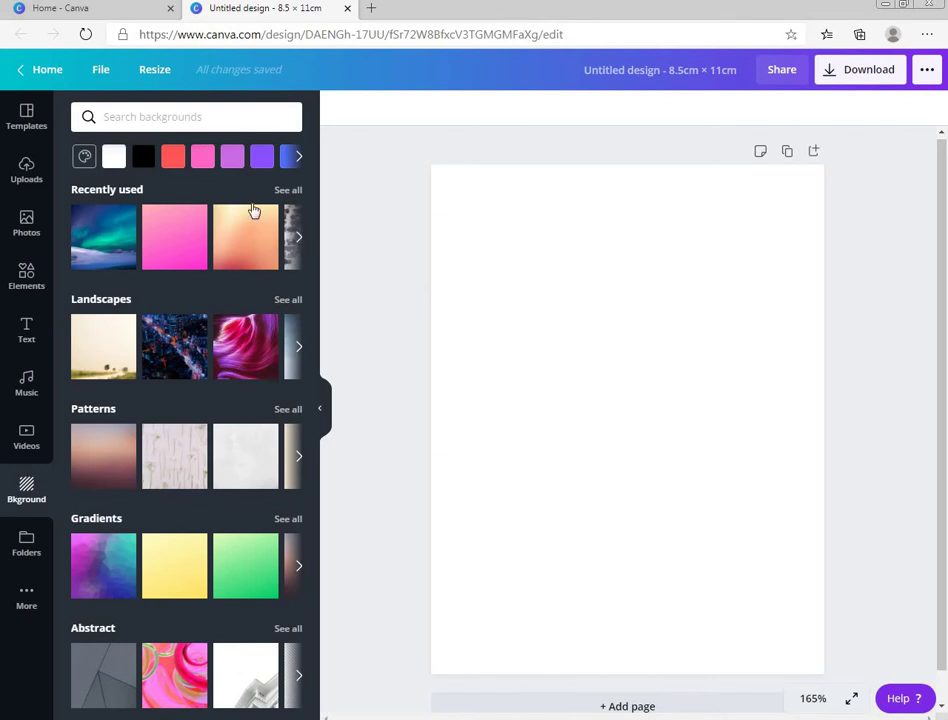
pyautogui.click(149, 117)
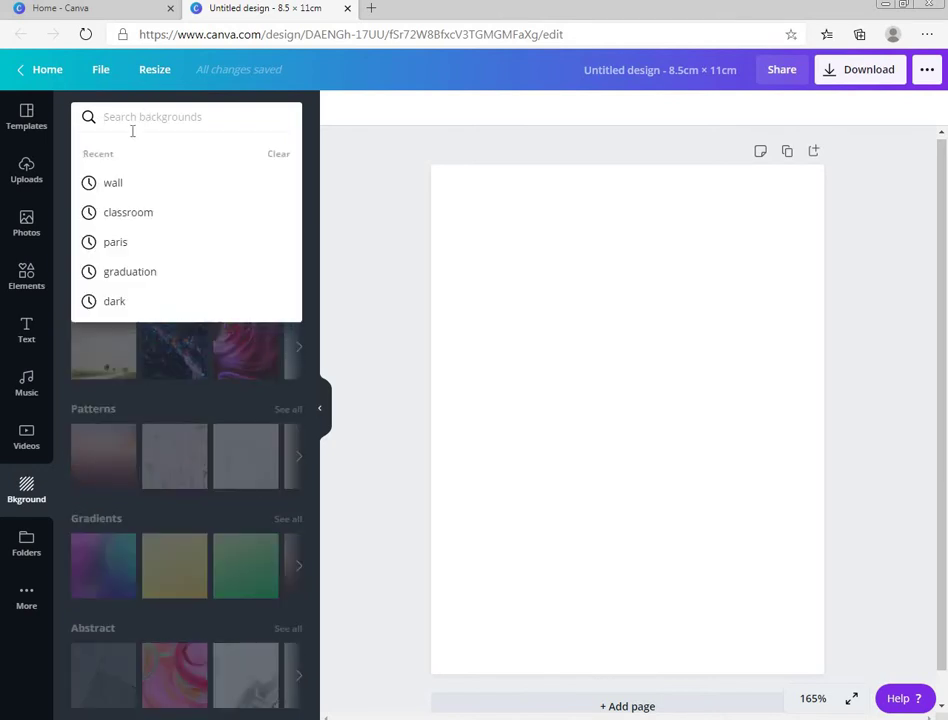
# Step: Search the elements library for apple
pyautogui.click(26, 275)
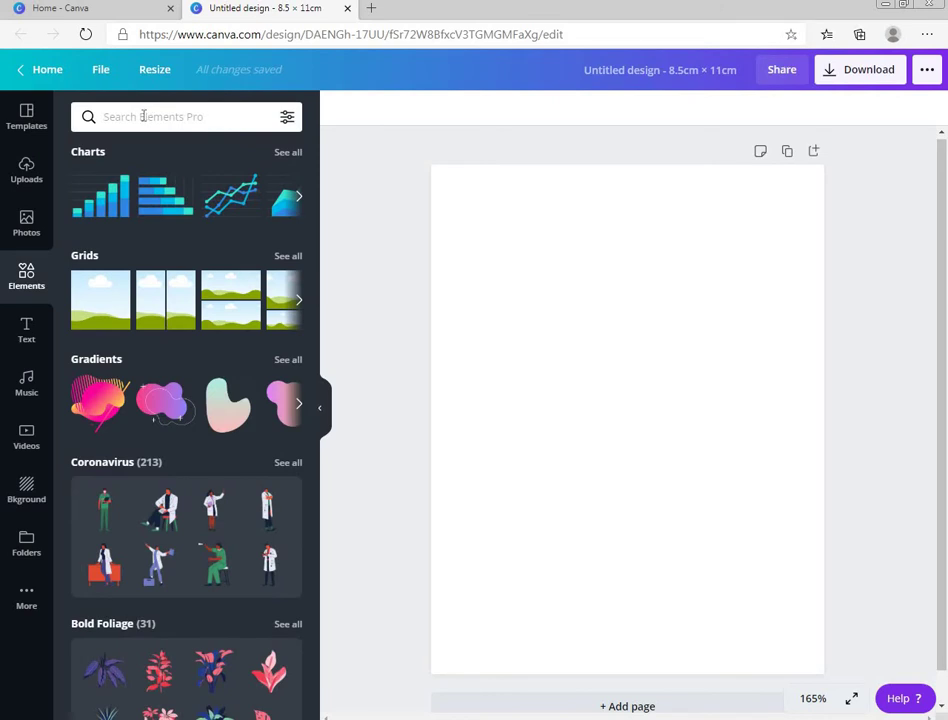
pyautogui.click(144, 116)
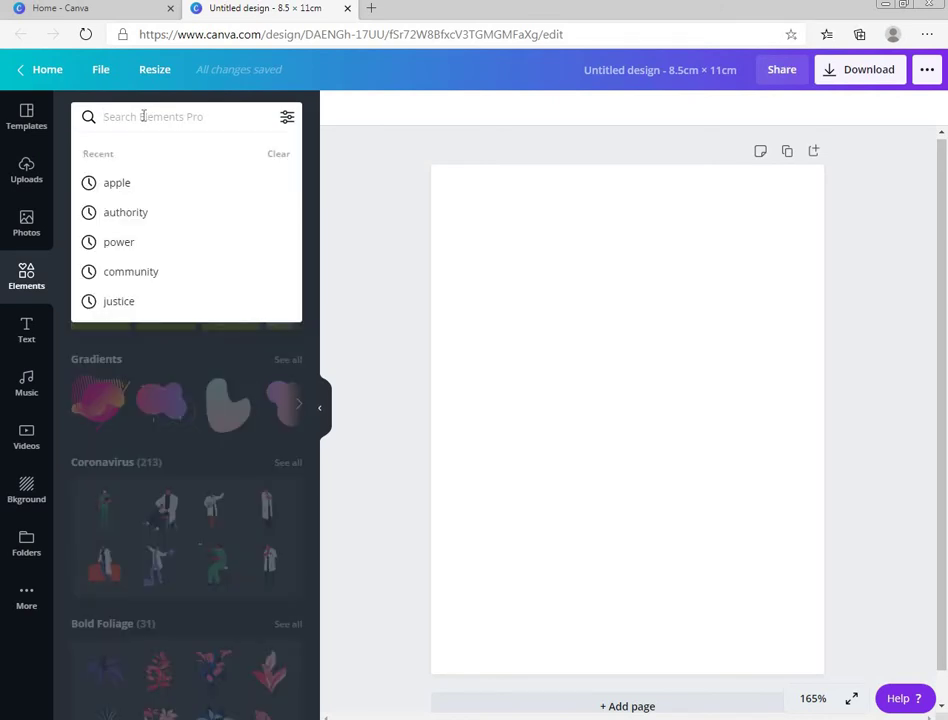
pyautogui.write('apple')
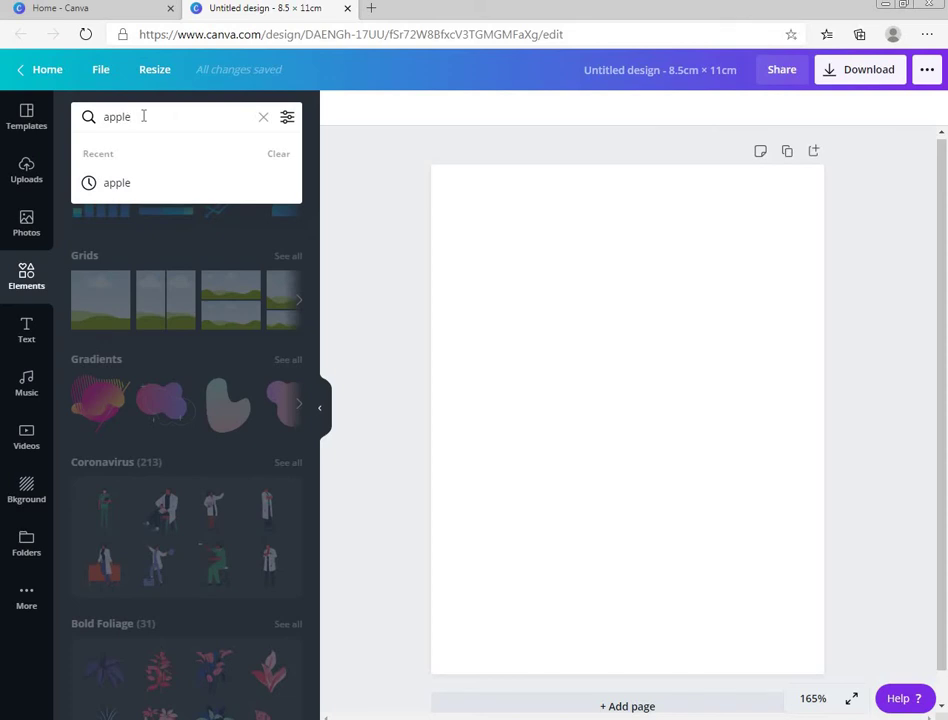
pyautogui.press('Return')
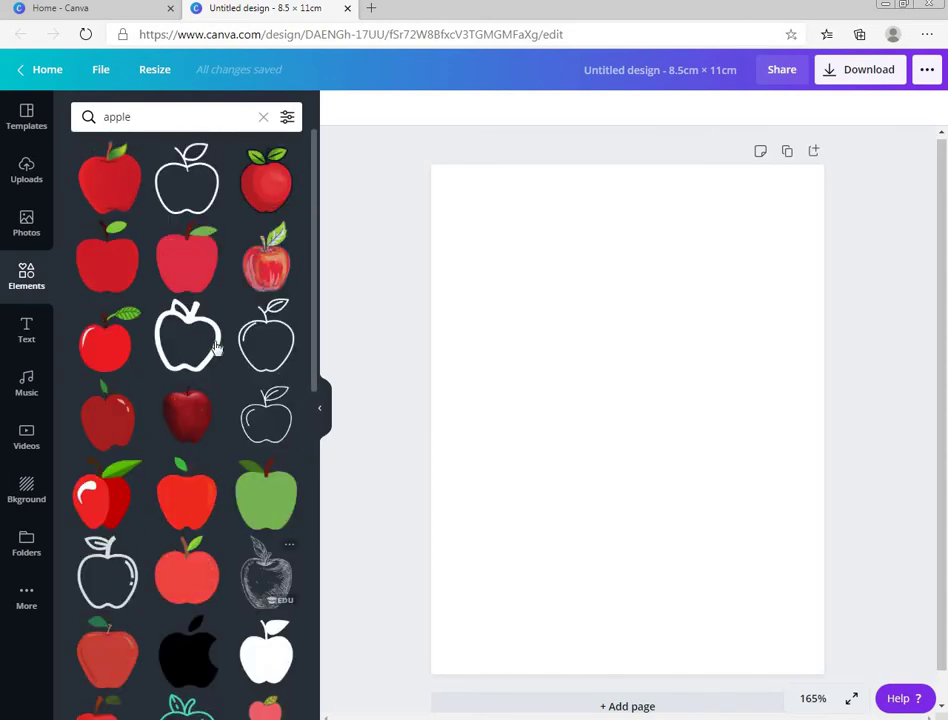
# Step: Examine the apple graphics in the search results and return to the first ones
pyautogui.scroll(-4, 243, 330)
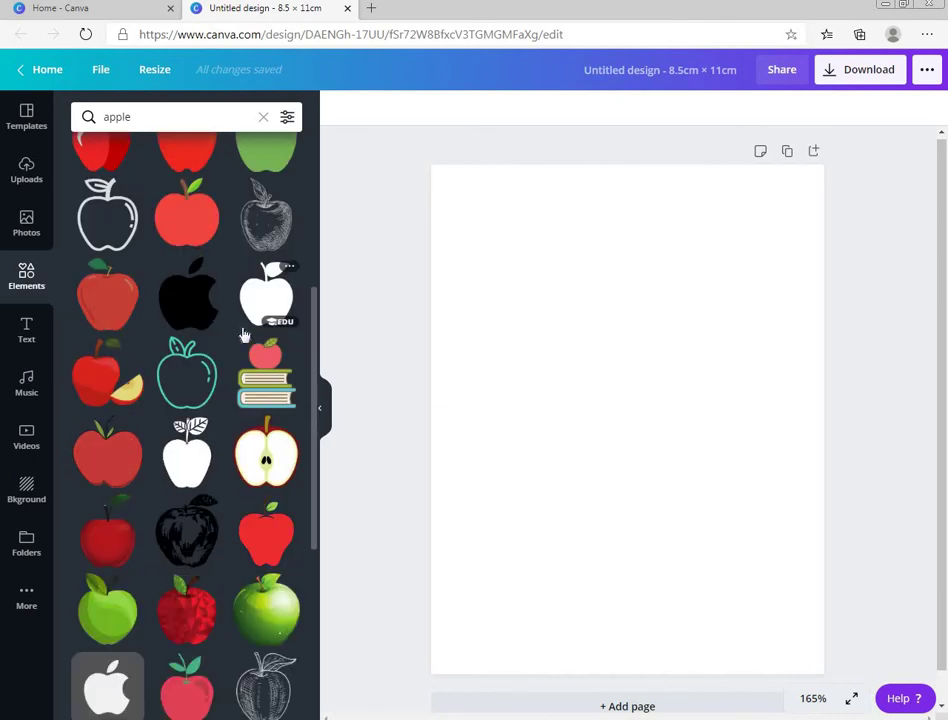
pyautogui.scroll(-4, 243, 333)
pyautogui.scroll(-1, 182, 360)
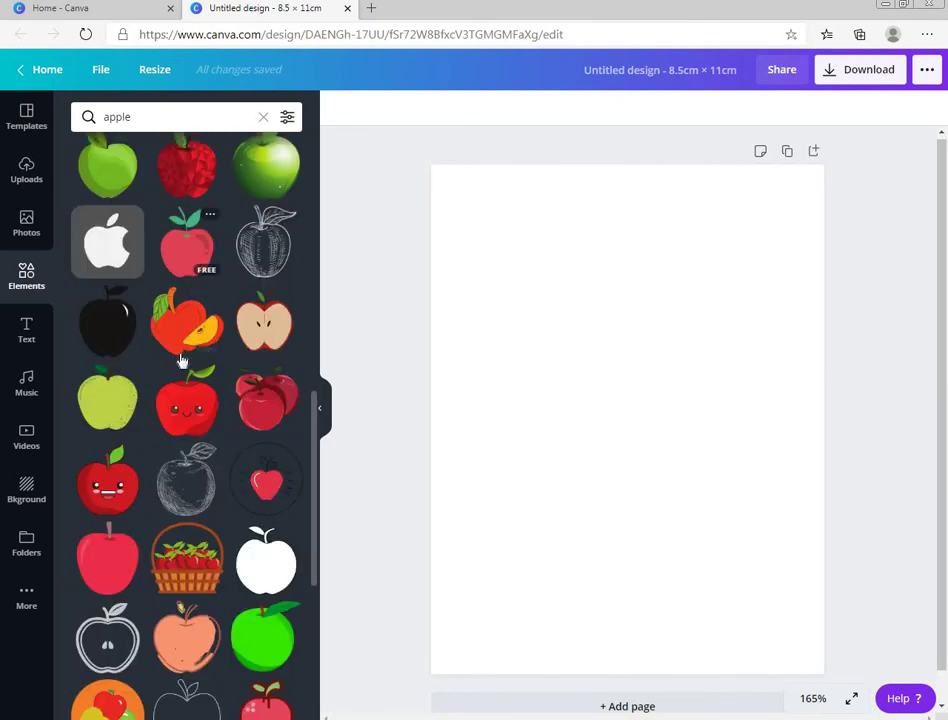
pyautogui.scroll(-3, 182, 360)
pyautogui.scroll(-2, 182, 360)
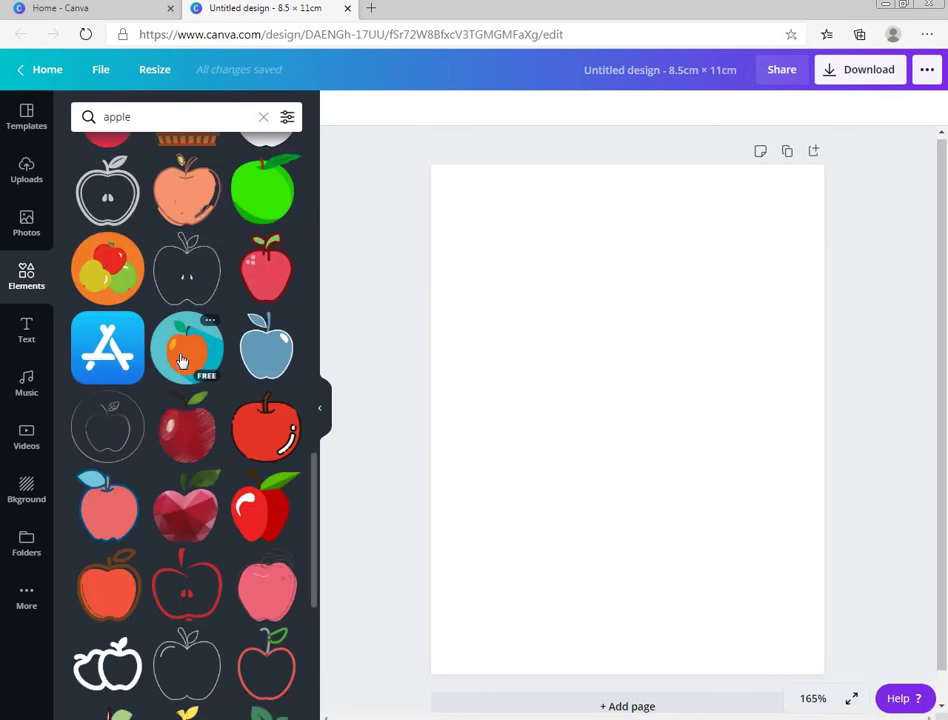
pyautogui.scroll(-1, 182, 360)
pyautogui.scroll(-4, 182, 360)
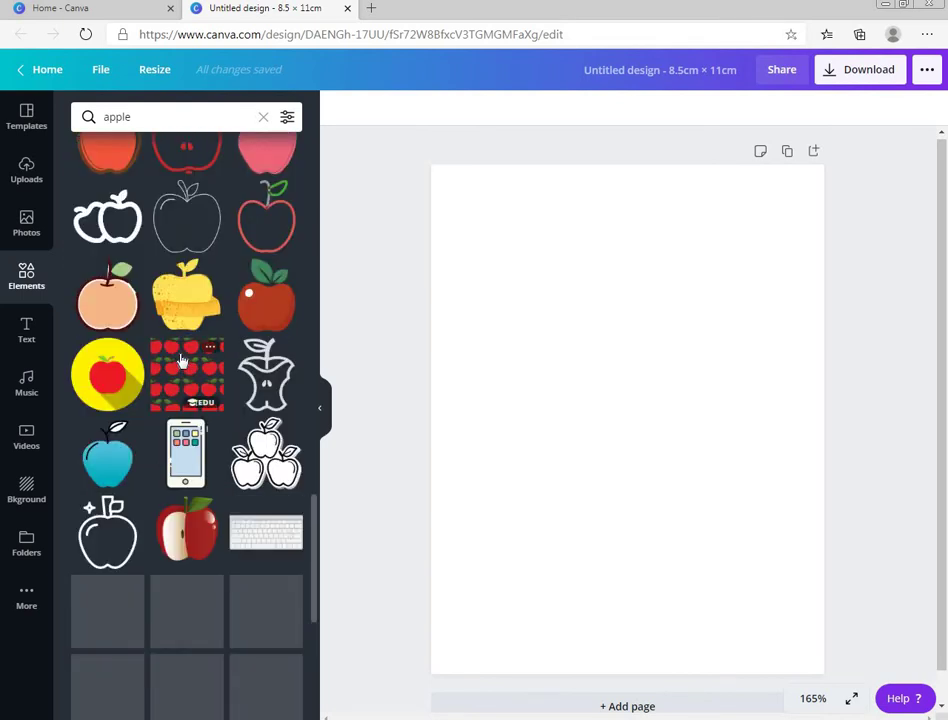
pyautogui.scroll(-2, 182, 360)
pyautogui.scroll(15, 182, 360)
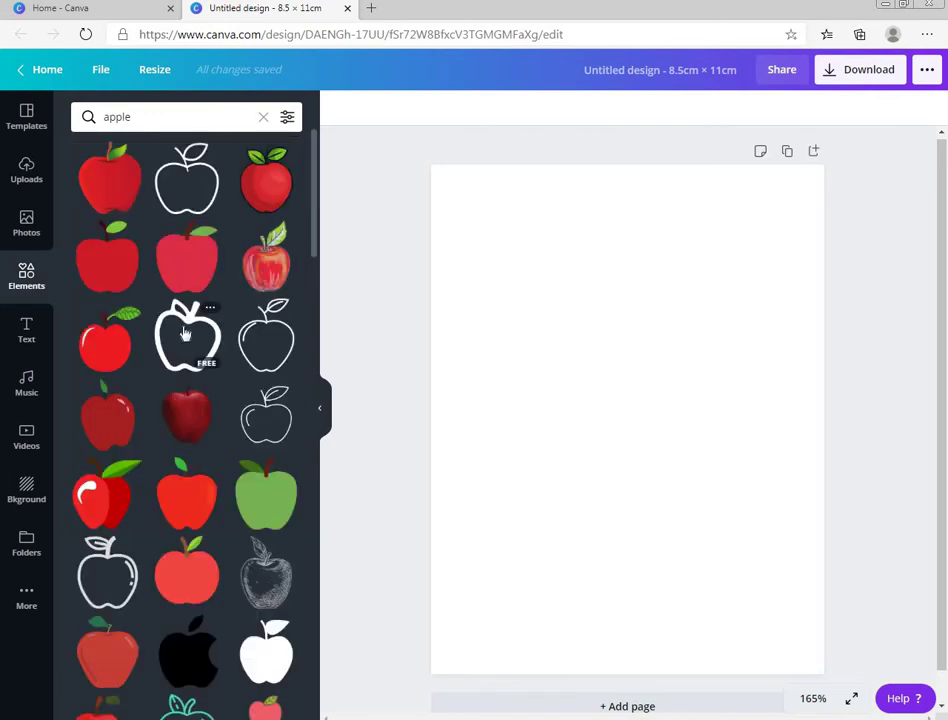
# Step: Add the first red apple graphic with a green leaf, move it to the page's upper middle and enlarge it
pyautogui.click(106, 184)
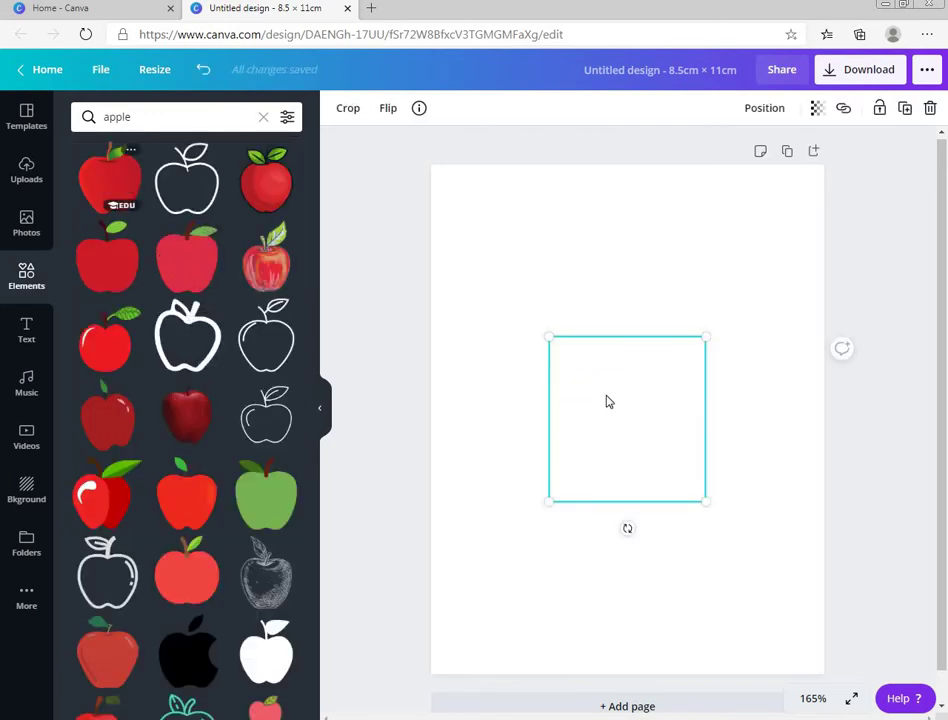
pyautogui.moveTo(640, 424); pyautogui.dragTo(603, 334)
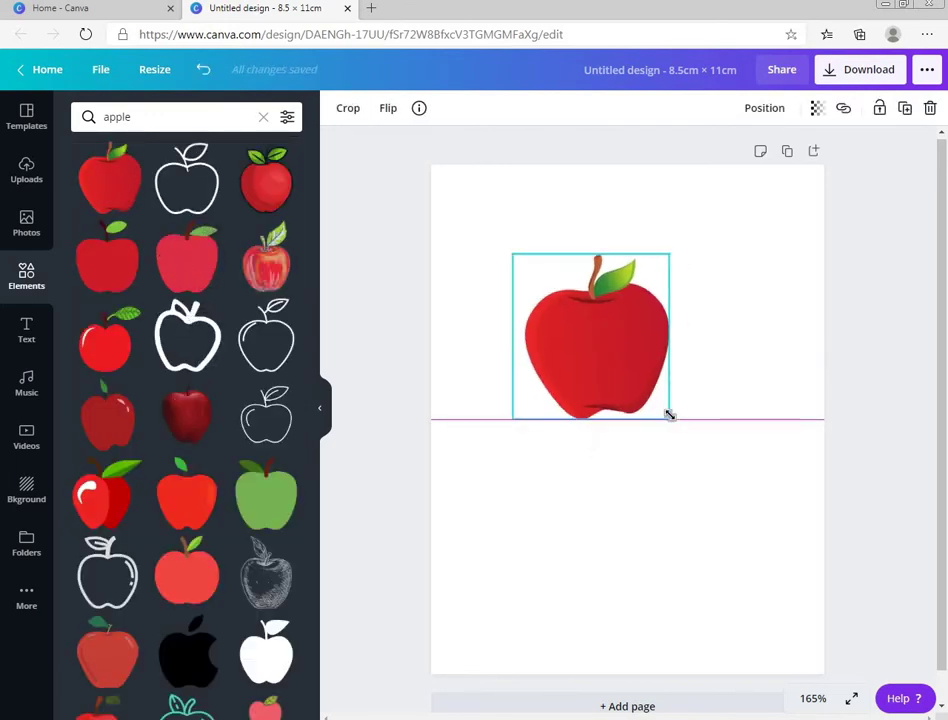
pyautogui.moveTo(673, 420); pyautogui.dragTo(736, 487)
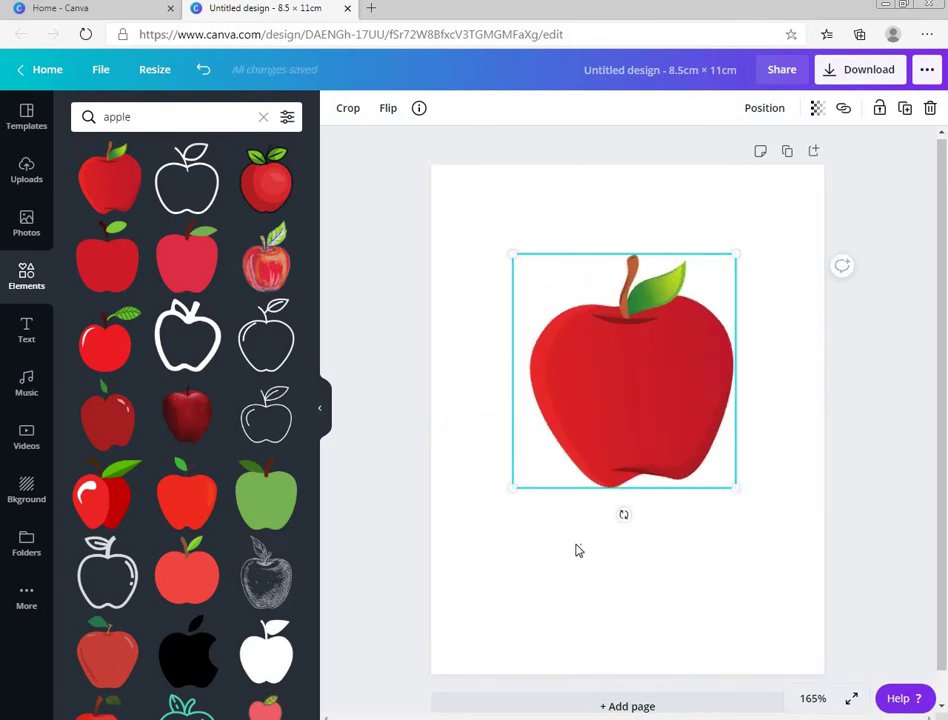
pyautogui.click(519, 529)
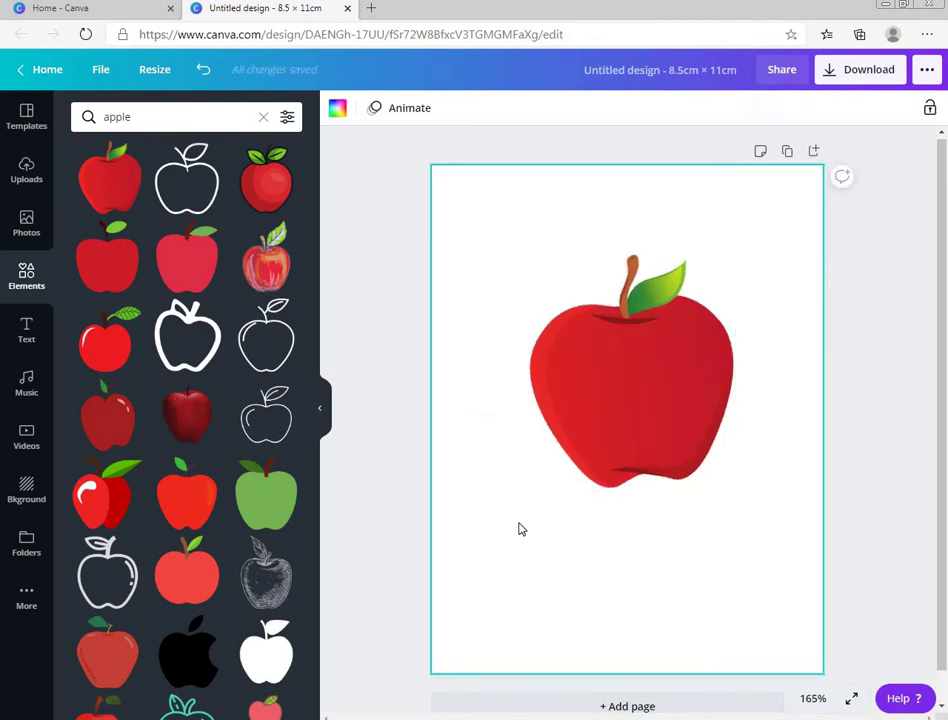
# Step: Add a heading text box and position it just below the apple
pyautogui.click(26, 330)
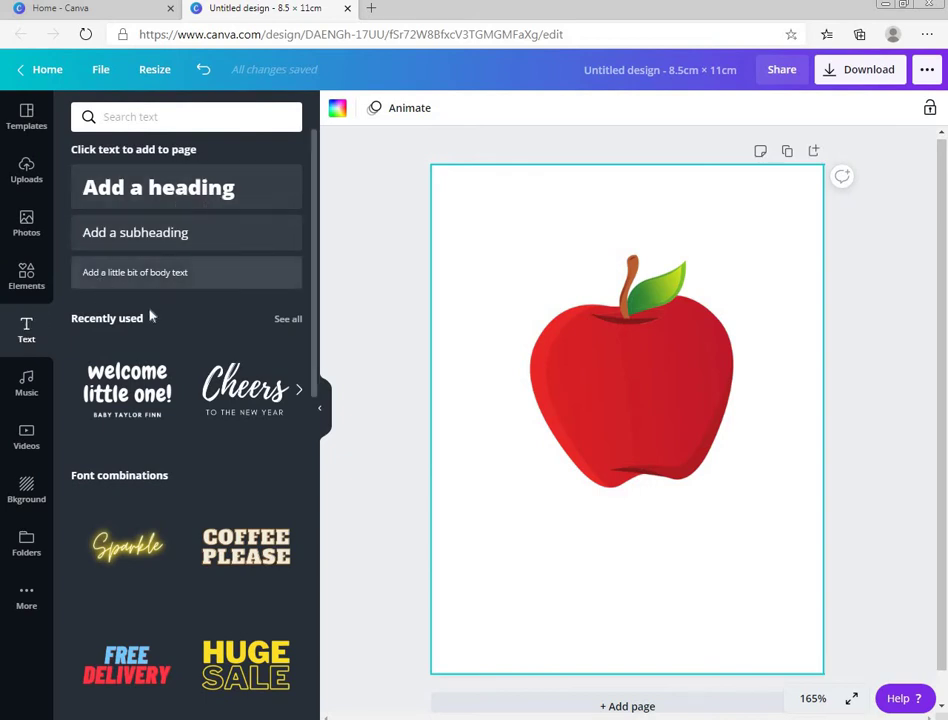
pyautogui.click(184, 198)
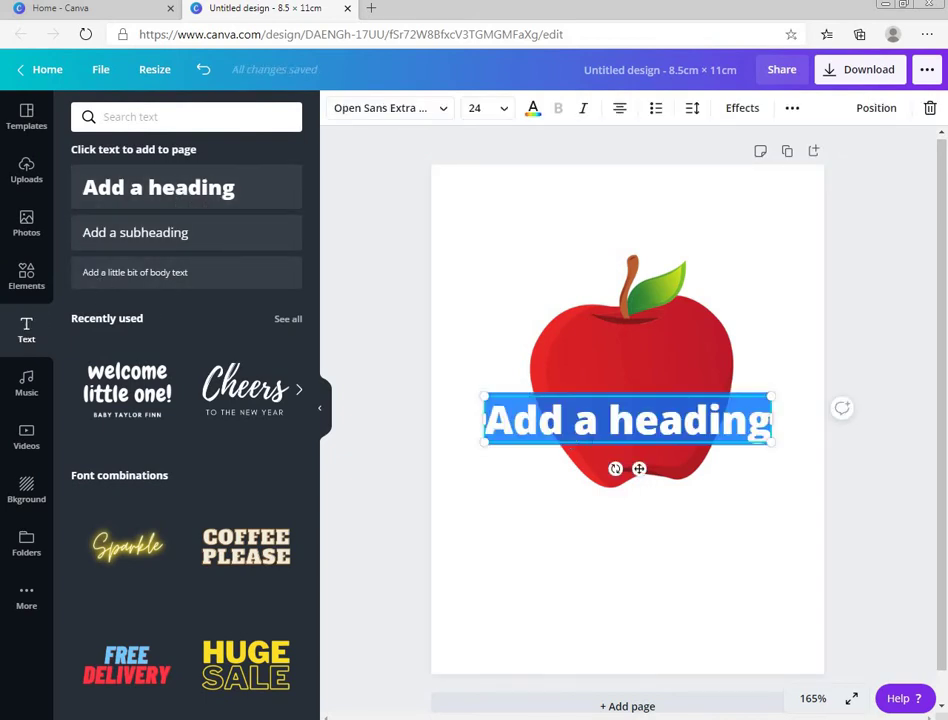
pyautogui.moveTo(549, 542); pyautogui.dragTo(541, 554)
# Step: Replace the heading's placeholder text with "_ pple"
pyautogui.click(577, 530)
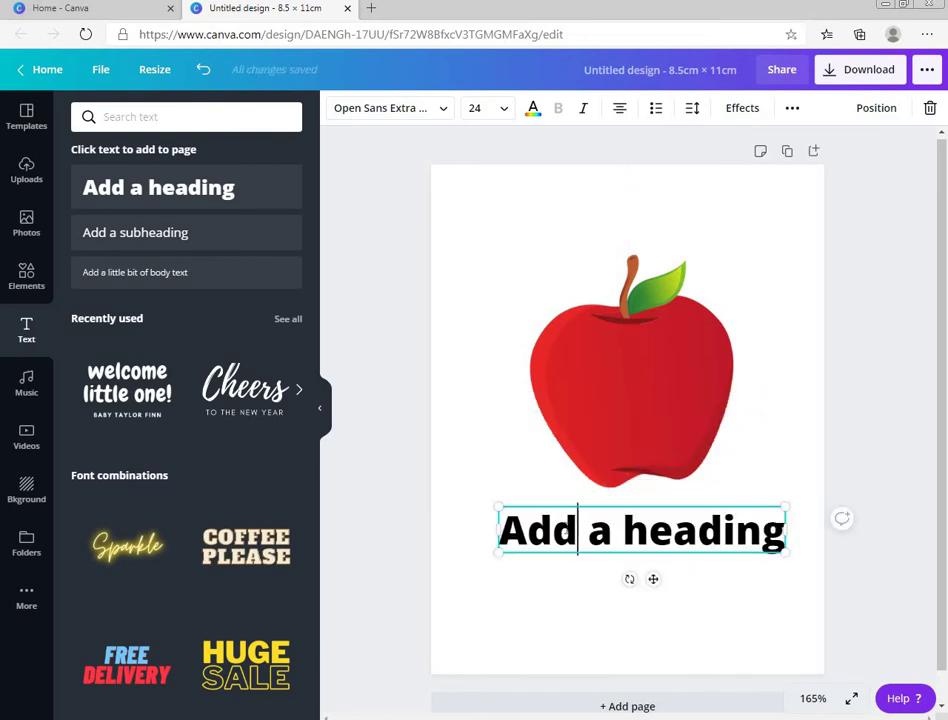
pyautogui.doubleClick(577, 530)
pyautogui.moveTo(577, 530); pyautogui.dragTo(794, 531)
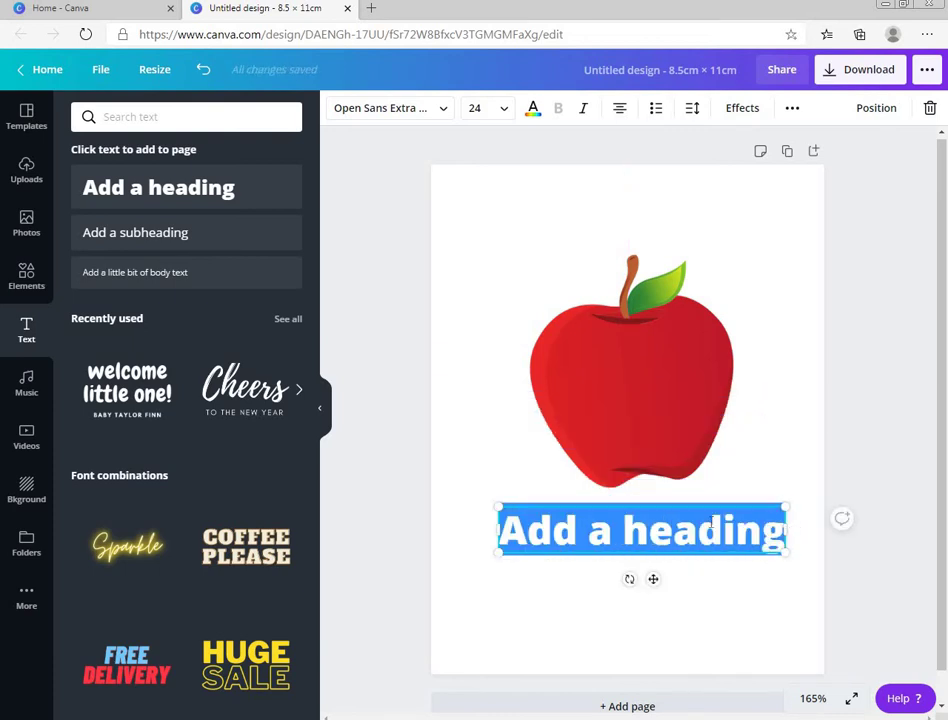
pyautogui.press('BackSpace')
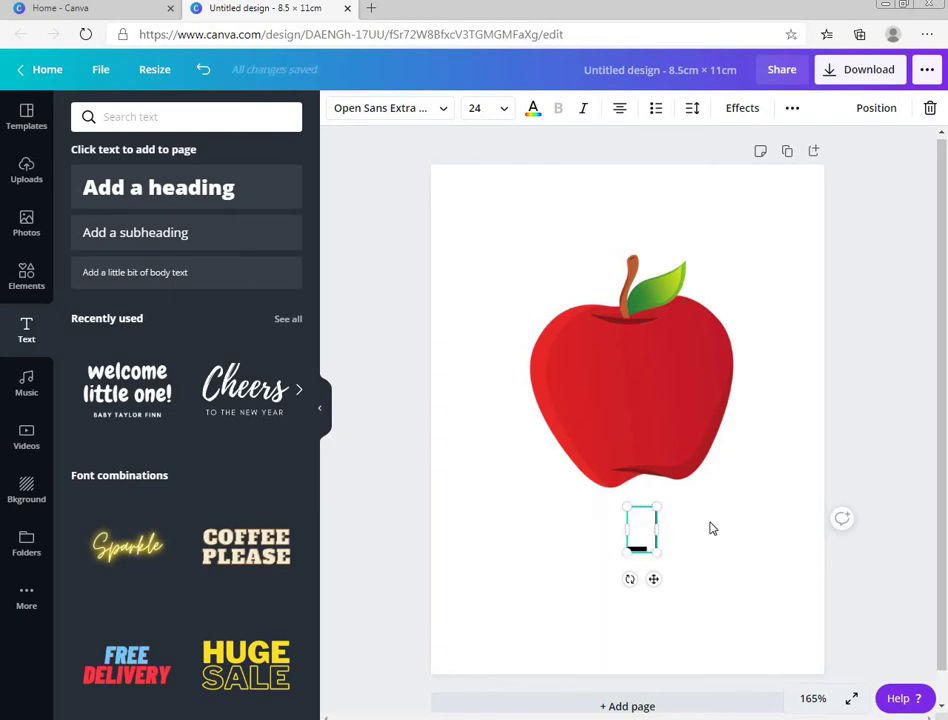
pyautogui.write('pple')
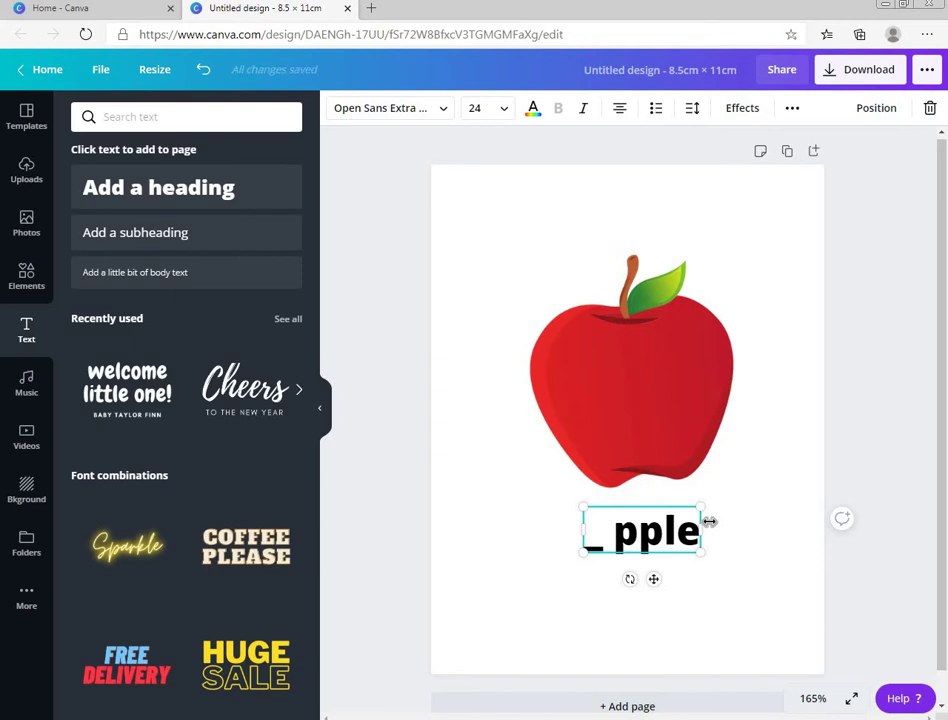
pyautogui.click(554, 501)
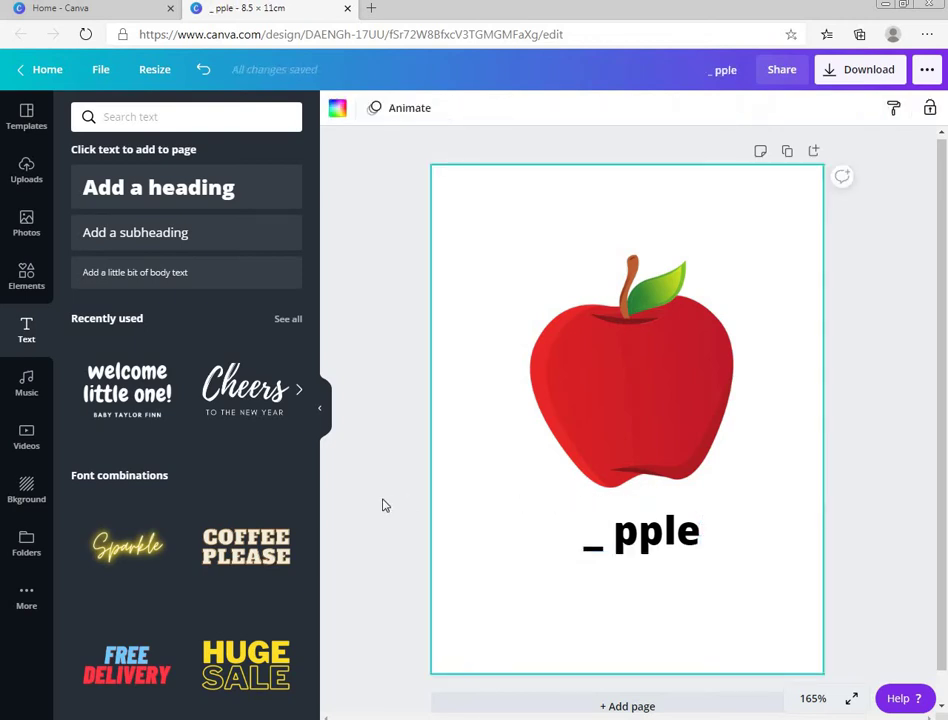
# Step: Move the "_ pple" text lower on the page and shift the apple down to sit just above it
pyautogui.click(606, 552)
pyautogui.click(472, 384)
pyautogui.moveTo(635, 528); pyautogui.dragTo(631, 576)
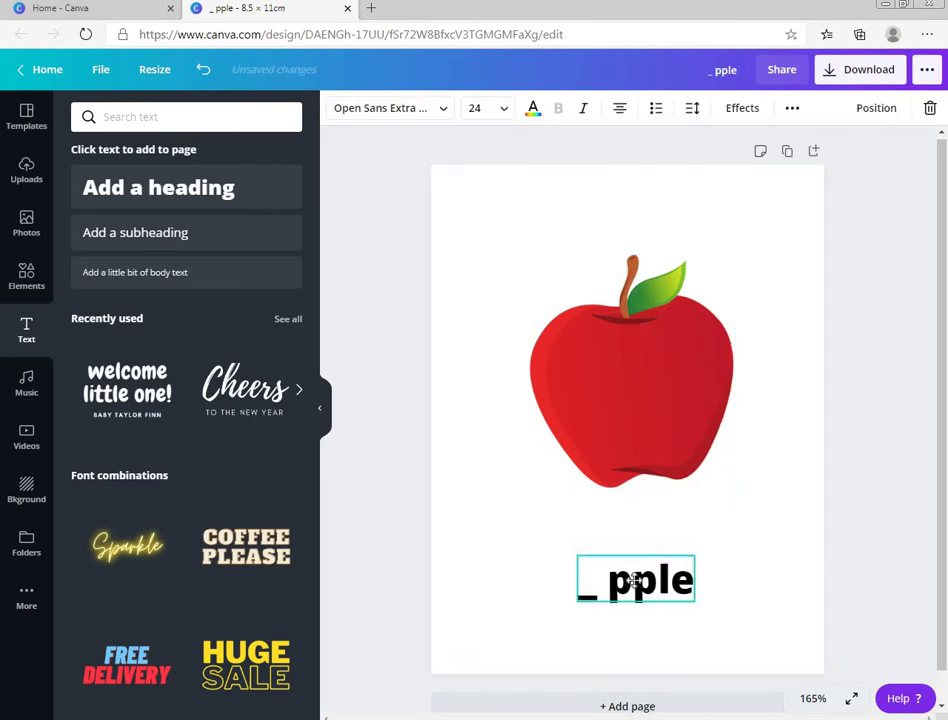
pyautogui.moveTo(647, 427); pyautogui.dragTo(648, 466)
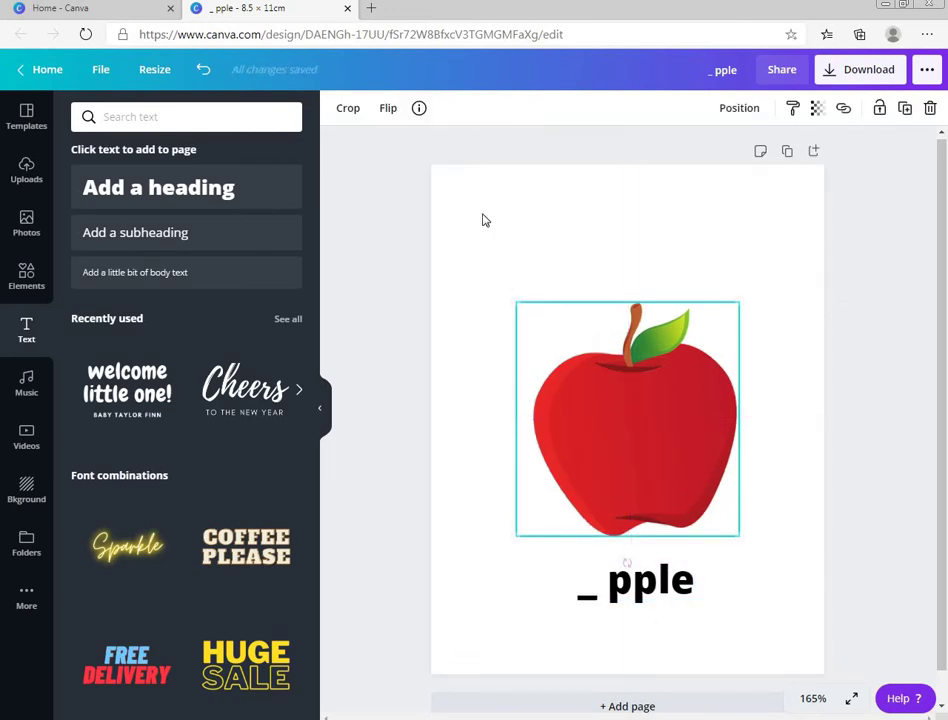
pyautogui.click(432, 219)
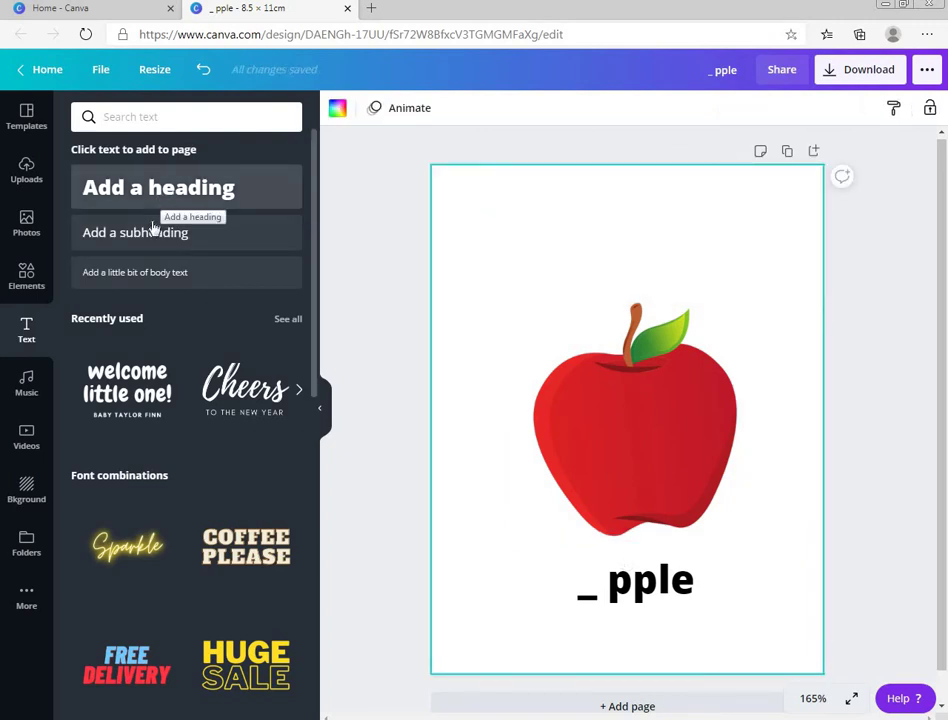
# Step: Change the font of the whole "_ pple" text to Gagalin
pyautogui.click(636, 593)
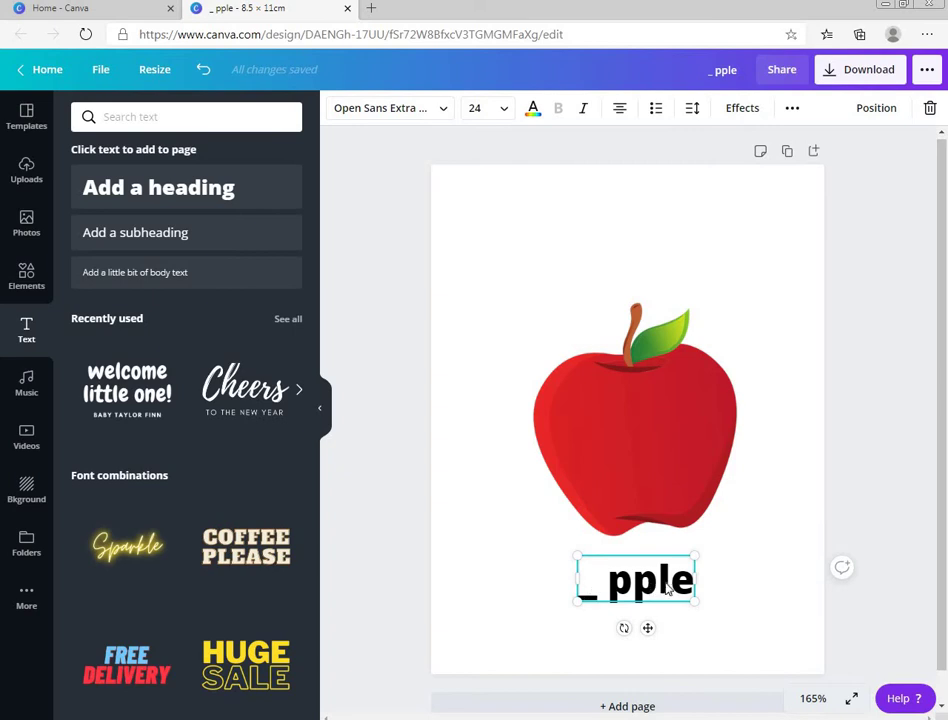
pyautogui.click(692, 580)
pyautogui.moveTo(692, 580); pyautogui.dragTo(406, 388)
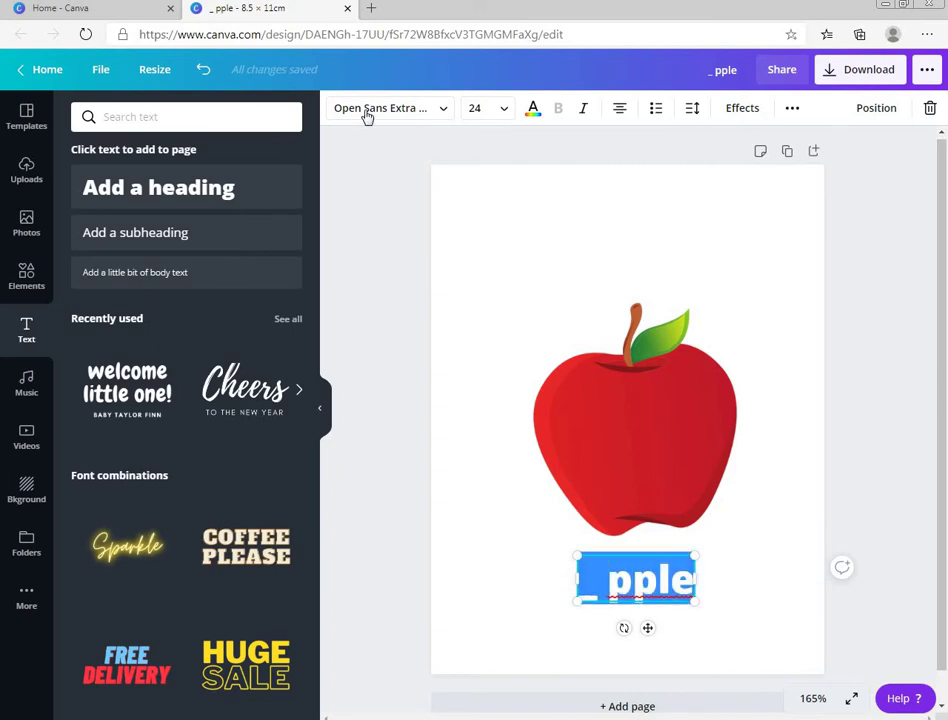
pyautogui.click(446, 114)
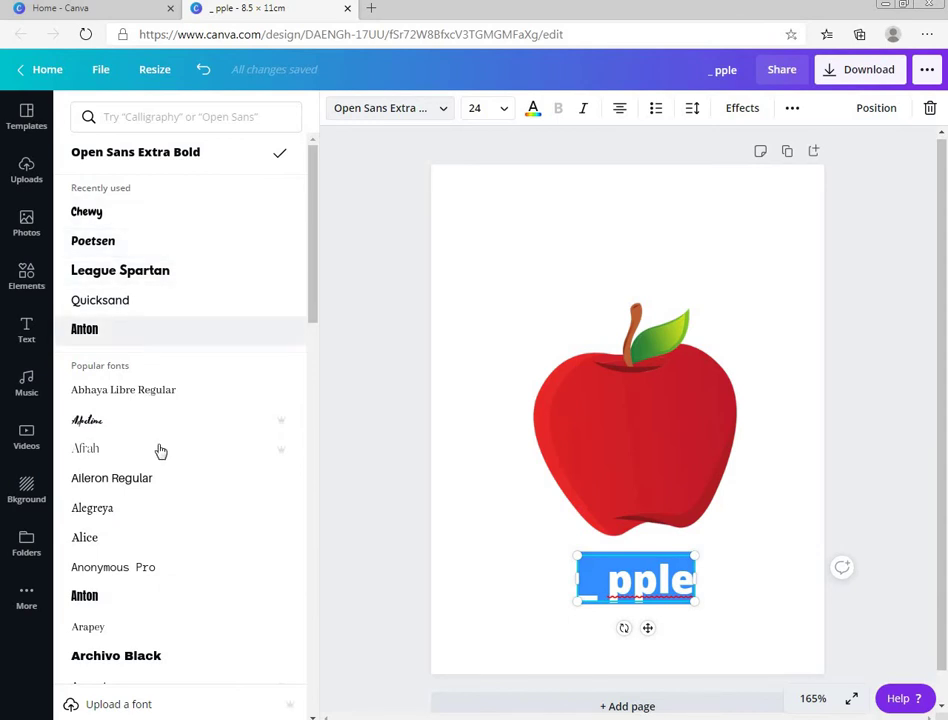
pyautogui.scroll(-1, 141, 468)
pyautogui.scroll(-12, 141, 468)
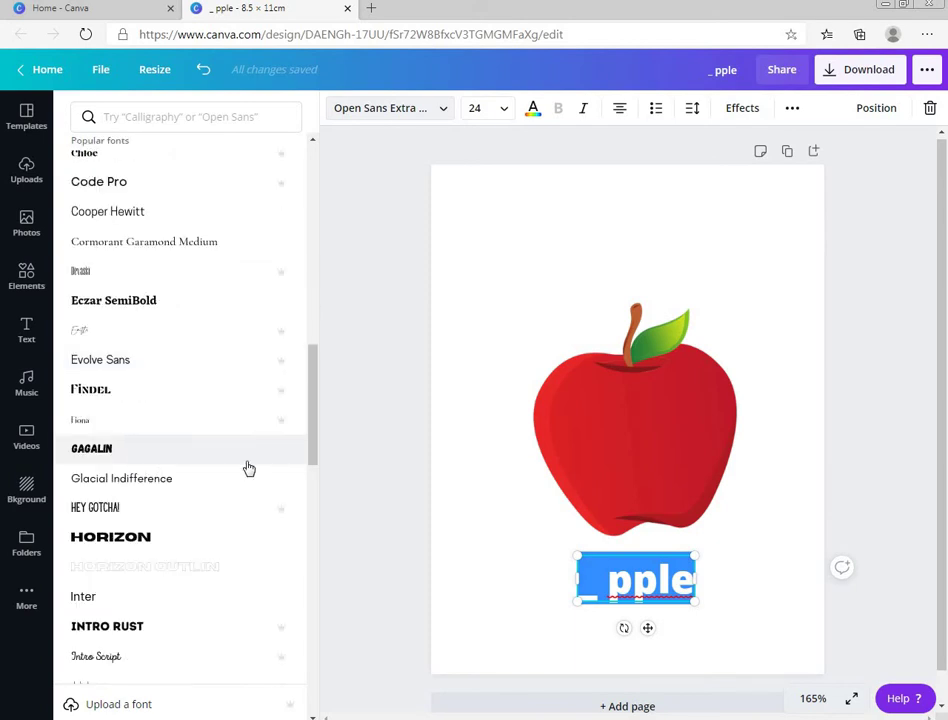
pyautogui.click(98, 449)
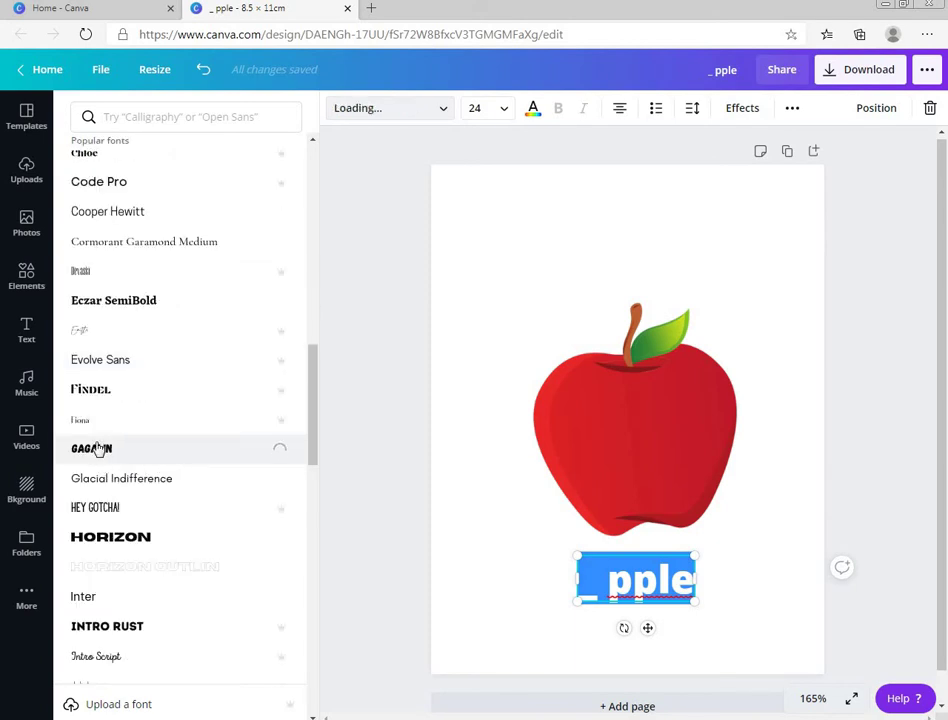
pyautogui.click(706, 605)
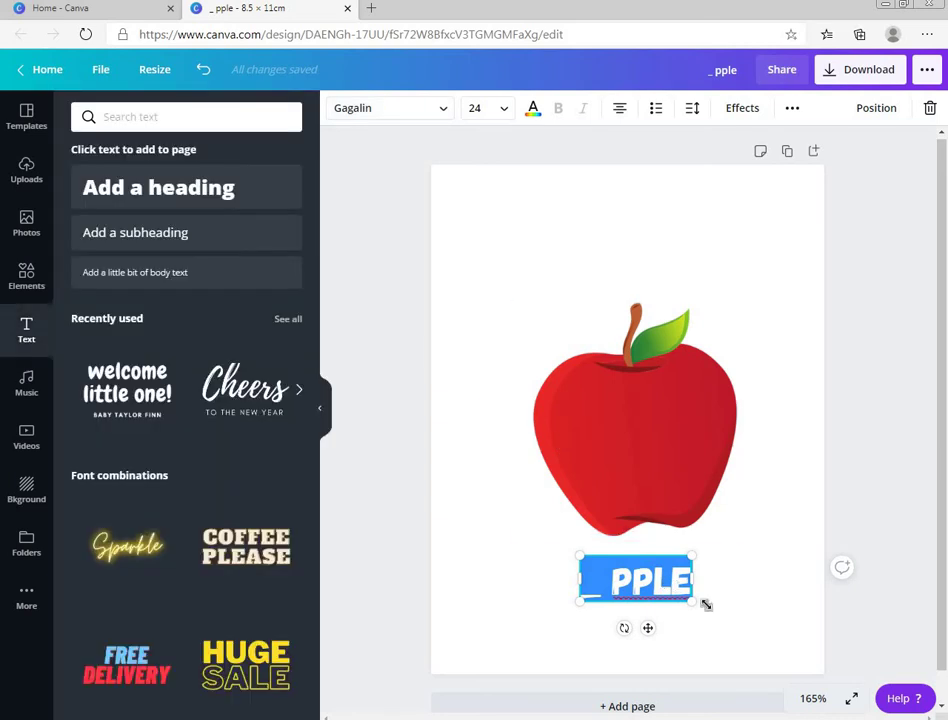
pyautogui.click(711, 605)
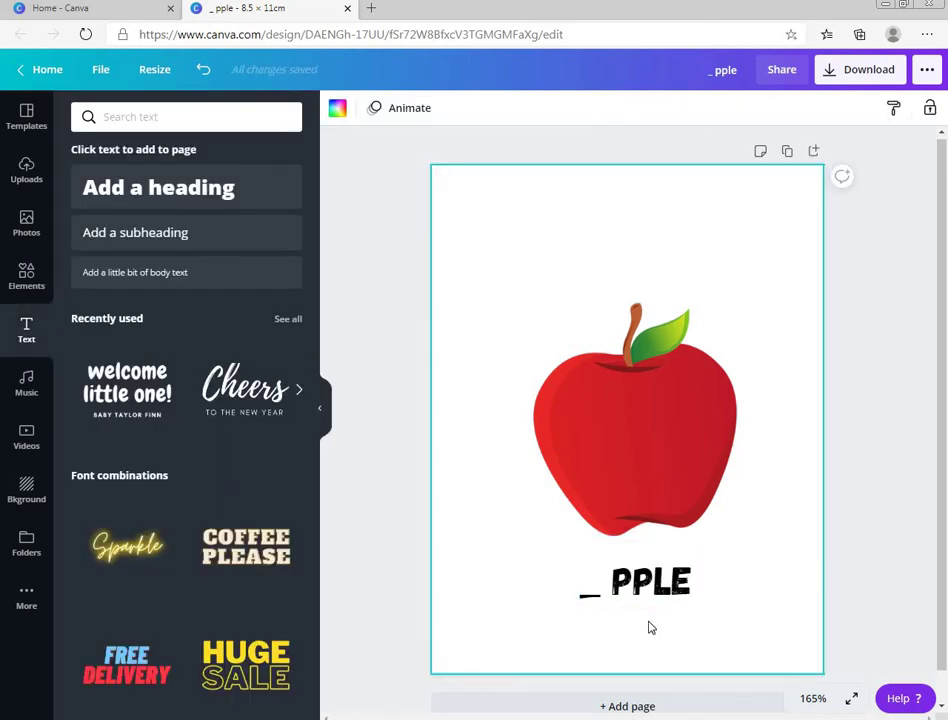
# Step: Search the fonts for "cabin" and apply Cabin Sketch to the "_ pple" text
pyautogui.click(690, 590)
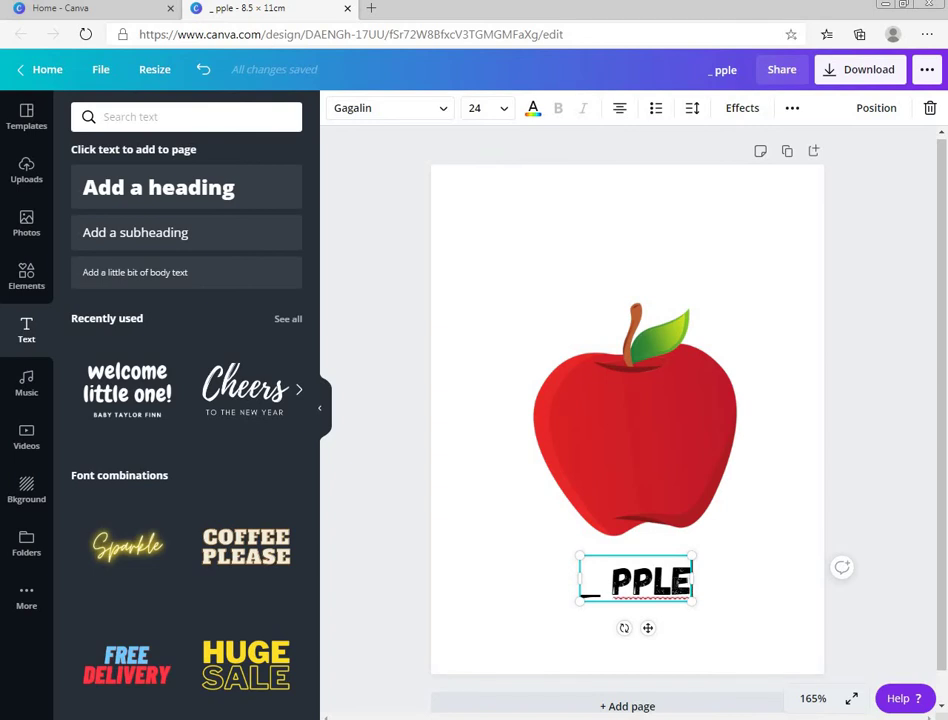
pyautogui.moveTo(690, 580); pyautogui.dragTo(557, 580)
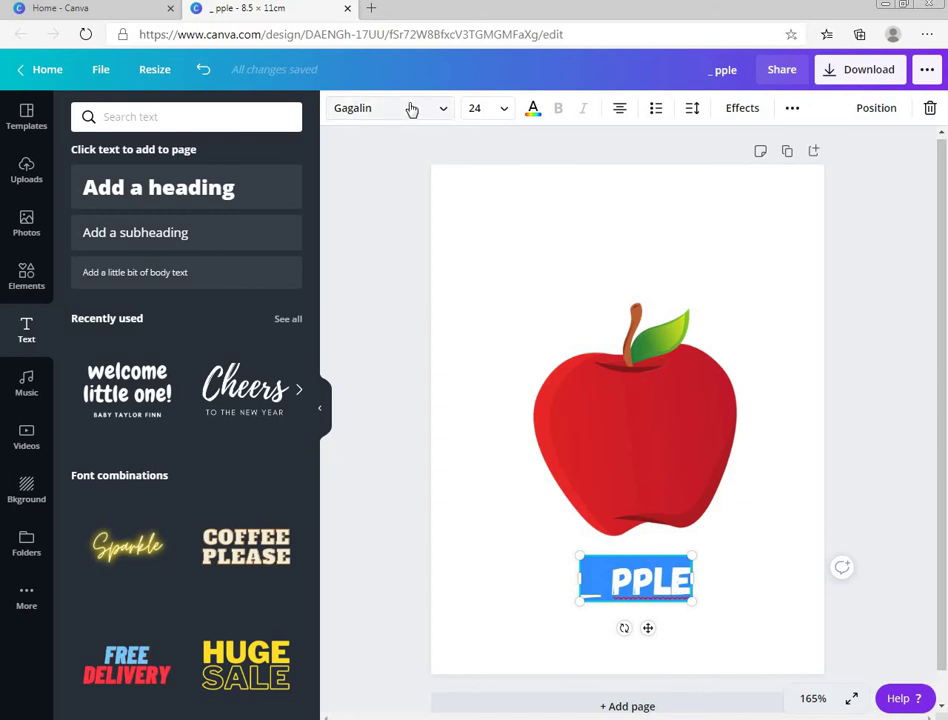
pyautogui.click(446, 110)
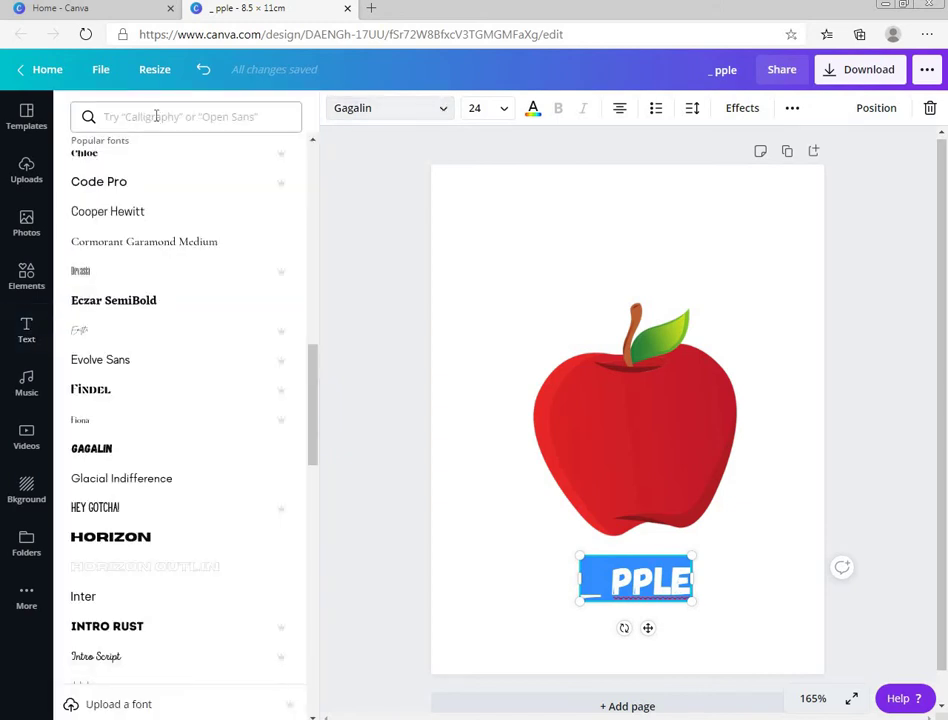
pyautogui.click(157, 116)
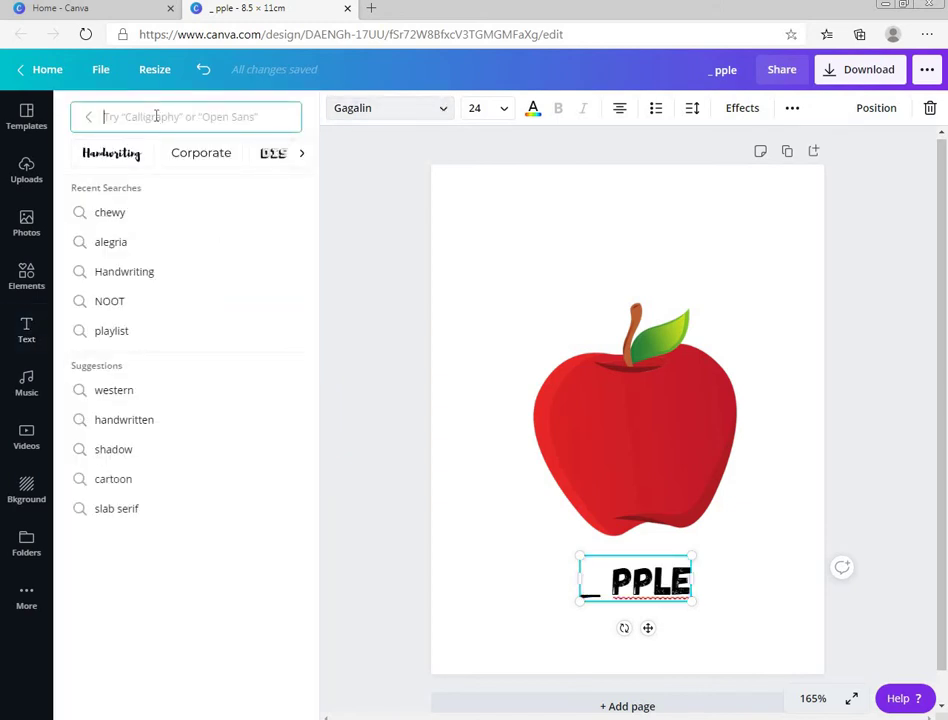
pyautogui.write('cain')
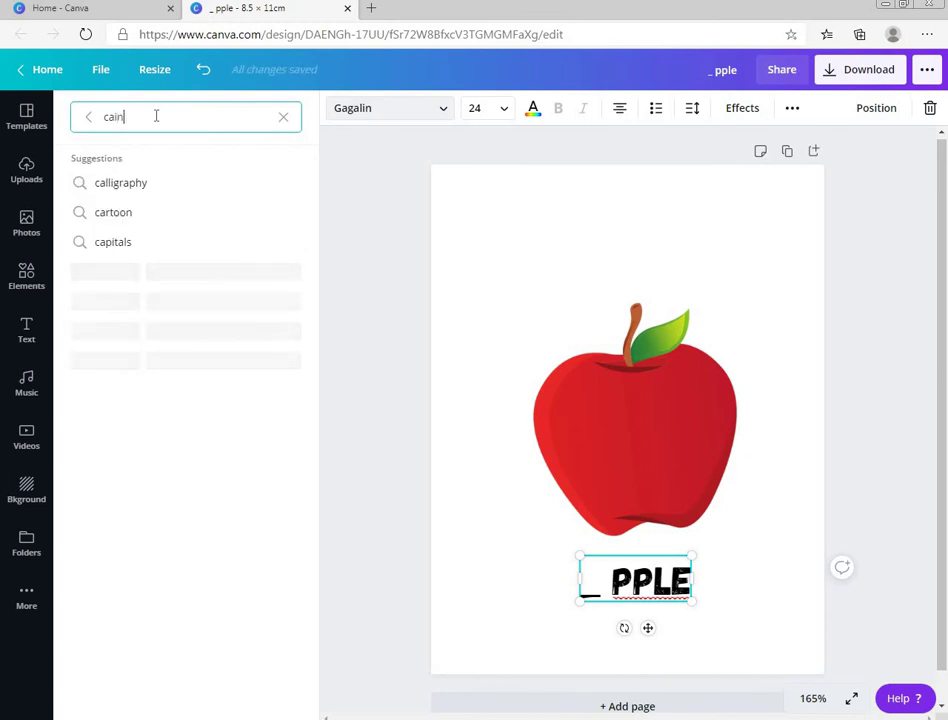
pyautogui.press('BackSpace')
pyautogui.press('BackSpace')
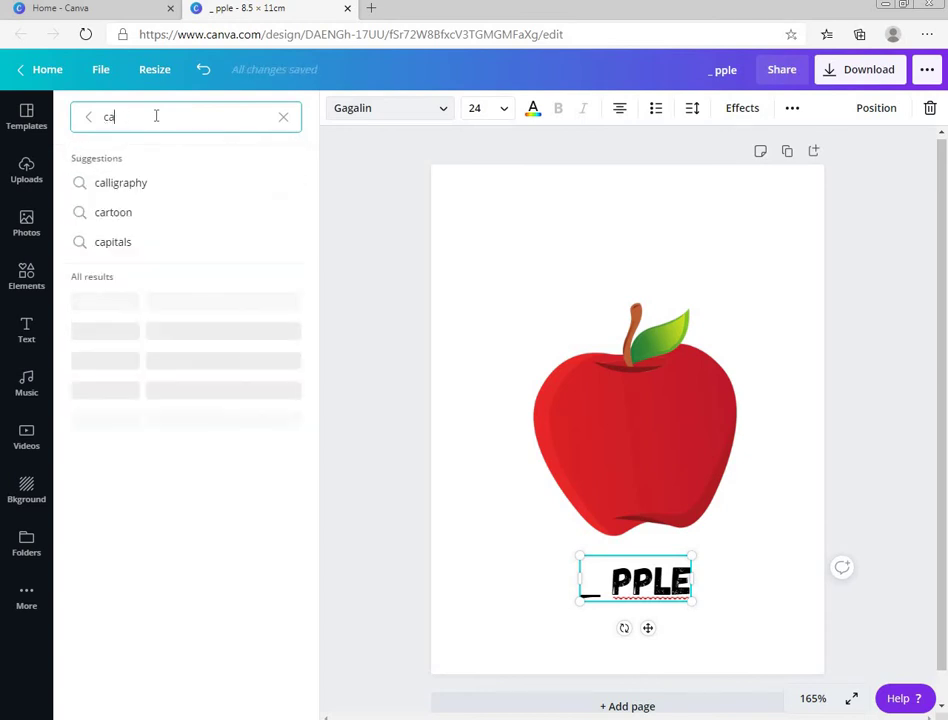
pyautogui.write('bin')
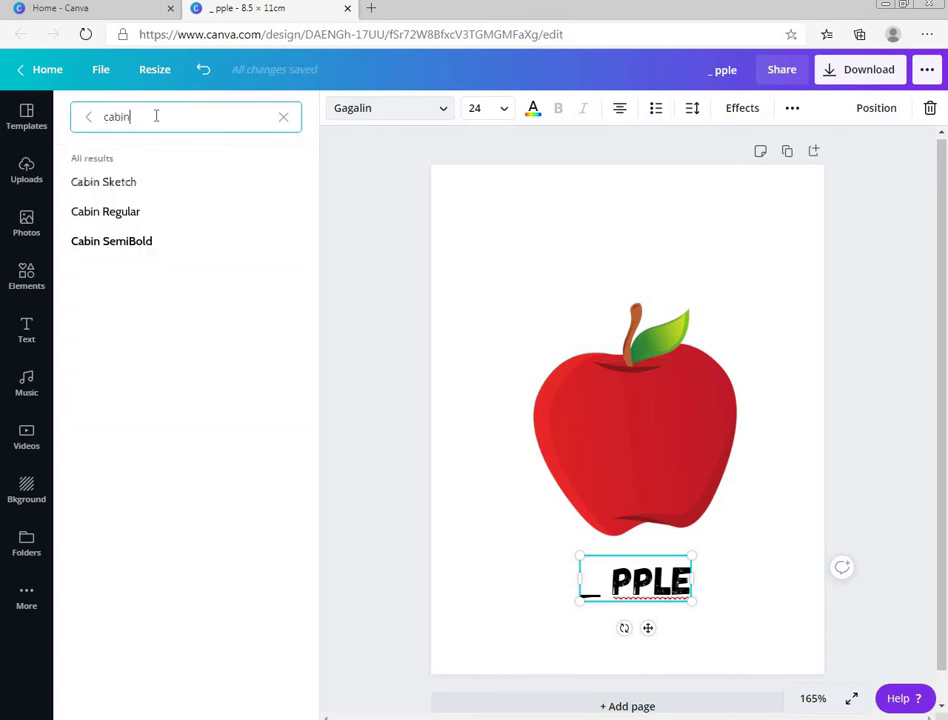
pyautogui.click(104, 182)
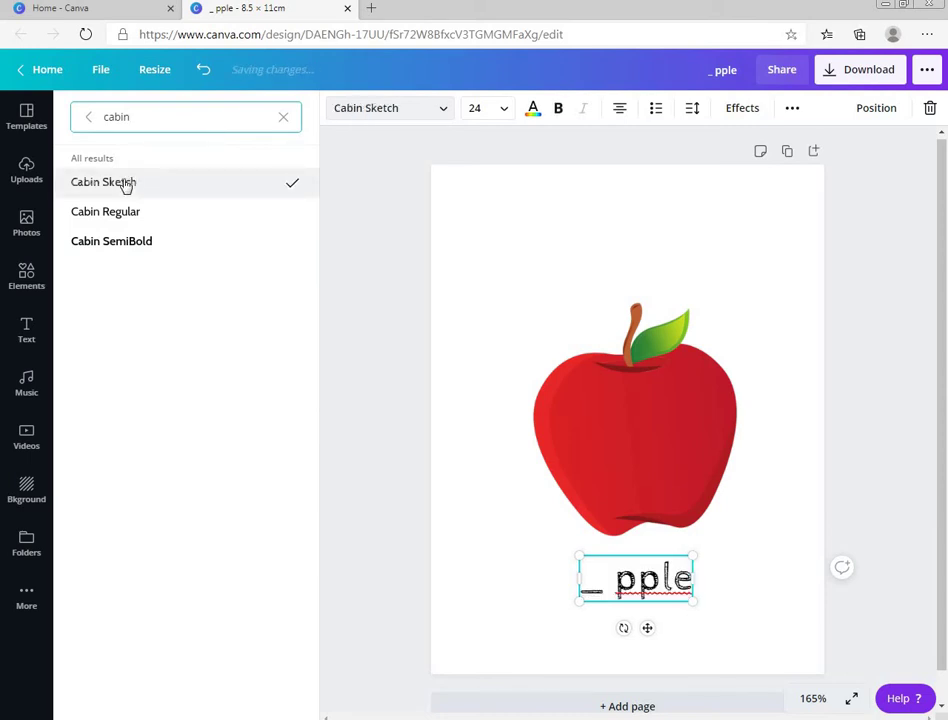
pyautogui.click(554, 547)
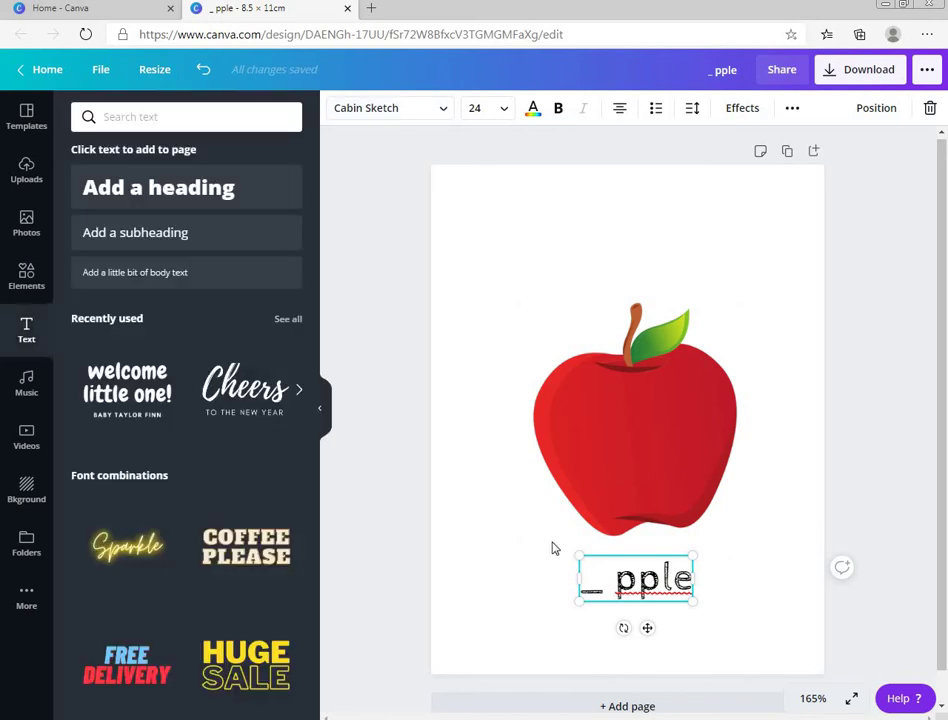
# Step: Clear the font search and apply the recently used Poetsen font to the "_ pple" text
pyautogui.click(686, 578)
pyautogui.moveTo(692, 582); pyautogui.dragTo(572, 580)
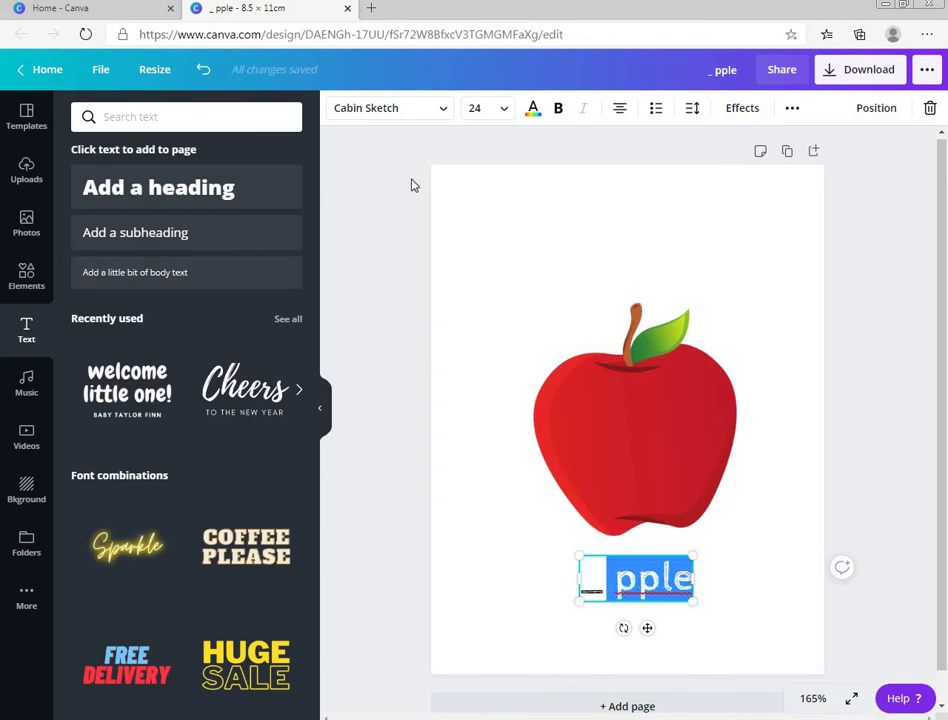
pyautogui.click(438, 113)
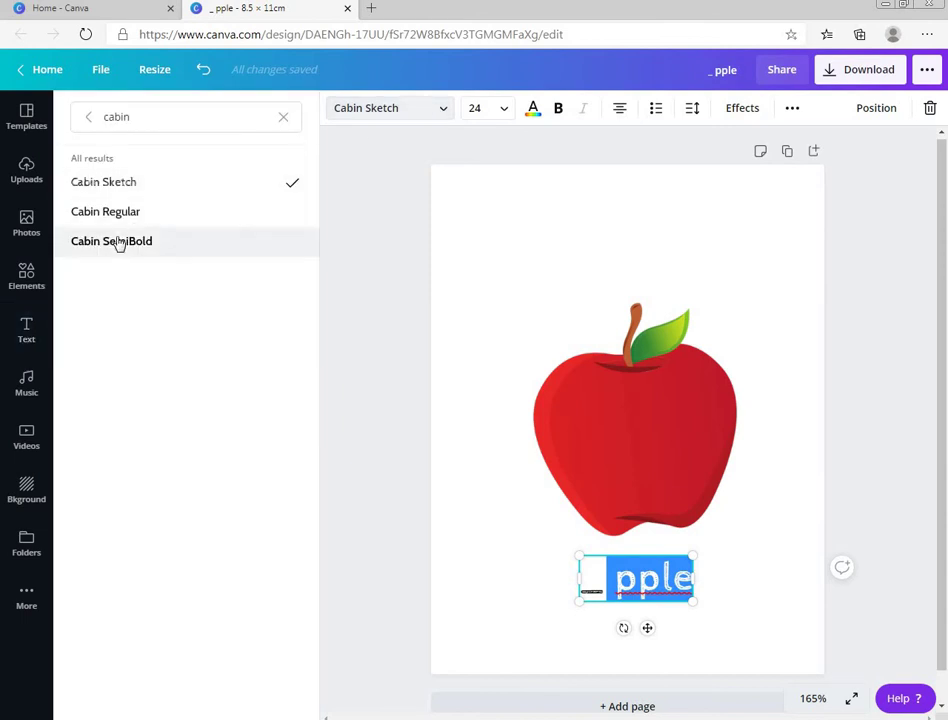
pyautogui.click(283, 117)
pyautogui.click(440, 110)
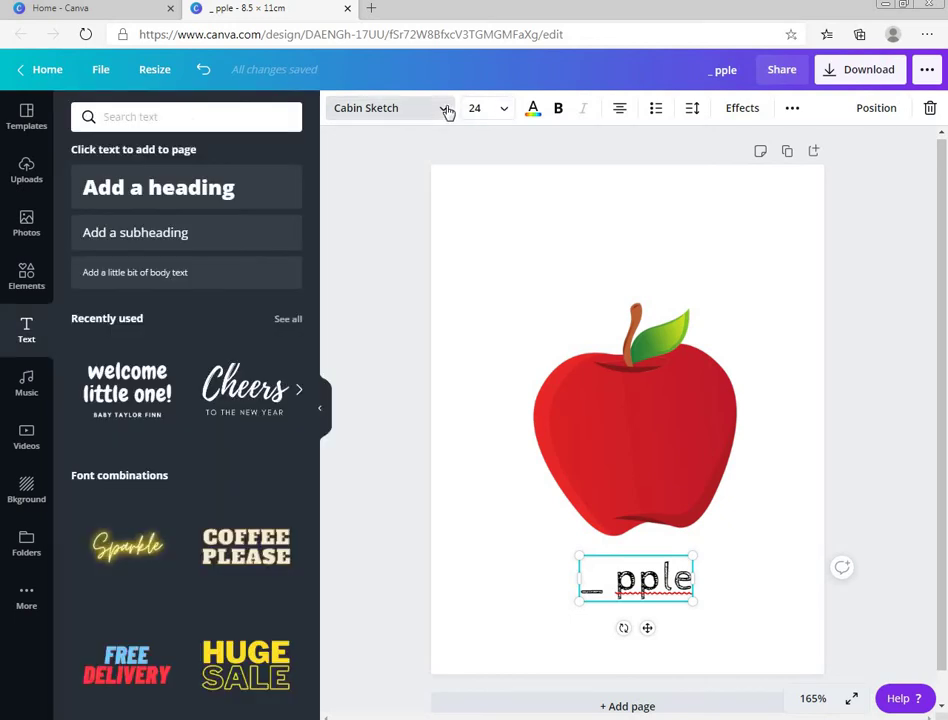
pyautogui.click(446, 110)
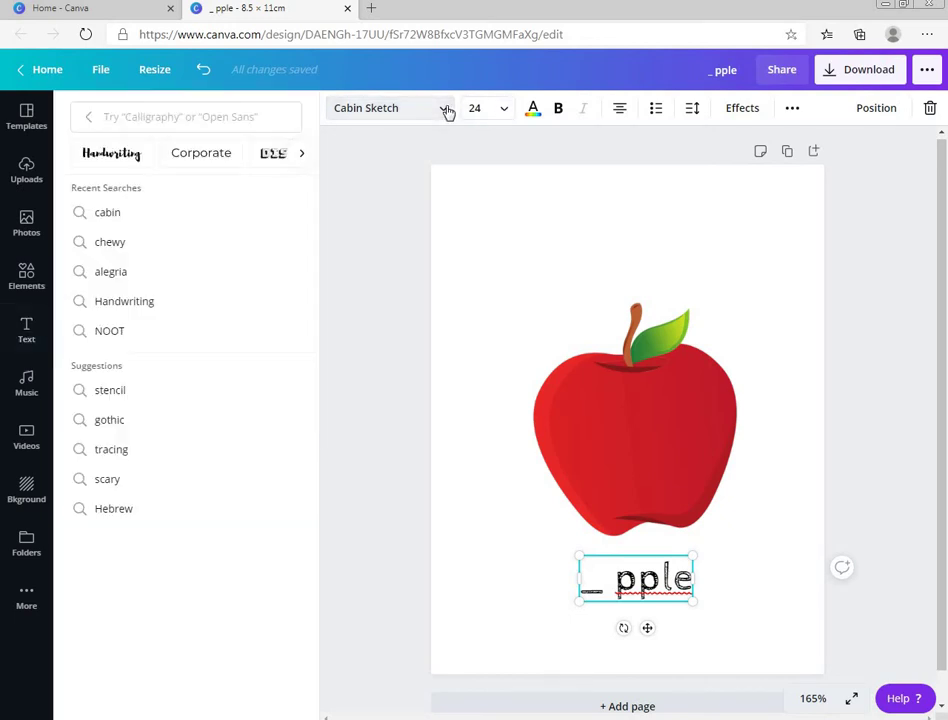
pyautogui.click(88, 118)
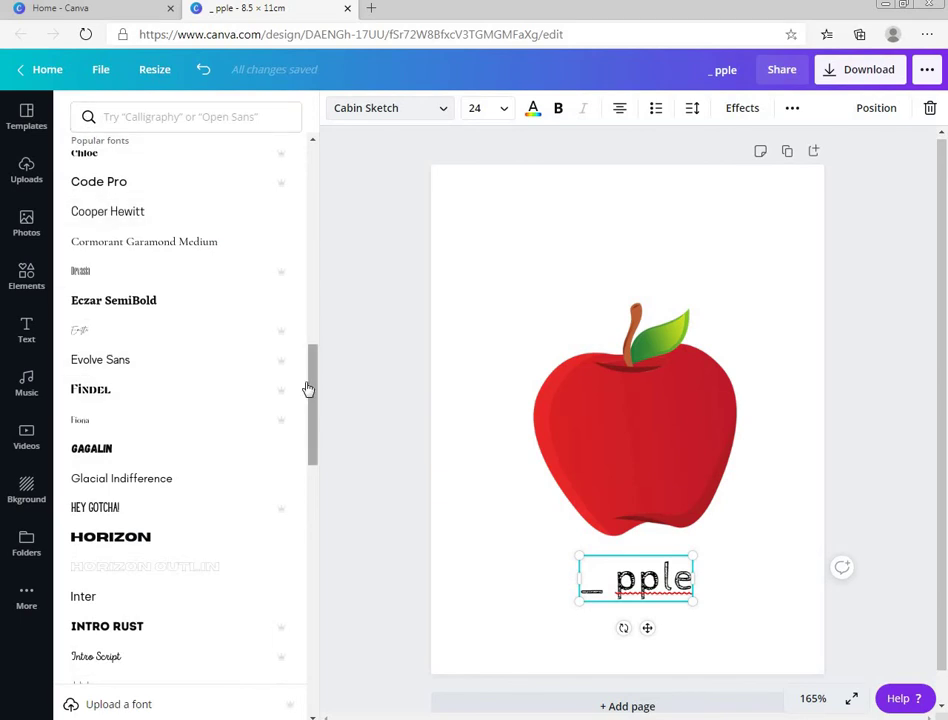
pyautogui.scroll(10, 308, 140)
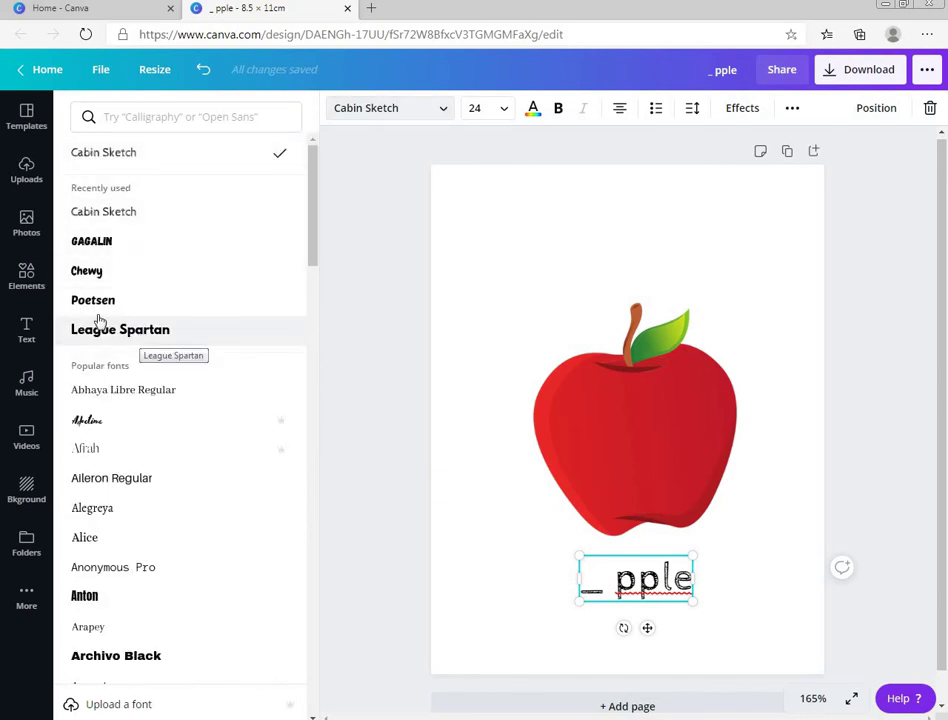
pyautogui.click(72, 300)
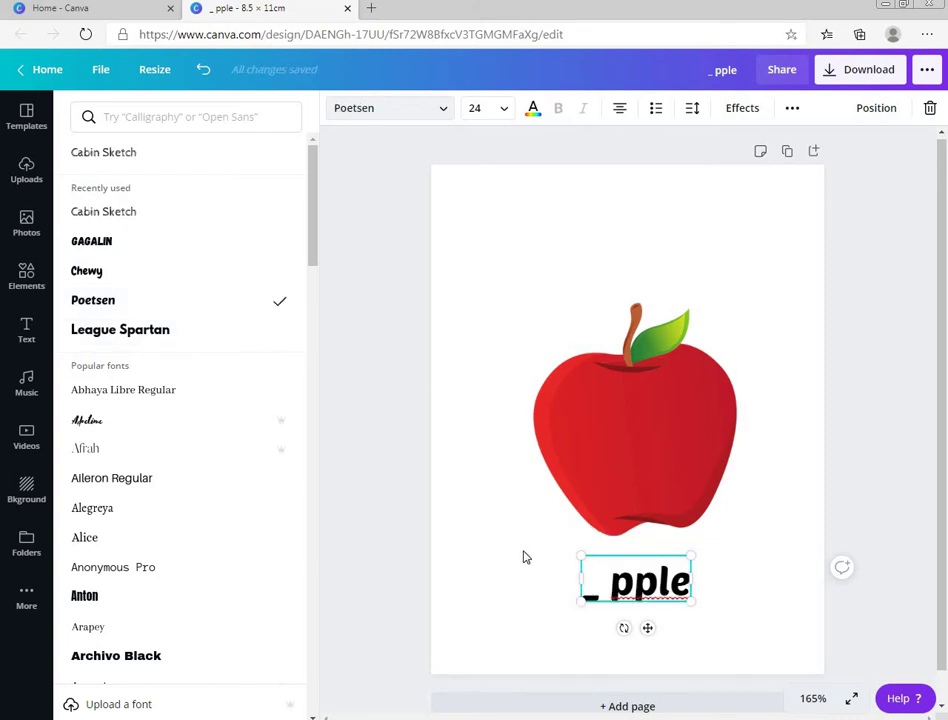
pyautogui.press('Escape')
pyautogui.click(736, 561)
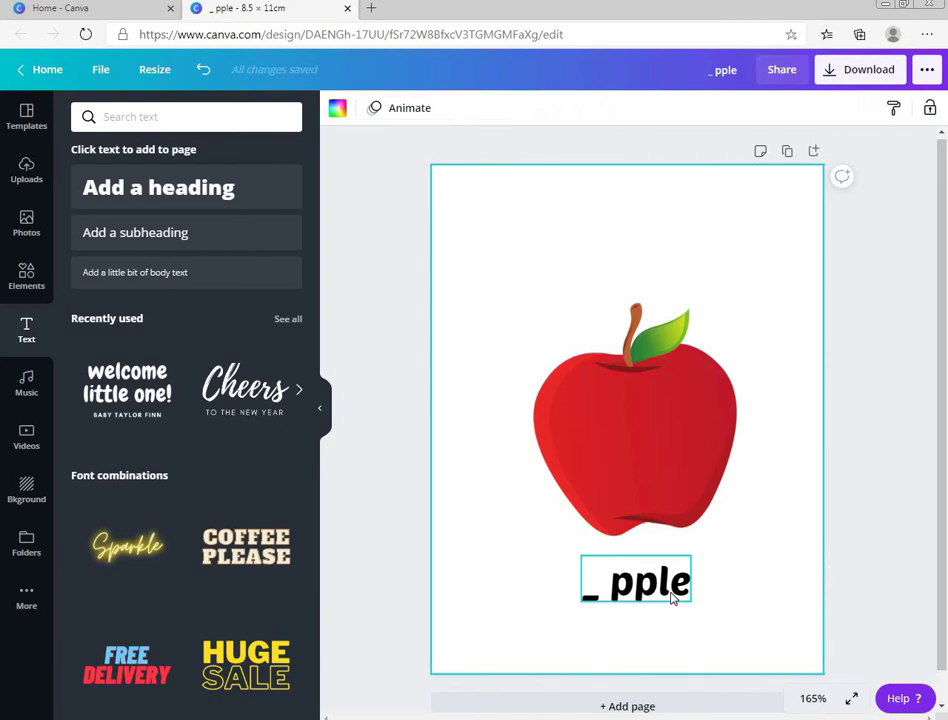
# Step: Enlarge the "_ pple" text below the apple to size 29 and dismiss the chat notification
pyautogui.click(687, 578)
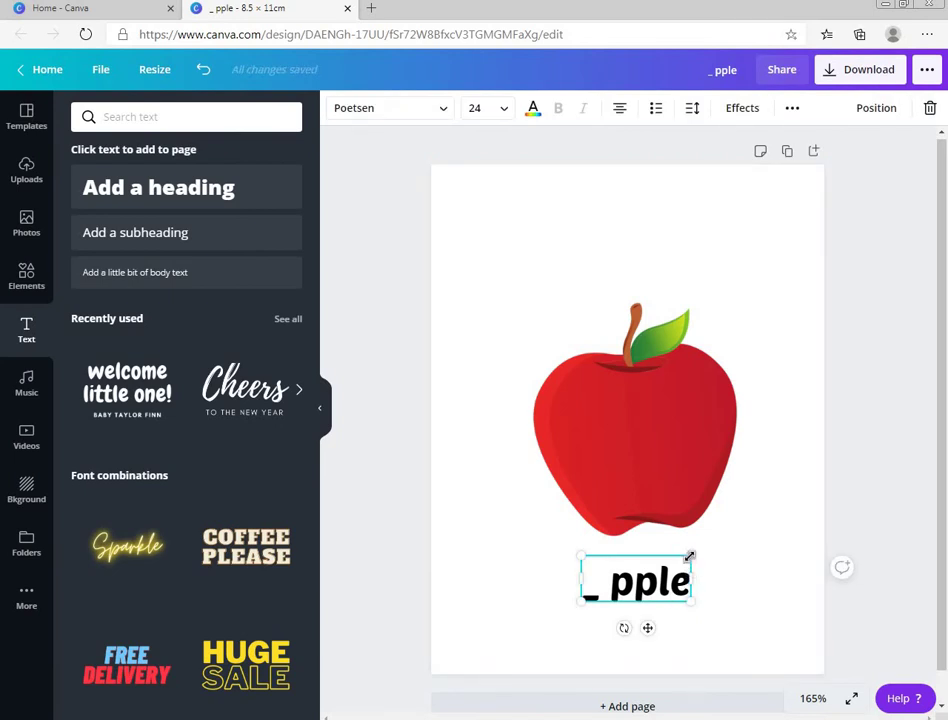
pyautogui.moveTo(690, 555); pyautogui.dragTo(711, 585)
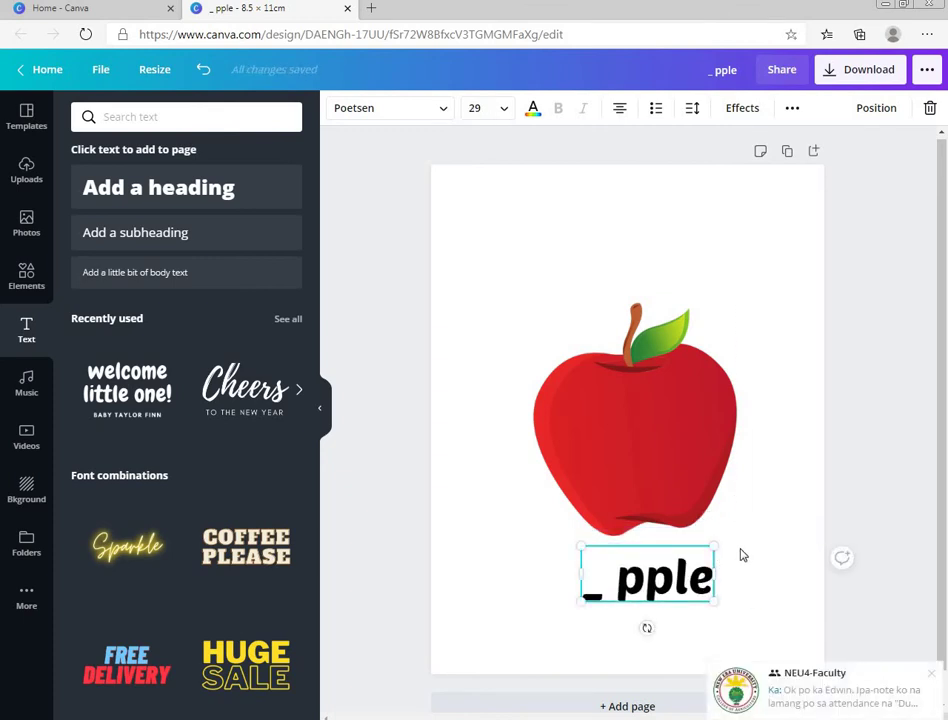
pyautogui.click(934, 677)
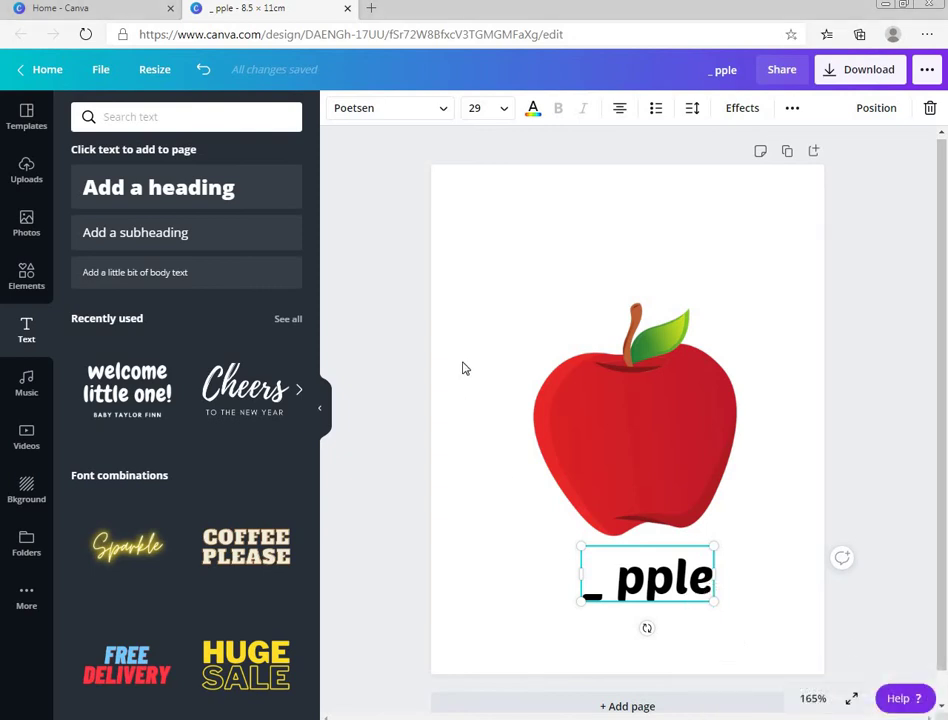
# Step: Add a heading text box near the page's upper-left corner and shrink it to size 14.2
pyautogui.click(476, 306)
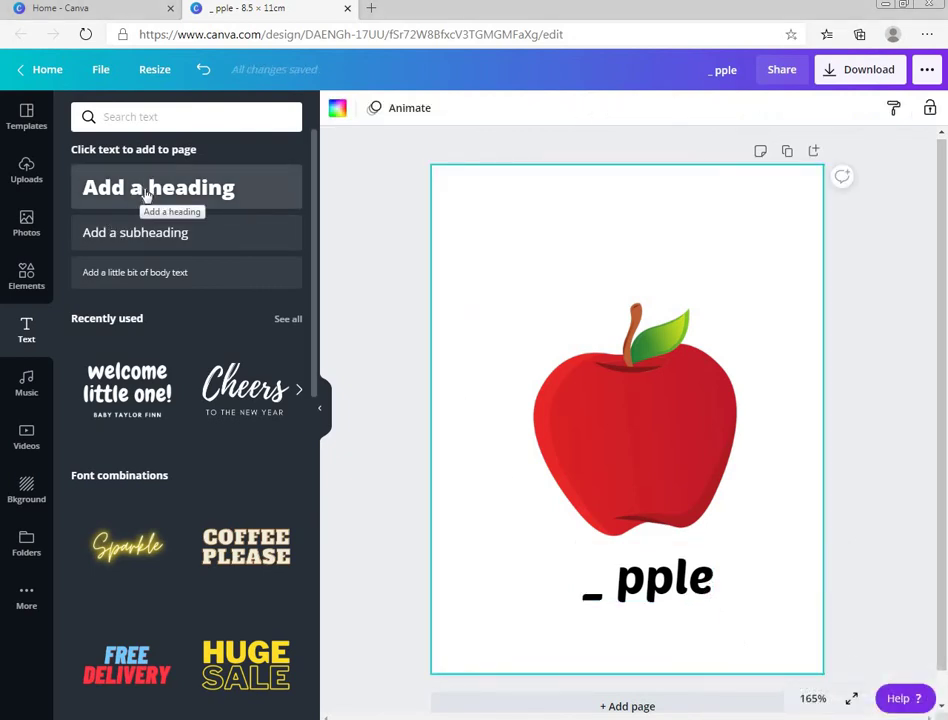
pyautogui.click(145, 190)
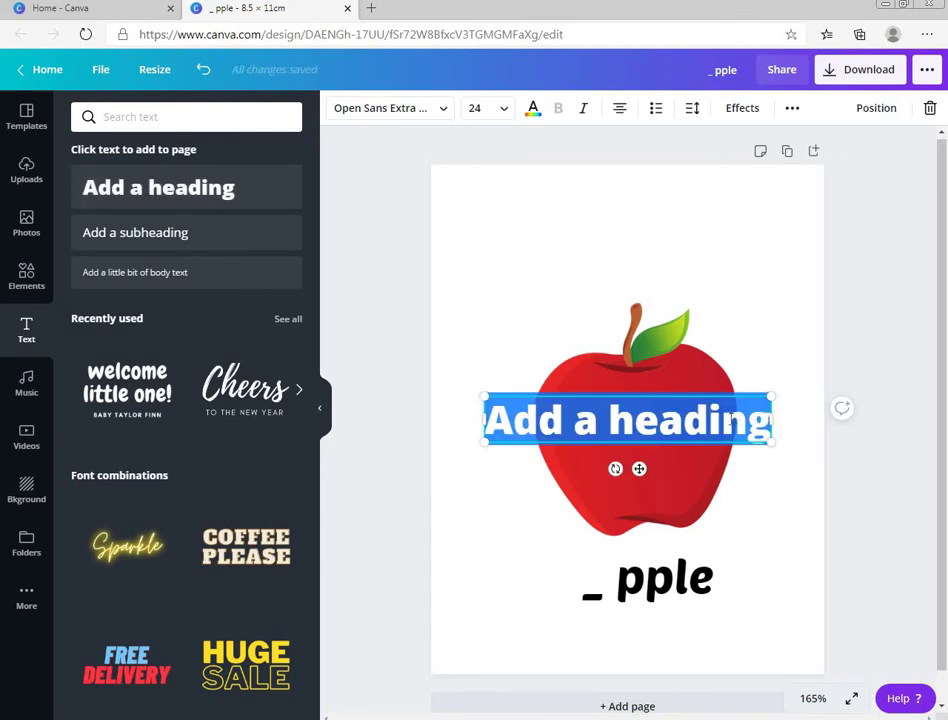
pyautogui.moveTo(740, 395); pyautogui.dragTo(682, 198)
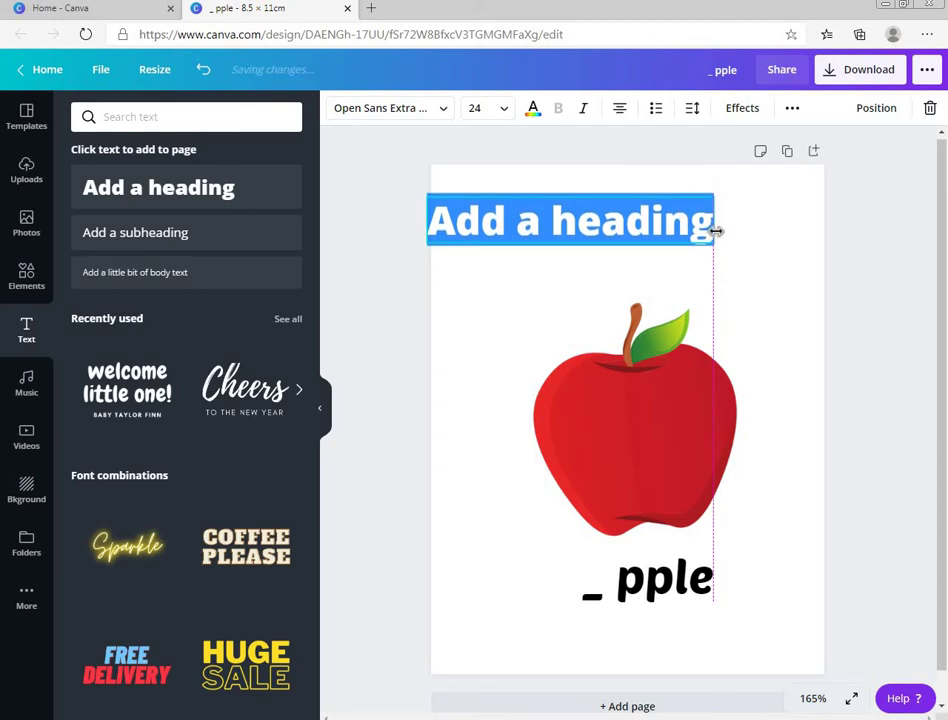
pyautogui.click(456, 220)
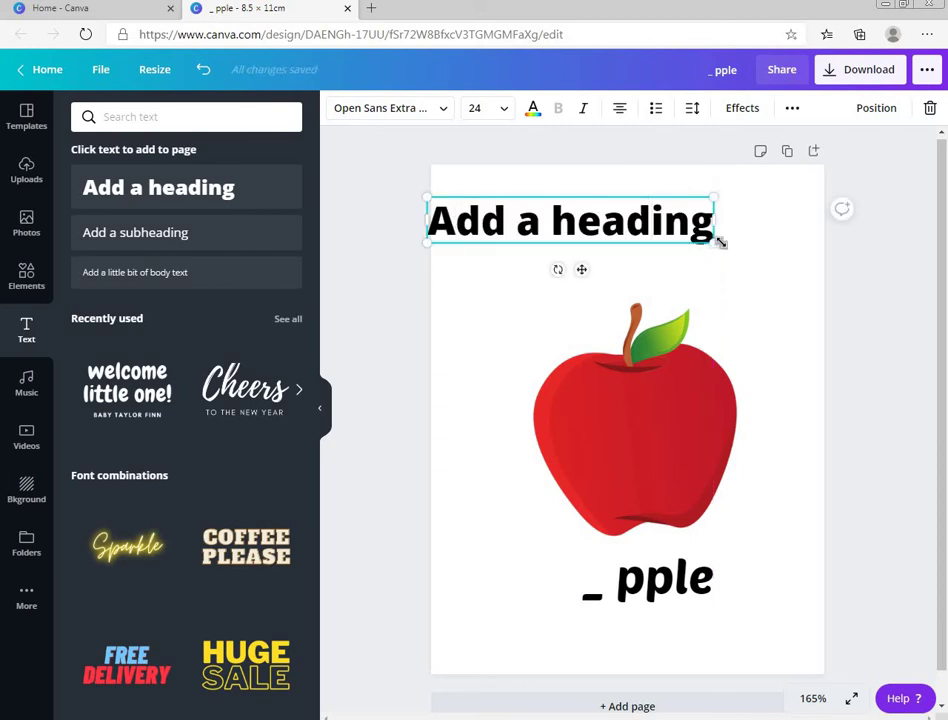
pyautogui.moveTo(719, 241); pyautogui.dragTo(428, 211)
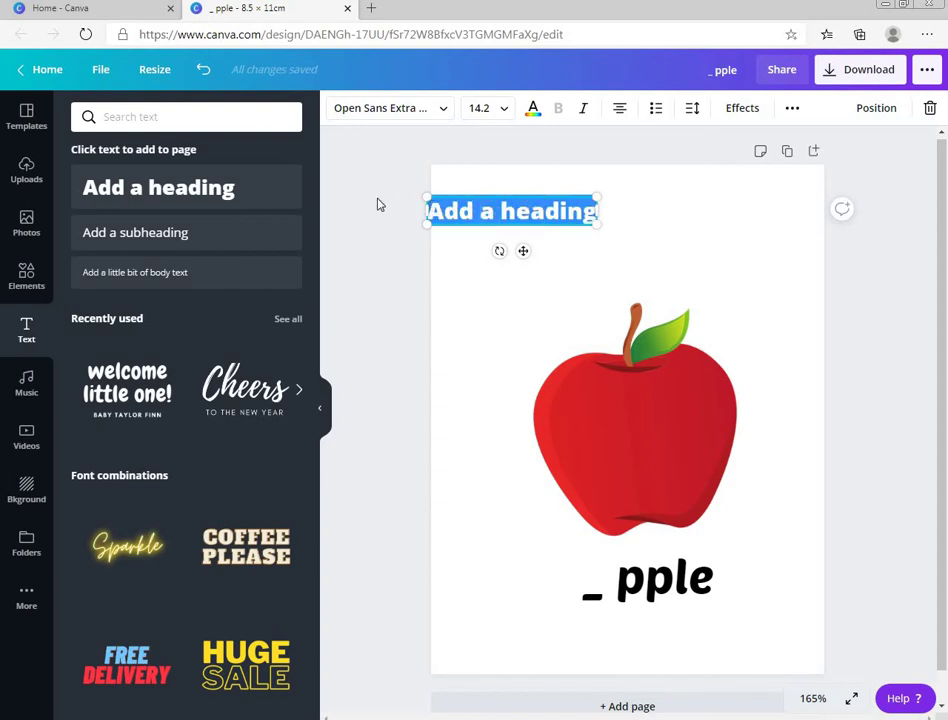
# Step: Replace the heading text with "Name:" followed by a long underscore blank and widen its box to fit on one line
pyautogui.write('Name')
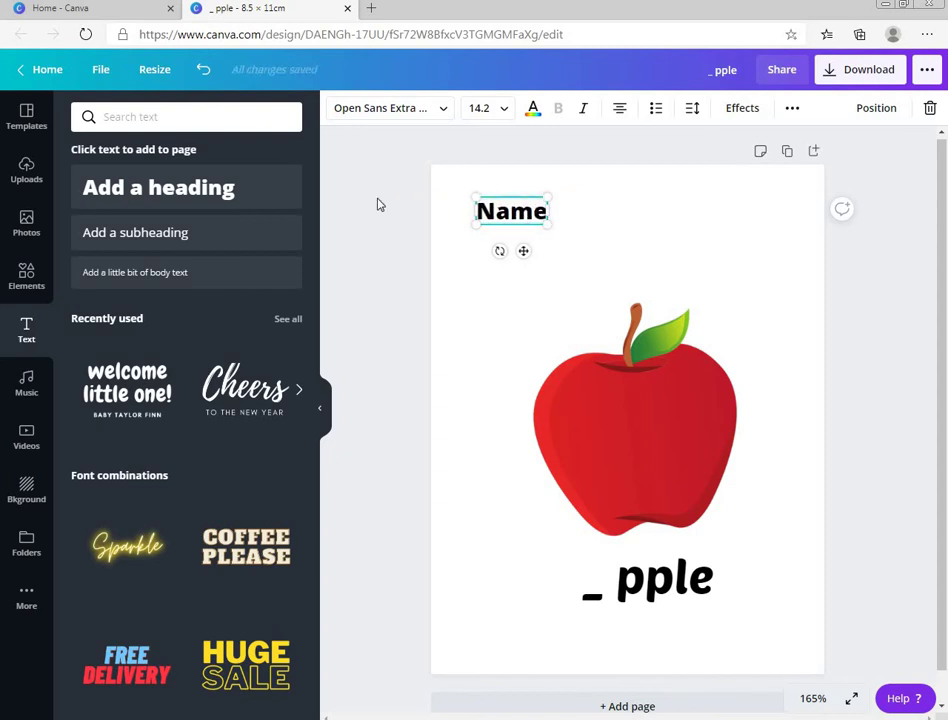
pyautogui.write(':')
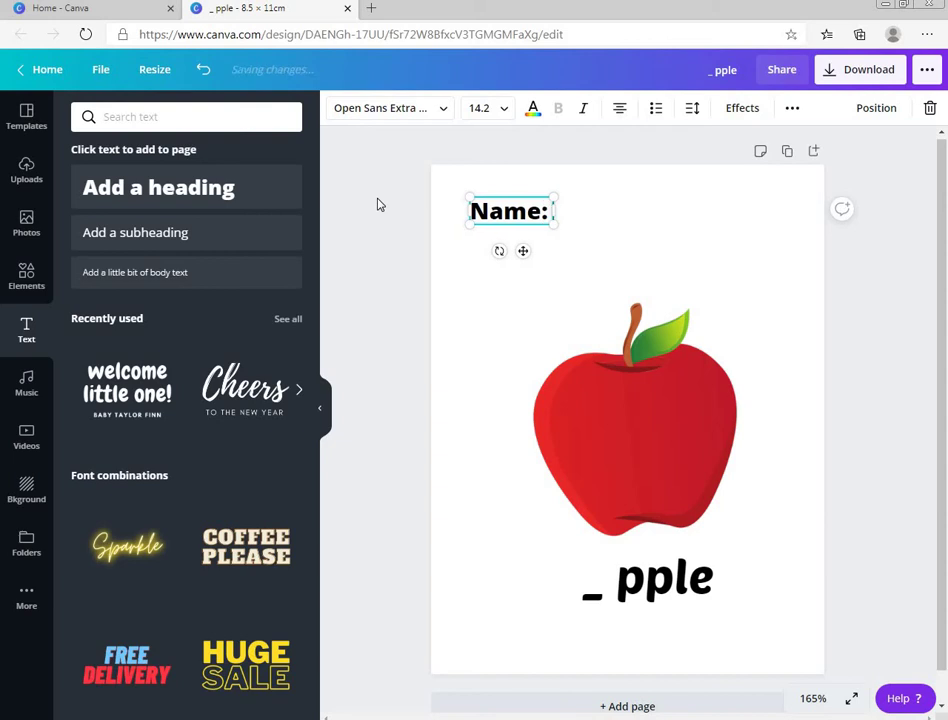
pyautogui.write(' _')
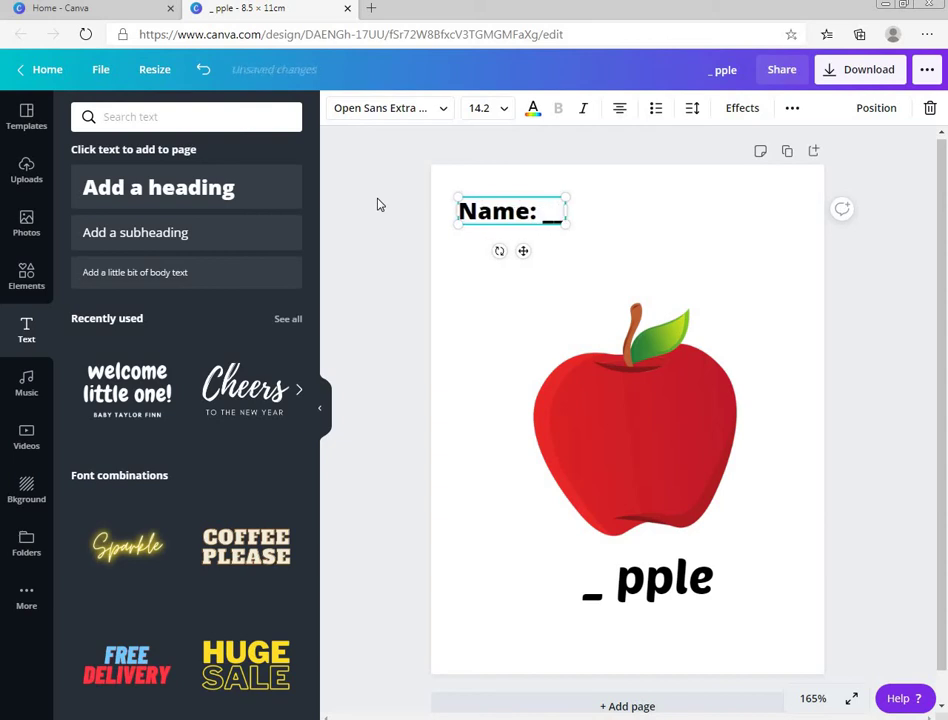
pyautogui.write('_______________________')
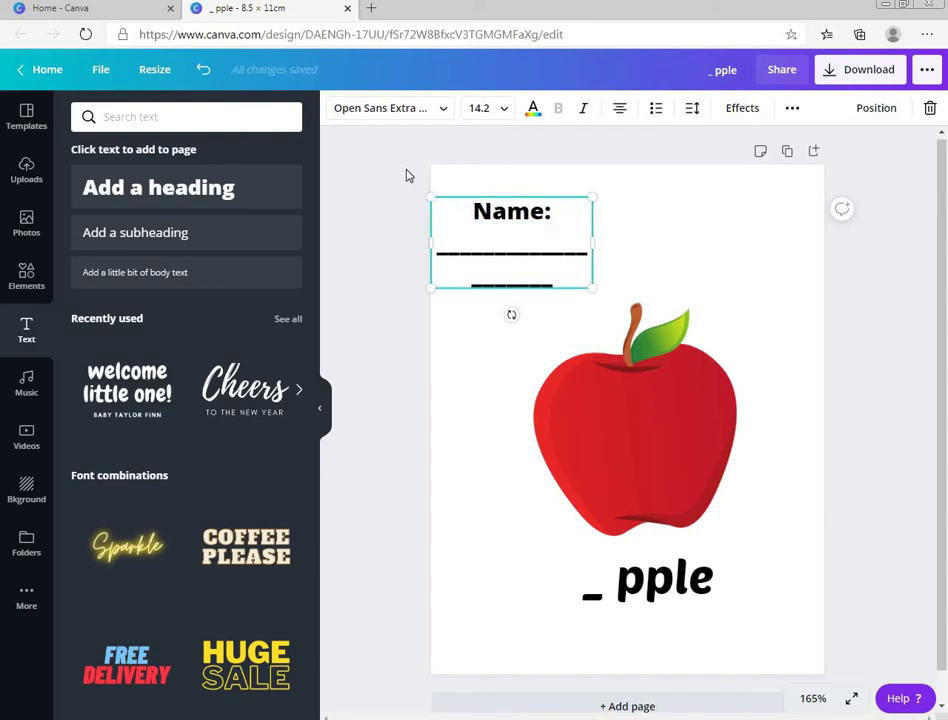
pyautogui.moveTo(592, 243); pyautogui.dragTo(756, 229)
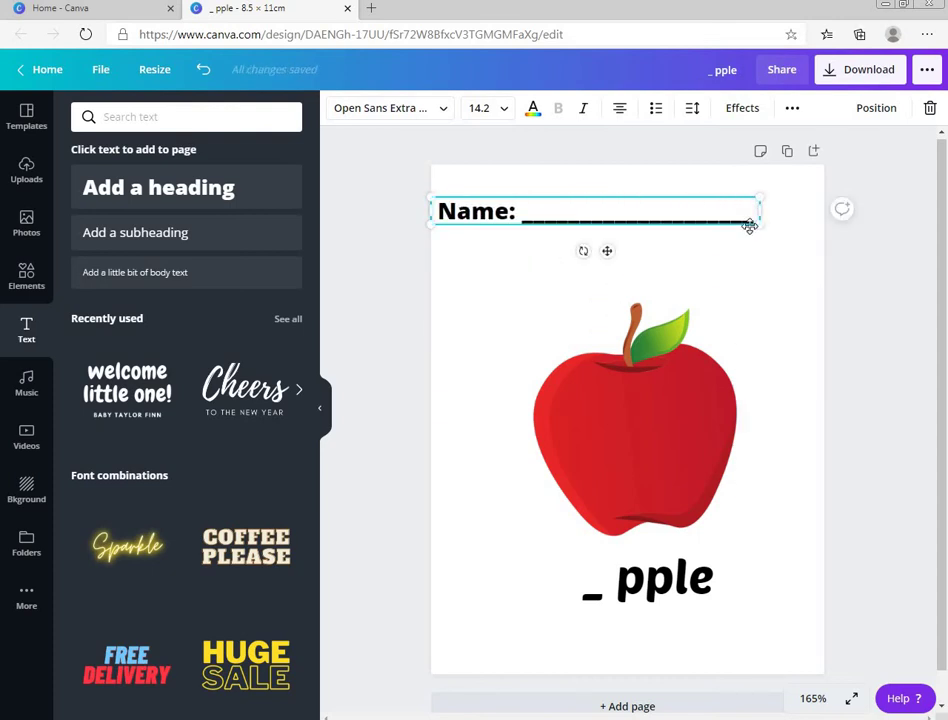
pyautogui.click(716, 288)
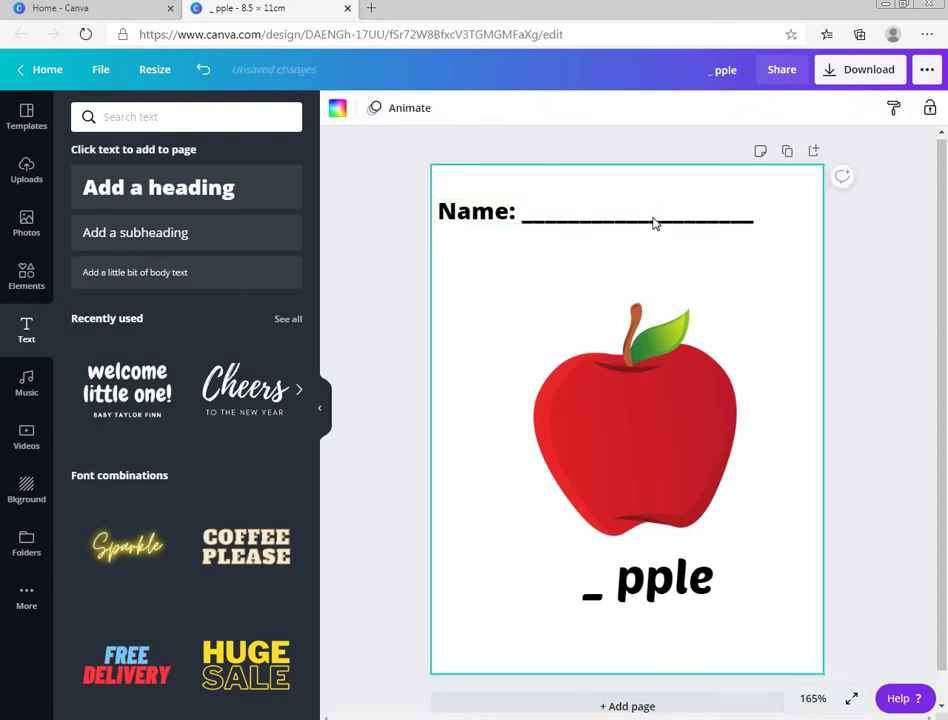
# Step: Move the "Name:" line up close to the page's upper edge
pyautogui.click(654, 220)
pyautogui.moveTo(663, 191); pyautogui.dragTo(658, 190)
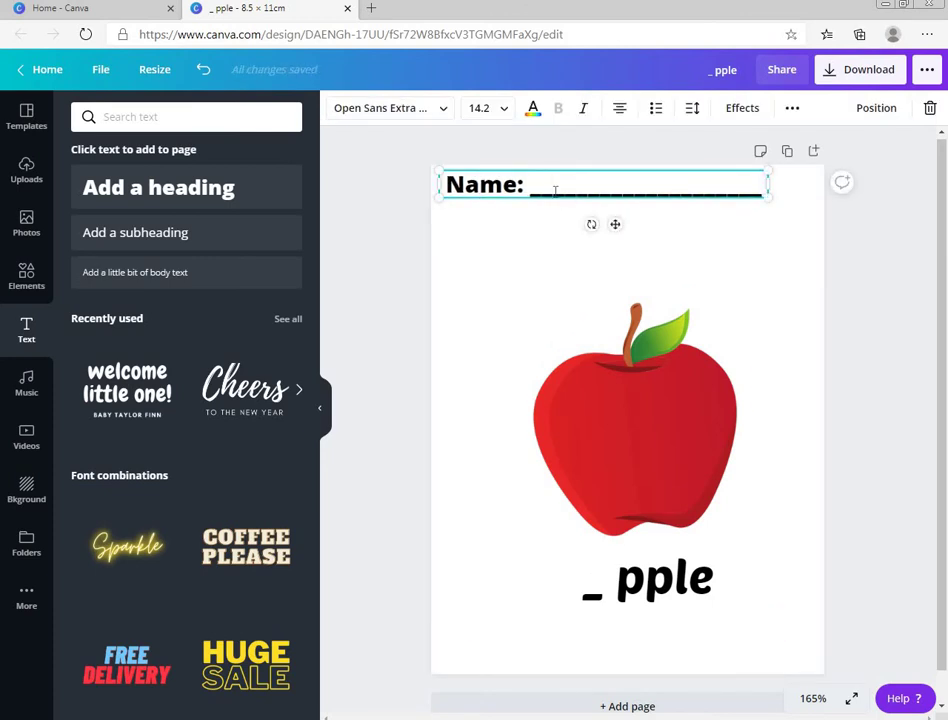
pyautogui.click(540, 238)
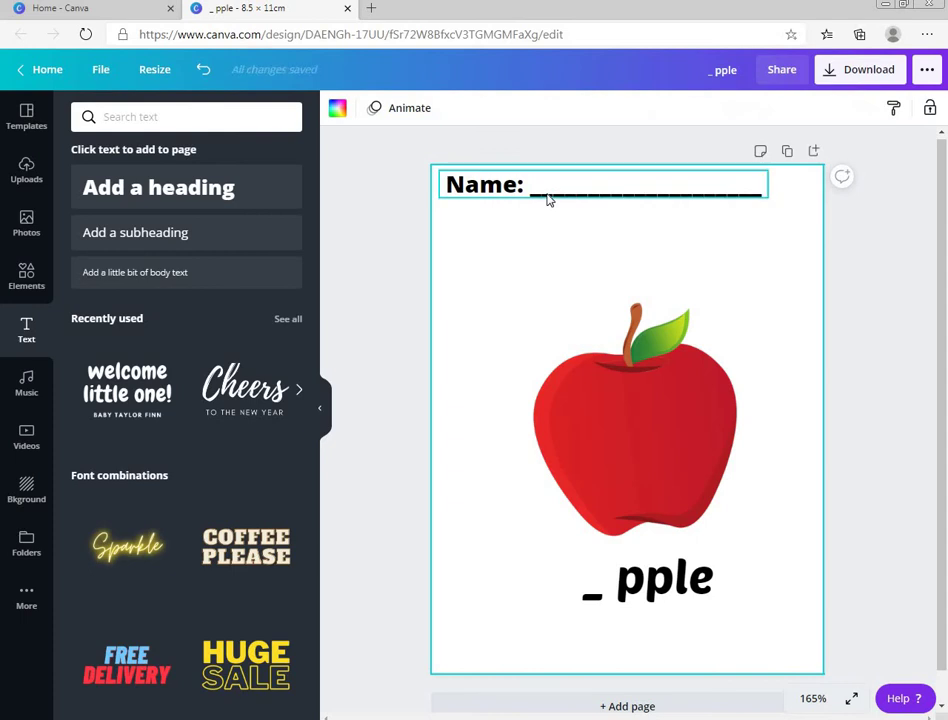
# Step: Duplicate the "Name:" line, place the copy directly below it, and change its label to "Section"
pyautogui.click(548, 199)
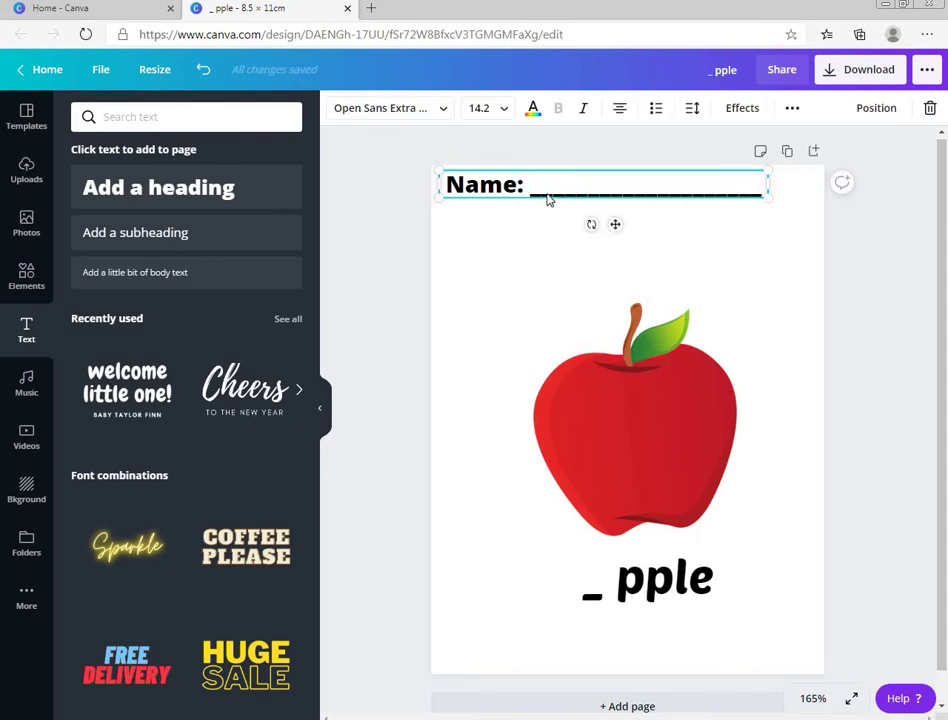
pyautogui.hotkey('ctrl', 'd')
pyautogui.moveTo(552, 218); pyautogui.dragTo(446, 219)
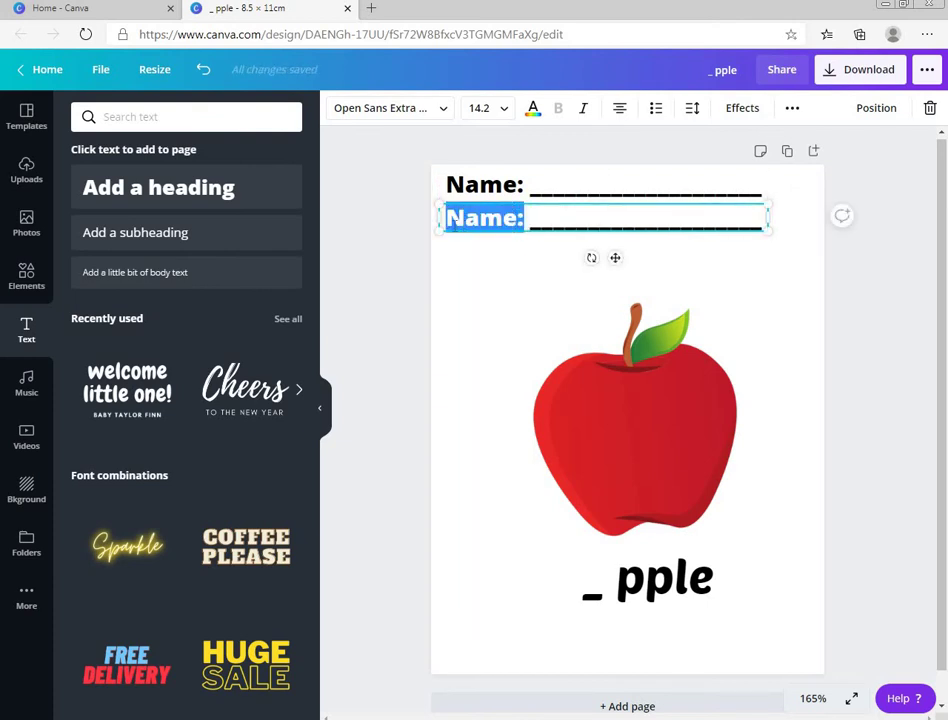
pyautogui.write('Section')
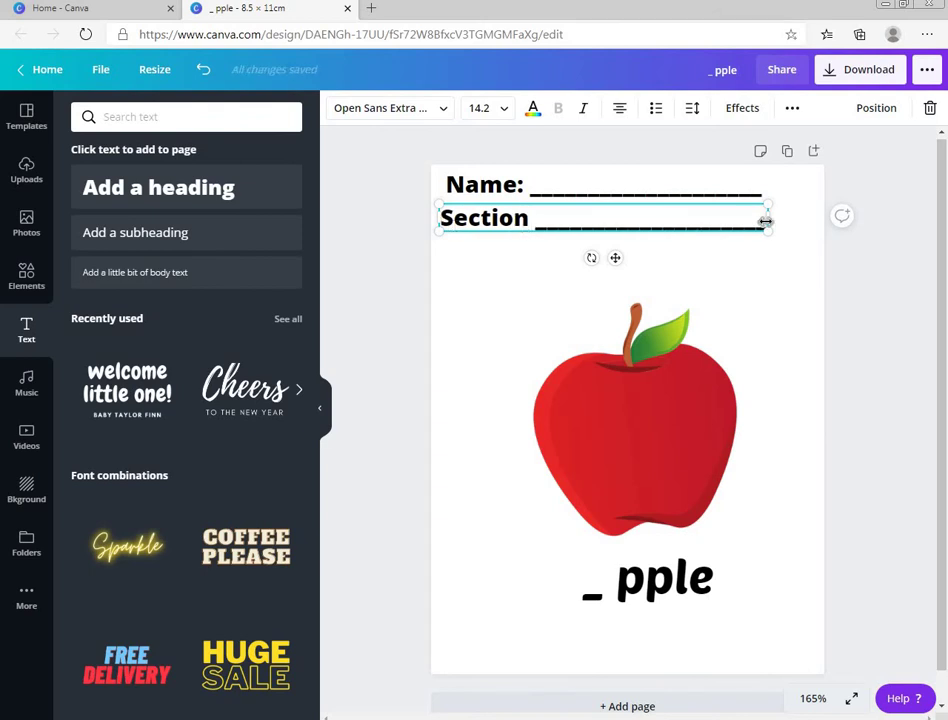
pyautogui.moveTo(767, 219)
pyautogui.mouseDown()
pyautogui.moveTo(757, 218)
pyautogui.moveTo(770, 218)
pyautogui.mouseUp()
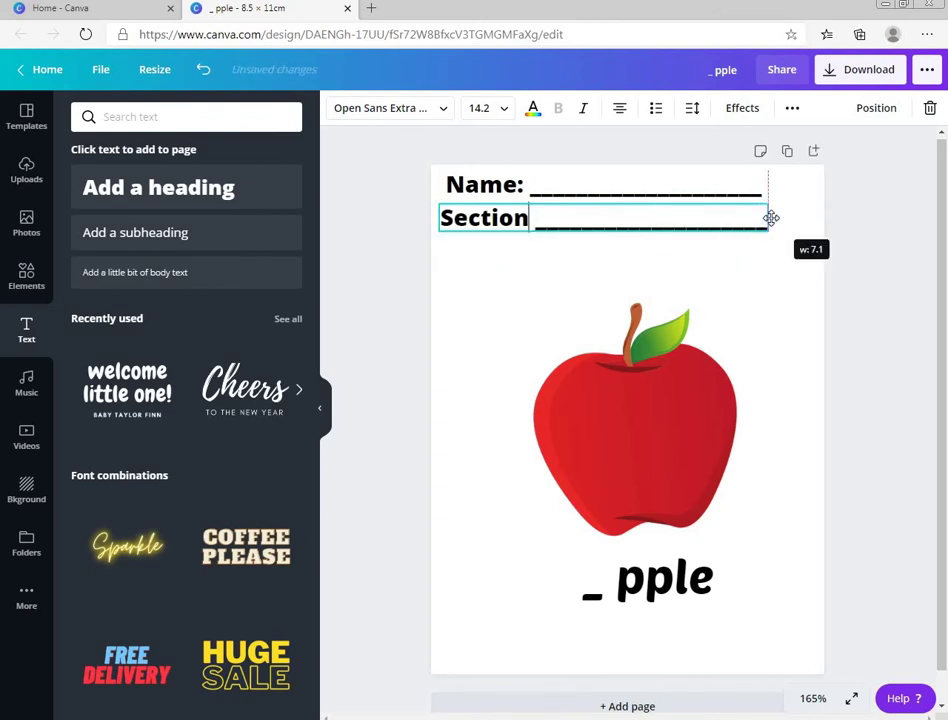
pyautogui.click(529, 277)
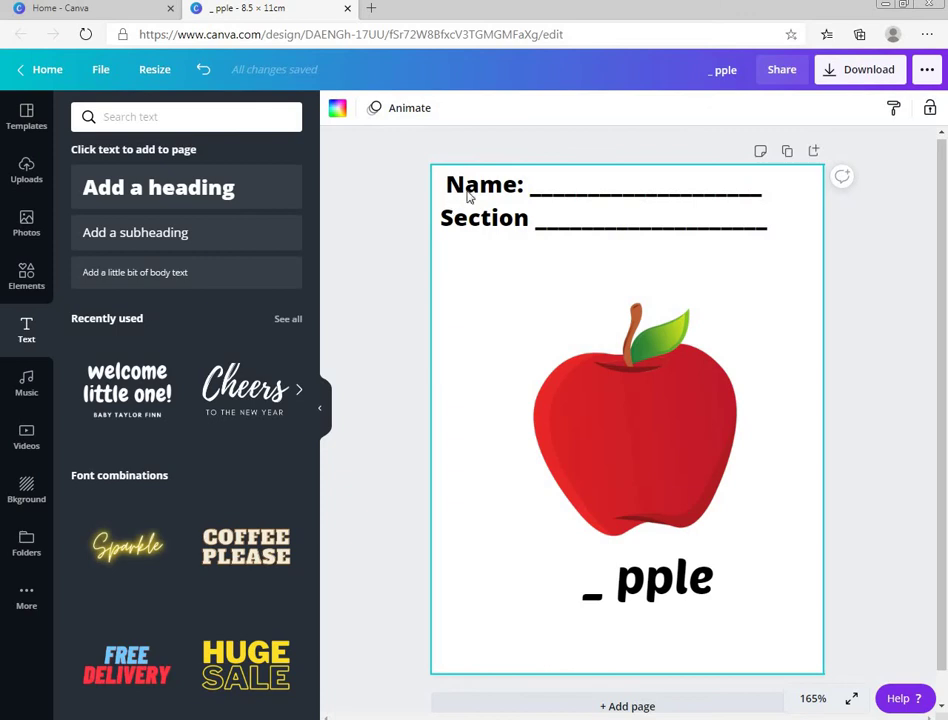
# Step: Shift the "Name:" line to the page's left edge and move the apple picture slightly up
pyautogui.moveTo(474, 193); pyautogui.dragTo(462, 184)
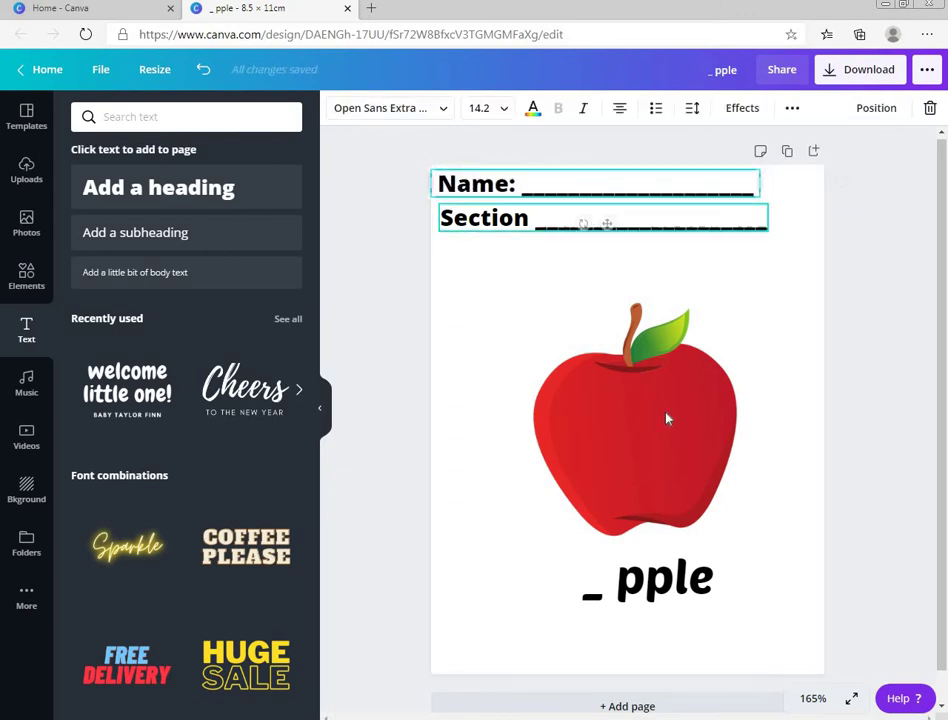
pyautogui.moveTo(668, 418); pyautogui.dragTo(667, 391)
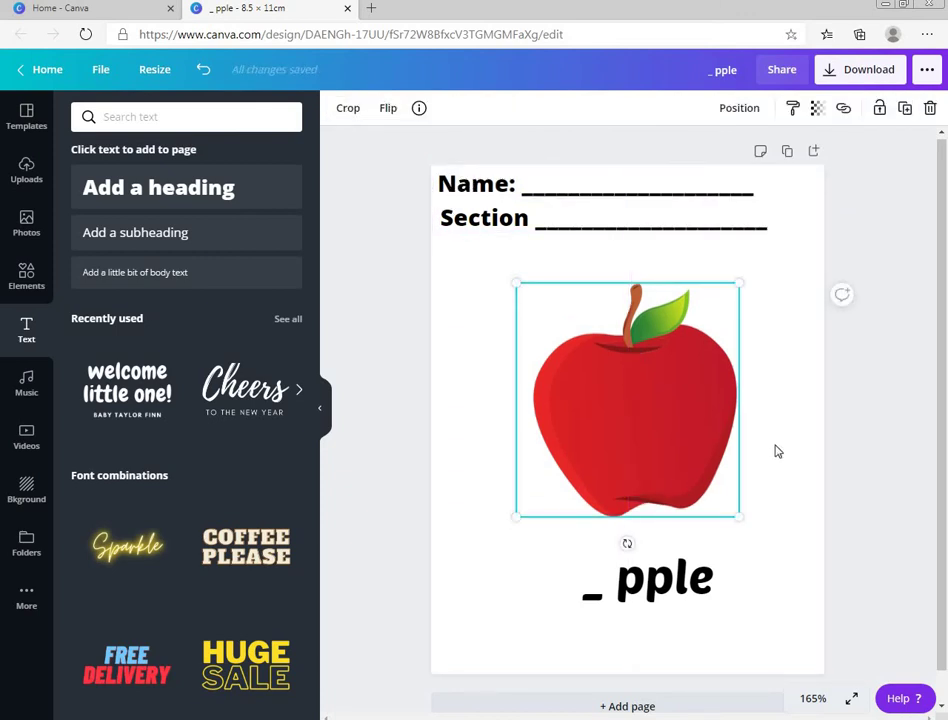
pyautogui.click(778, 451)
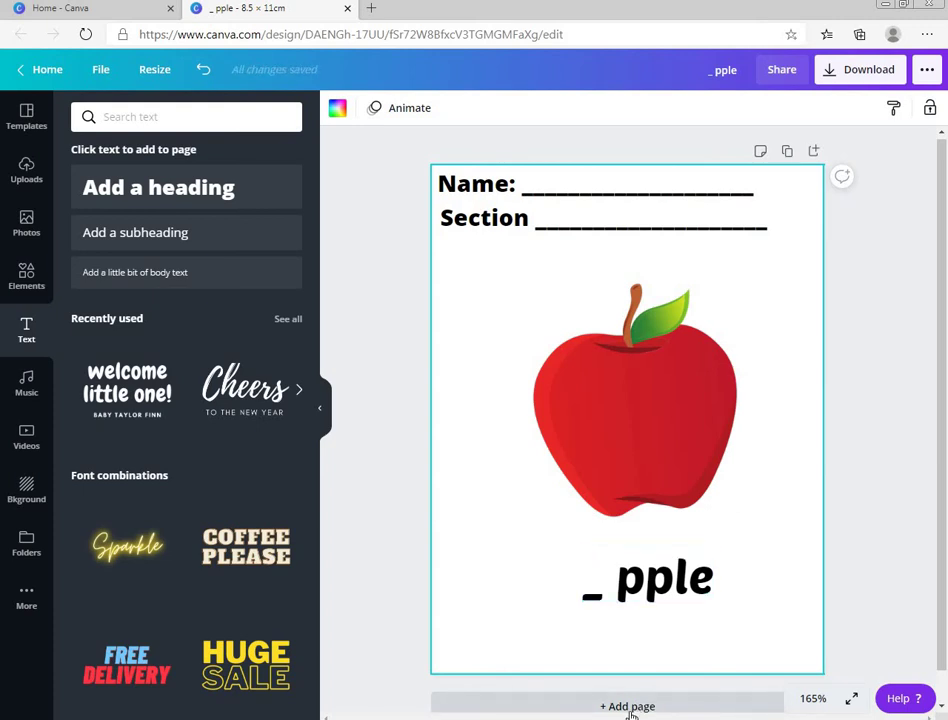
# Step: Lengthen the "Name:" blank with more underscores and widen its text box to about 7.8 cm so it stays on one line
pyautogui.click(757, 196)
pyautogui.click(757, 192)
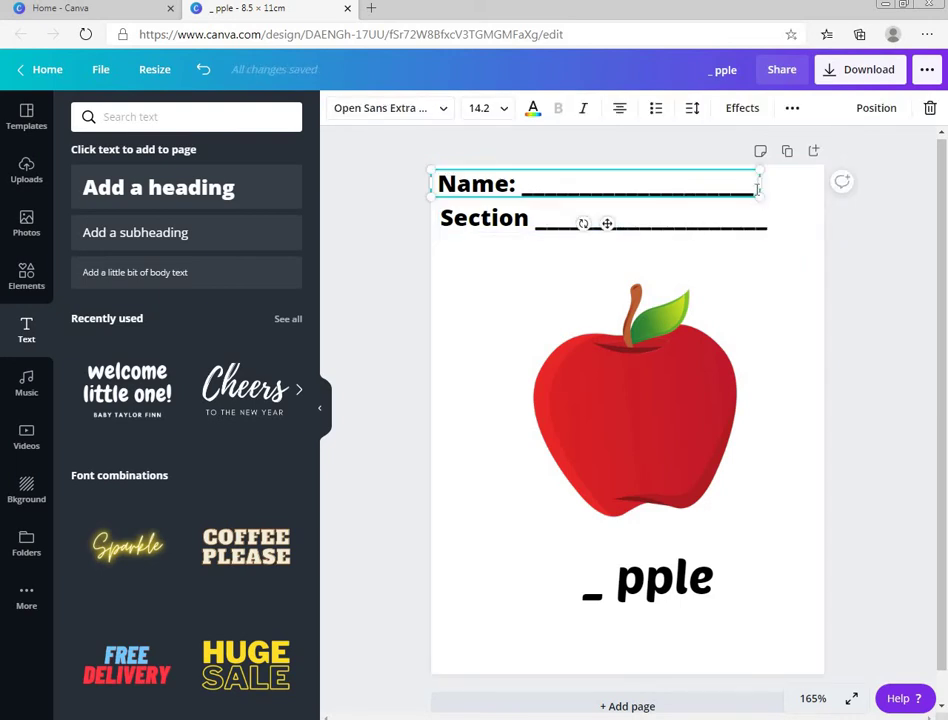
pyautogui.click(757, 188)
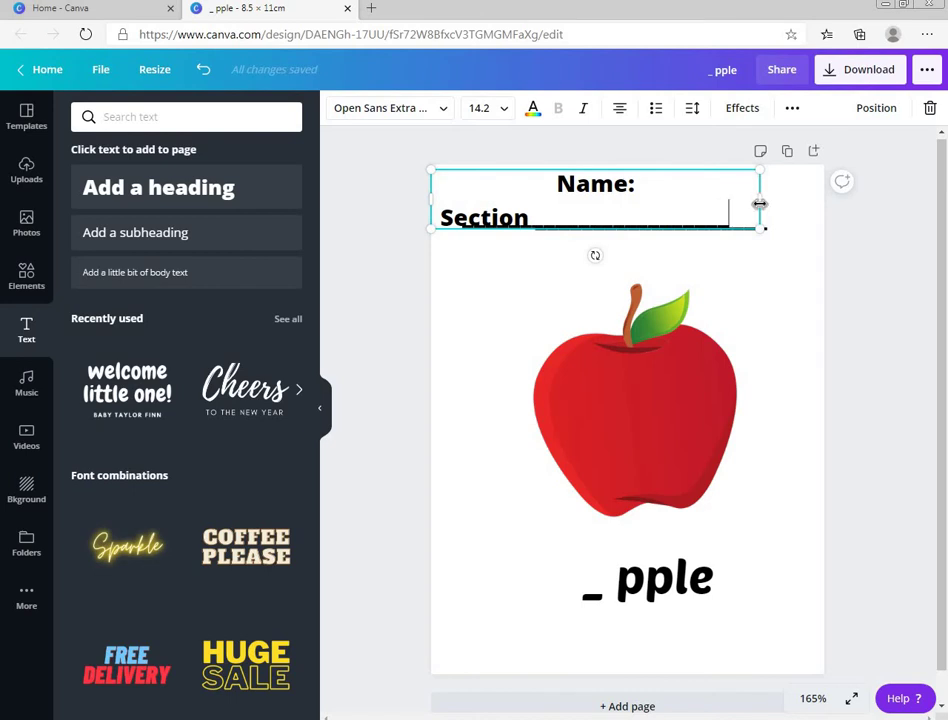
pyautogui.moveTo(766, 201); pyautogui.dragTo(796, 199)
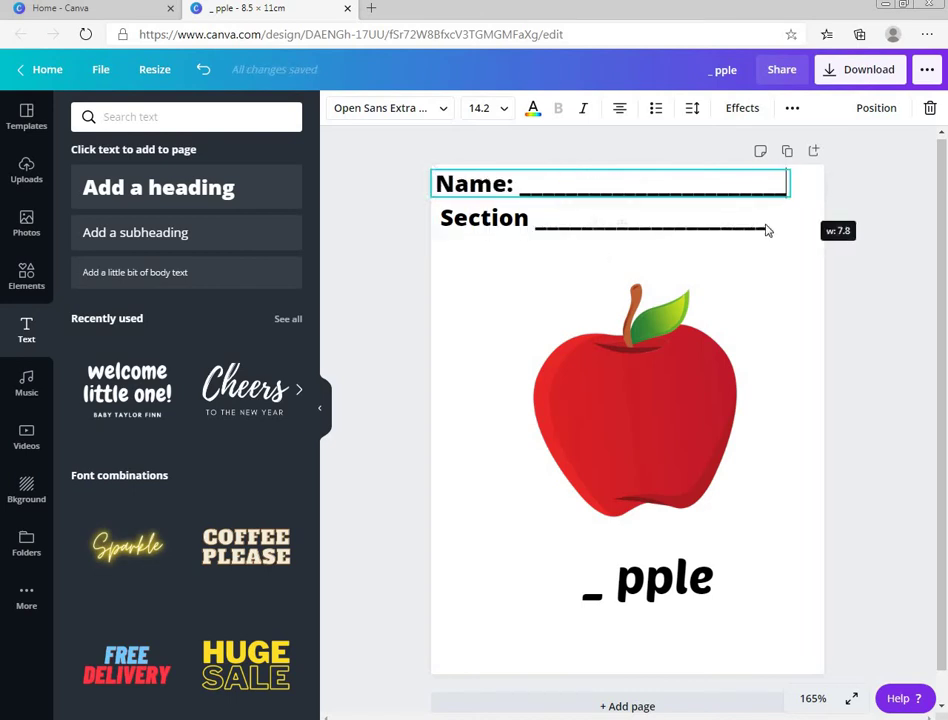
# Step: Lengthen the "Section" blank with more underscores and widen its text box to about 7.6 cm, aligned with the "Name:" box's right edge
pyautogui.click(765, 225)
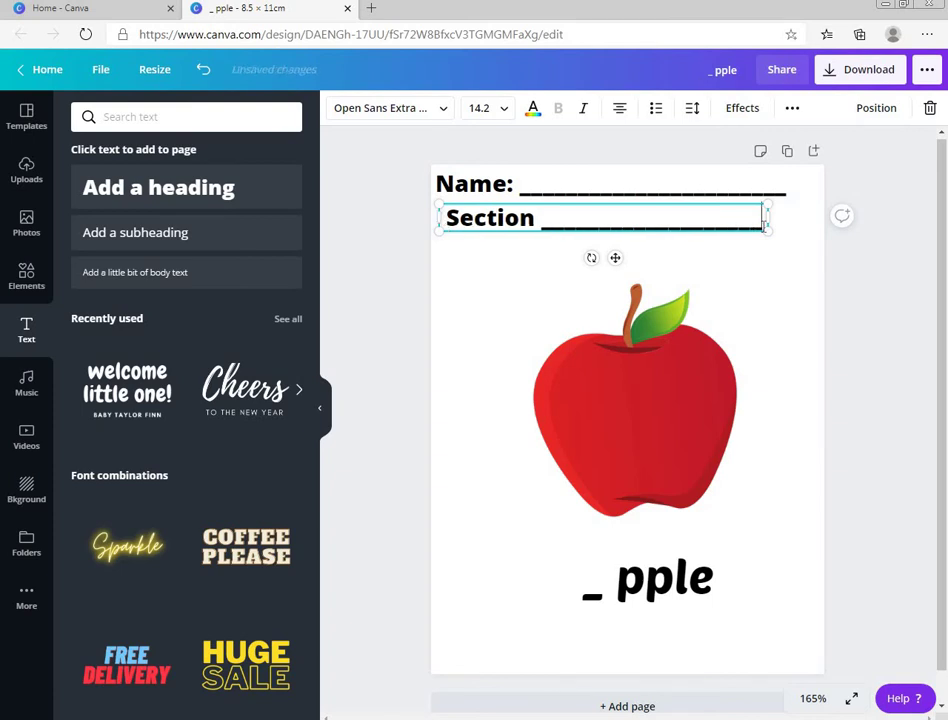
pyautogui.press('BackSpace')
pyautogui.press('BackSpace')
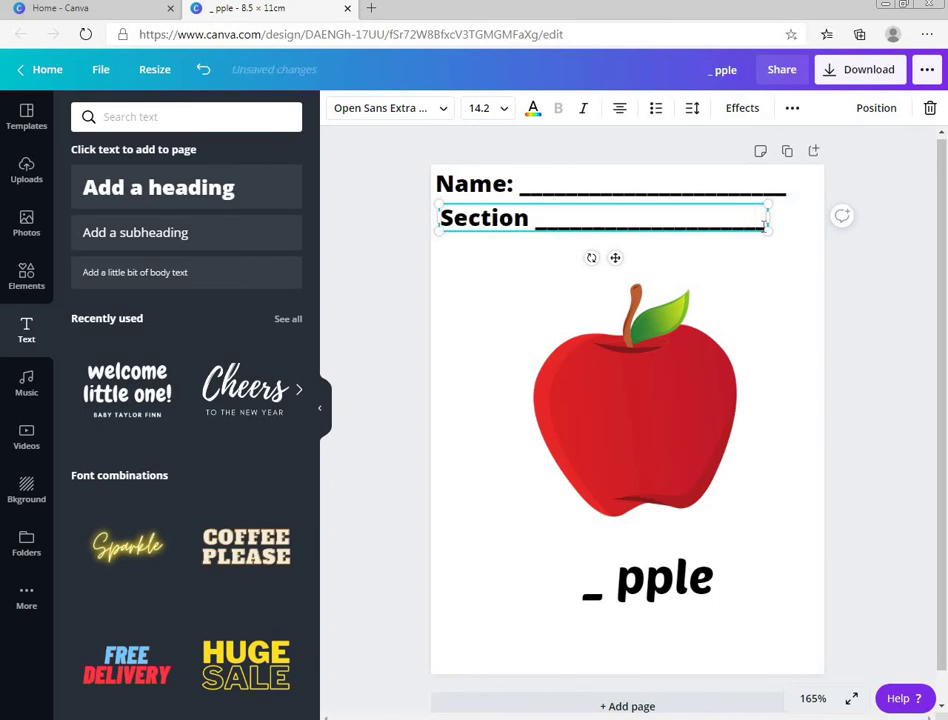
pyautogui.press('Return')
pyautogui.click(763, 288)
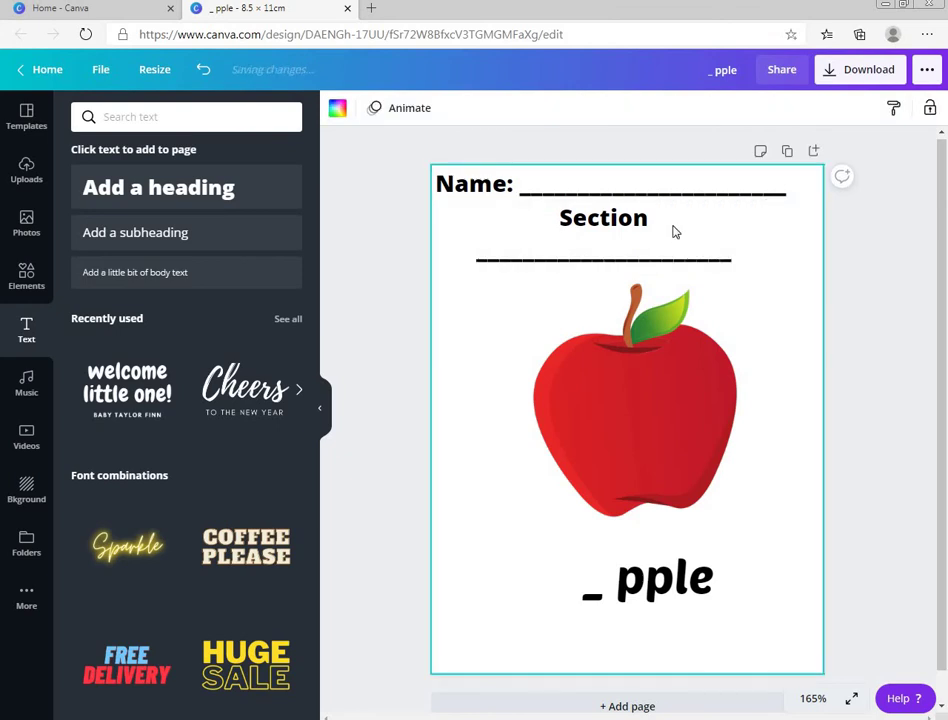
pyautogui.click(753, 239)
pyautogui.moveTo(780, 230); pyautogui.dragTo(791, 228)
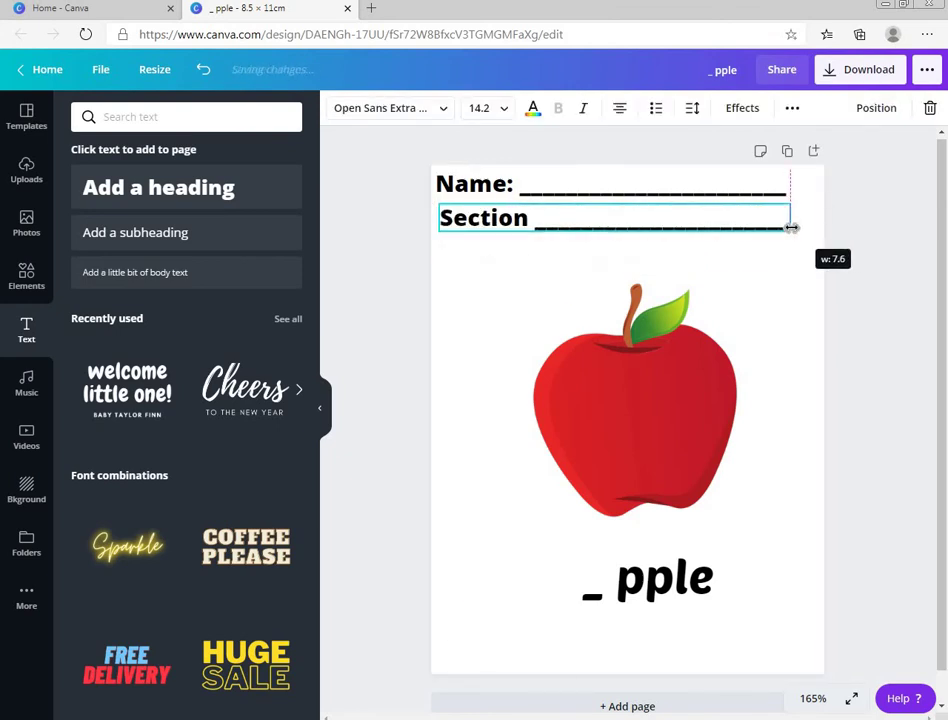
pyautogui.click(764, 271)
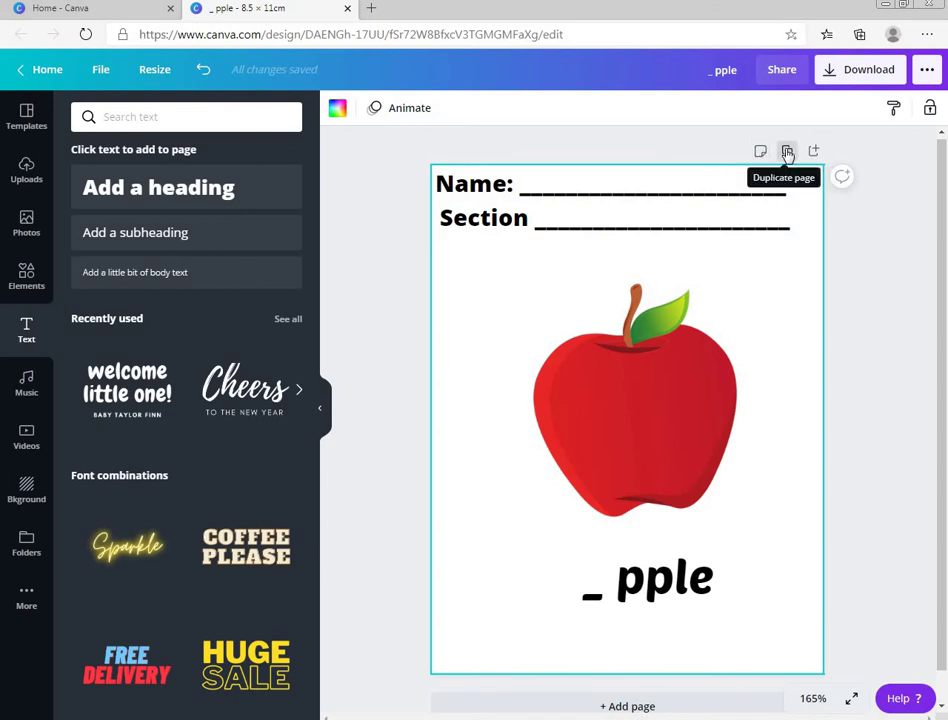
# Step: Duplicate the worksheet page and delete the apple picture from page 2
pyautogui.click(787, 152)
pyautogui.scroll(5, 732, 318)
pyautogui.scroll(-4, 732, 320)
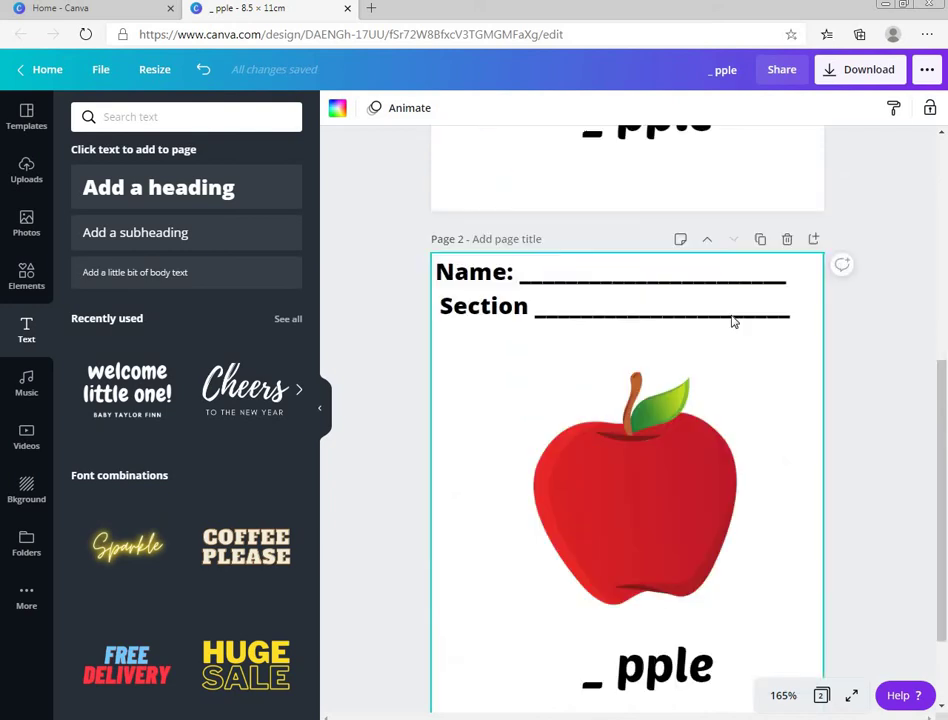
pyautogui.scroll(-2, 732, 320)
pyautogui.scroll(1, 732, 320)
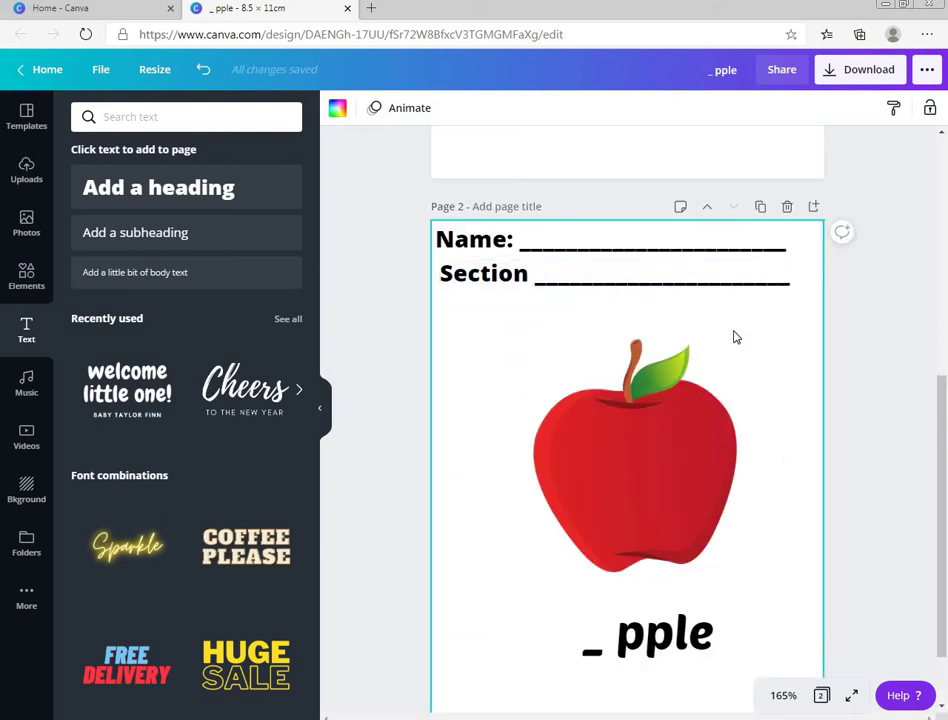
pyautogui.scroll(-1, 734, 335)
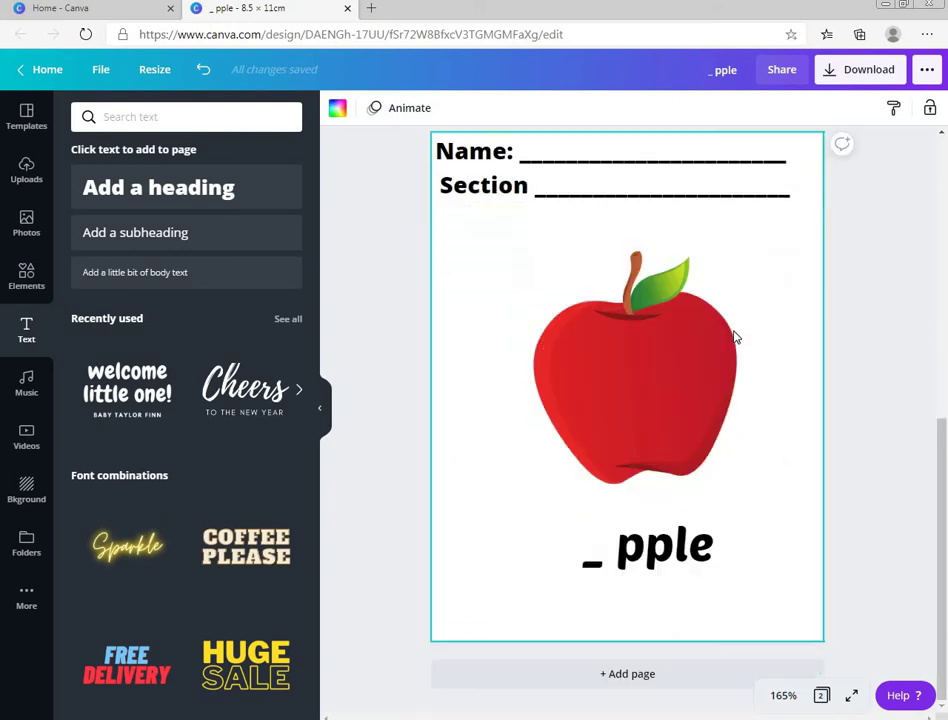
pyautogui.click(650, 350)
pyautogui.press('Delete')
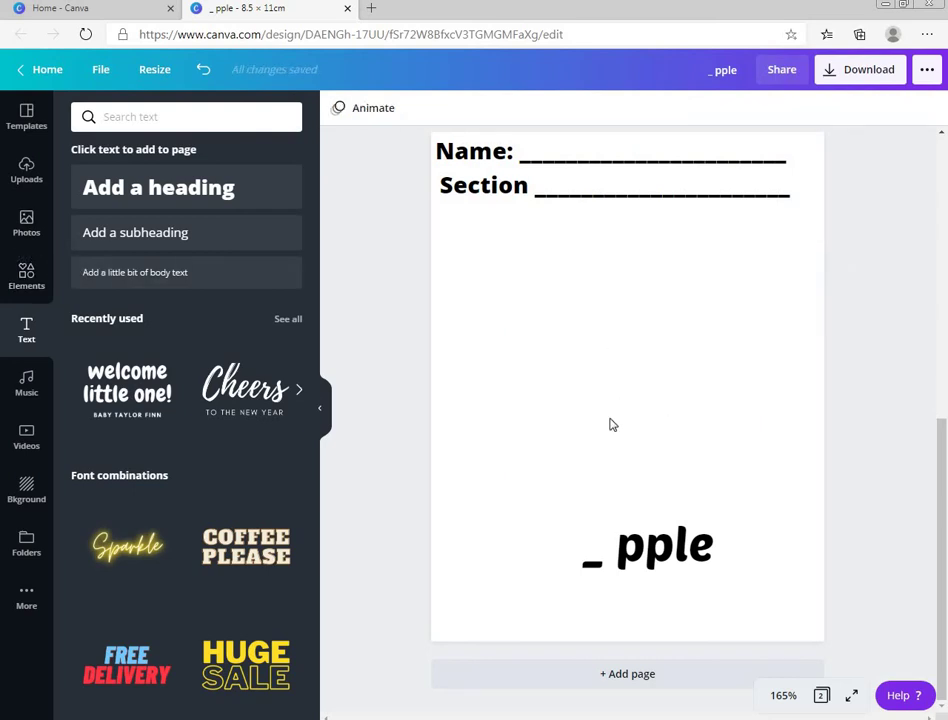
pyautogui.hotkey('ctrl', 'z')
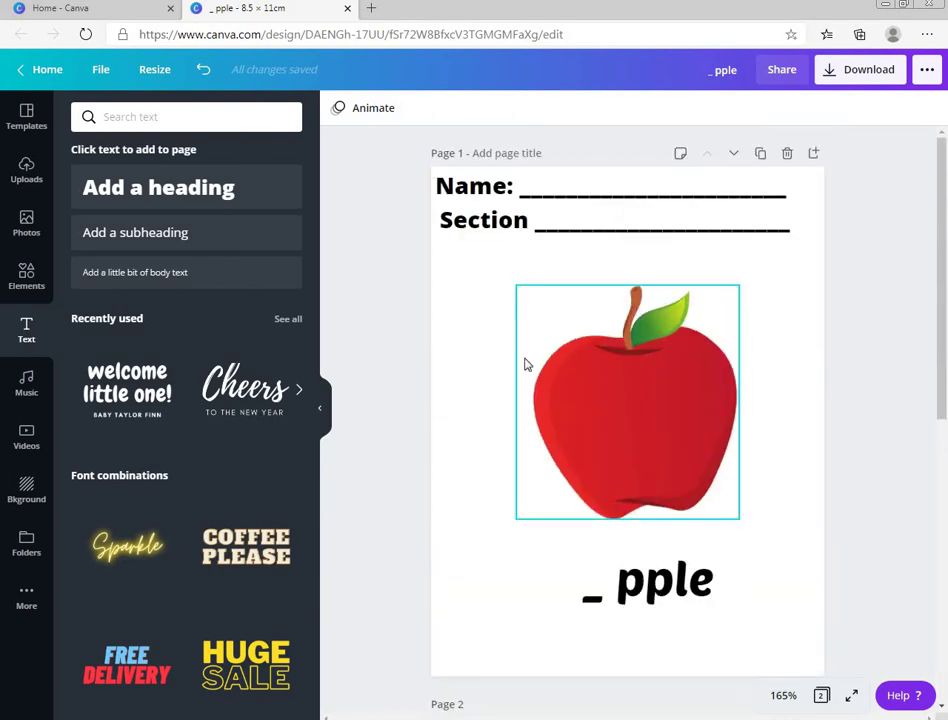
pyautogui.scroll(-3, 557, 416)
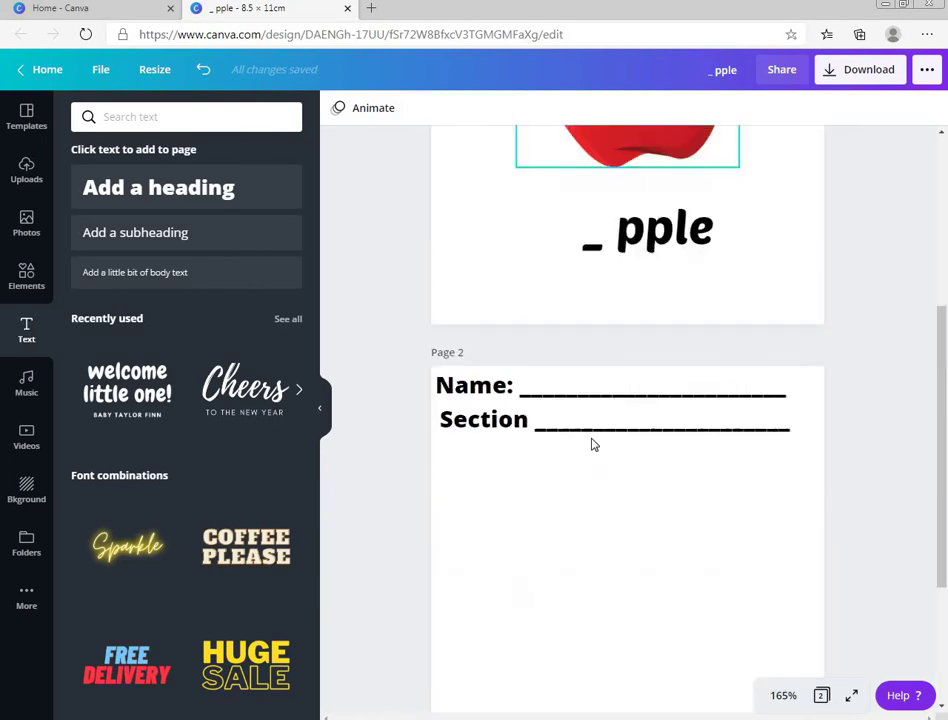
# Step: Search the photos for "ball", add the basketball picture to page 2 and shrink it to fit above the word
pyautogui.click(26, 222)
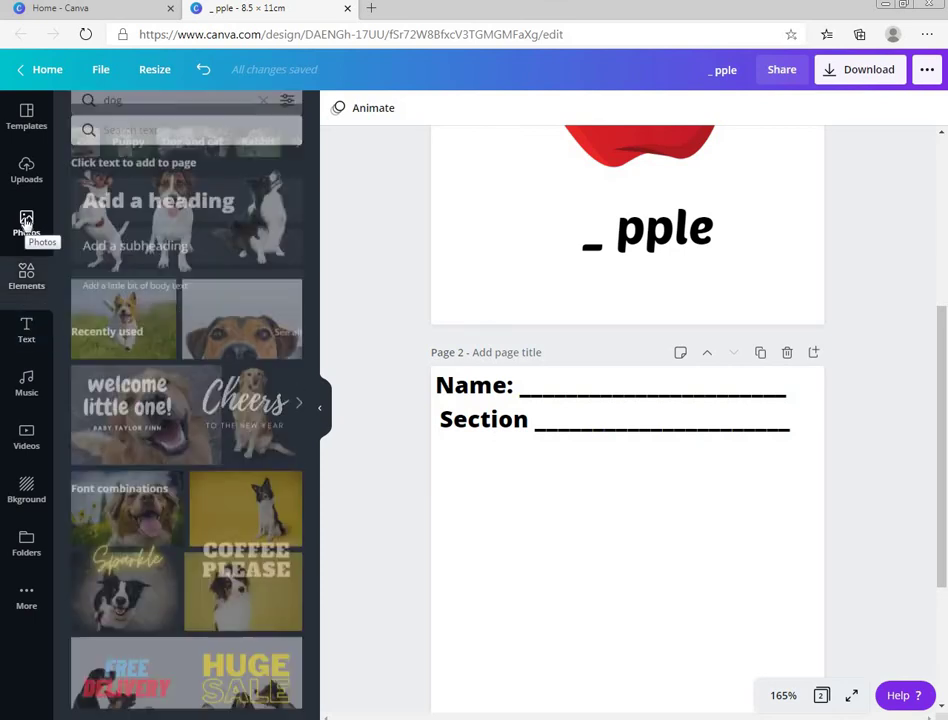
pyautogui.click(138, 120)
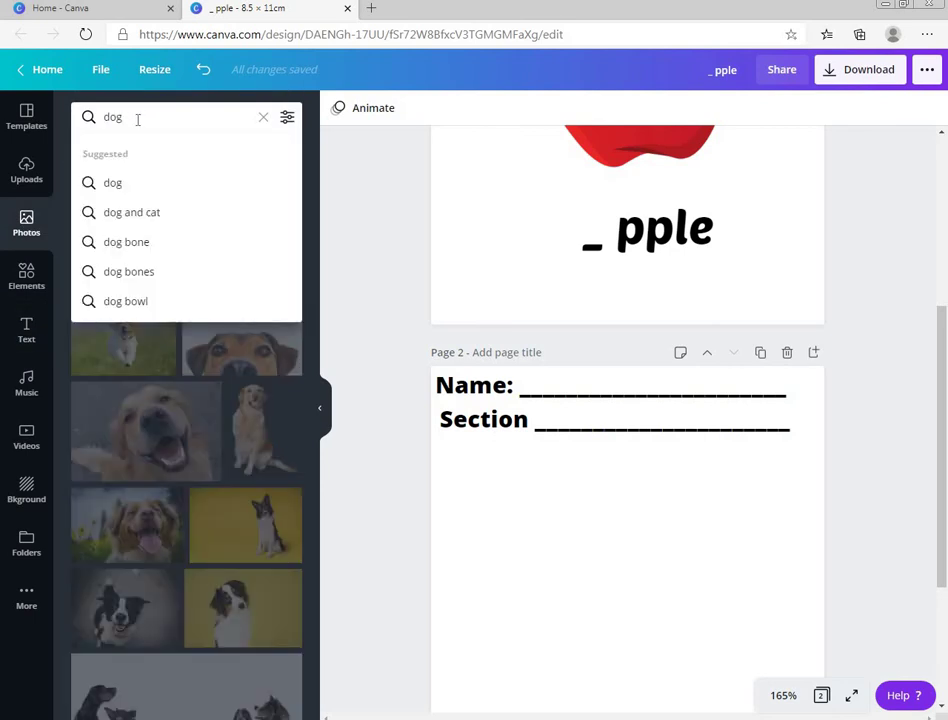
pyautogui.moveTo(138, 119); pyautogui.dragTo(103, 118)
pyautogui.write('ball')
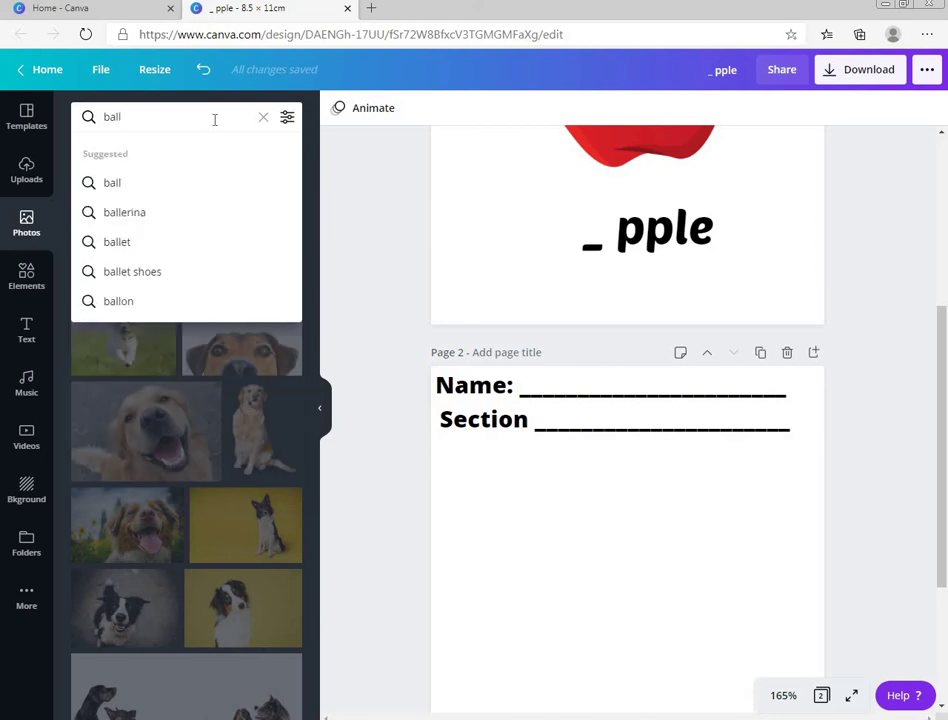
pyautogui.press('Return')
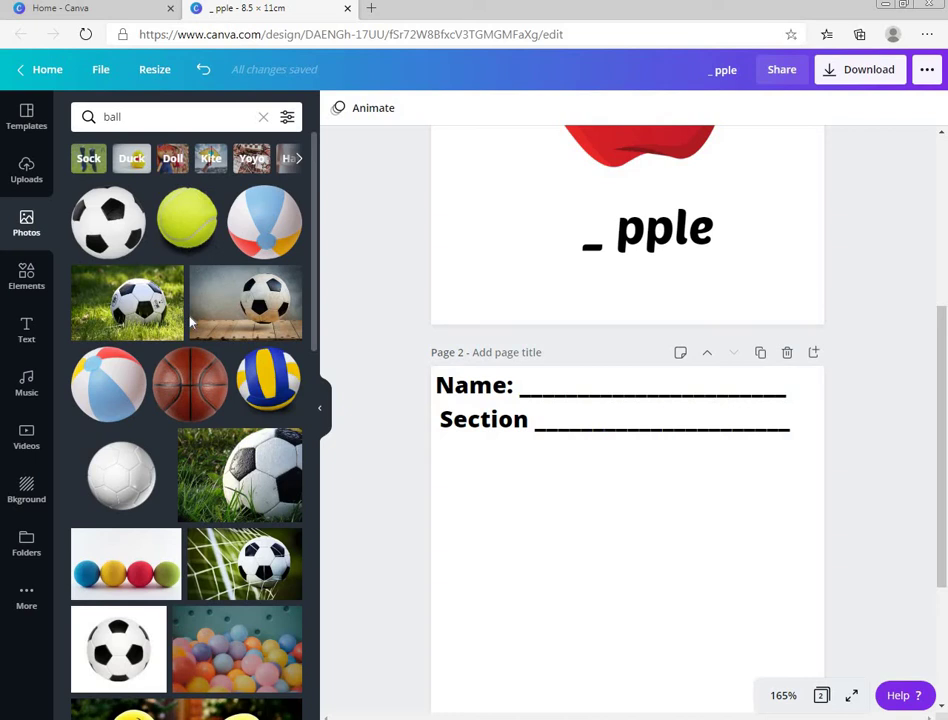
pyautogui.click(198, 378)
pyautogui.scroll(-3, 654, 434)
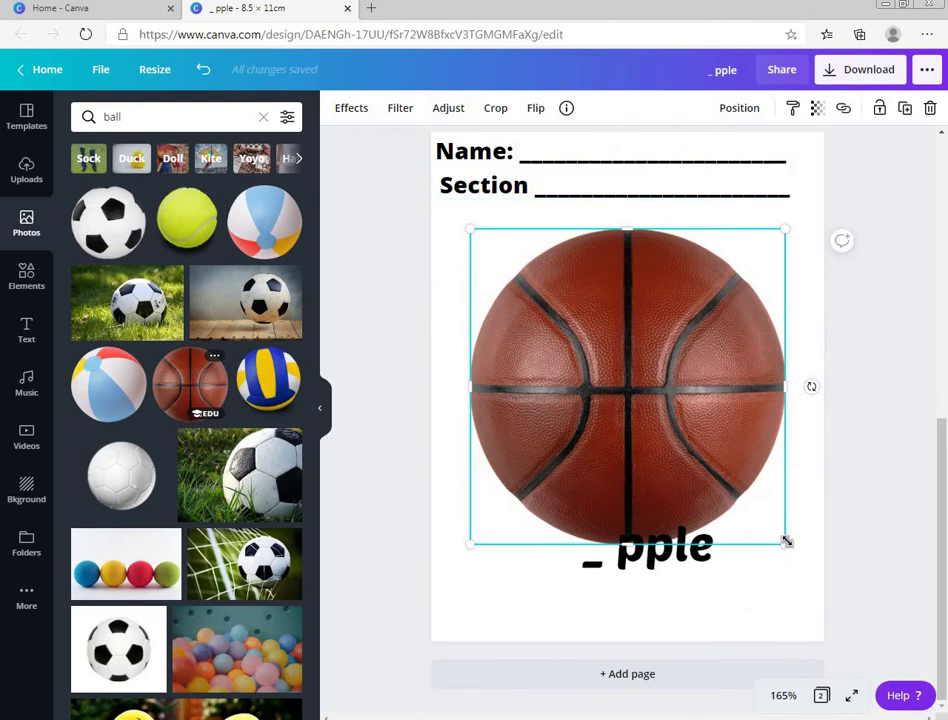
pyautogui.moveTo(787, 541); pyautogui.dragTo(705, 396)
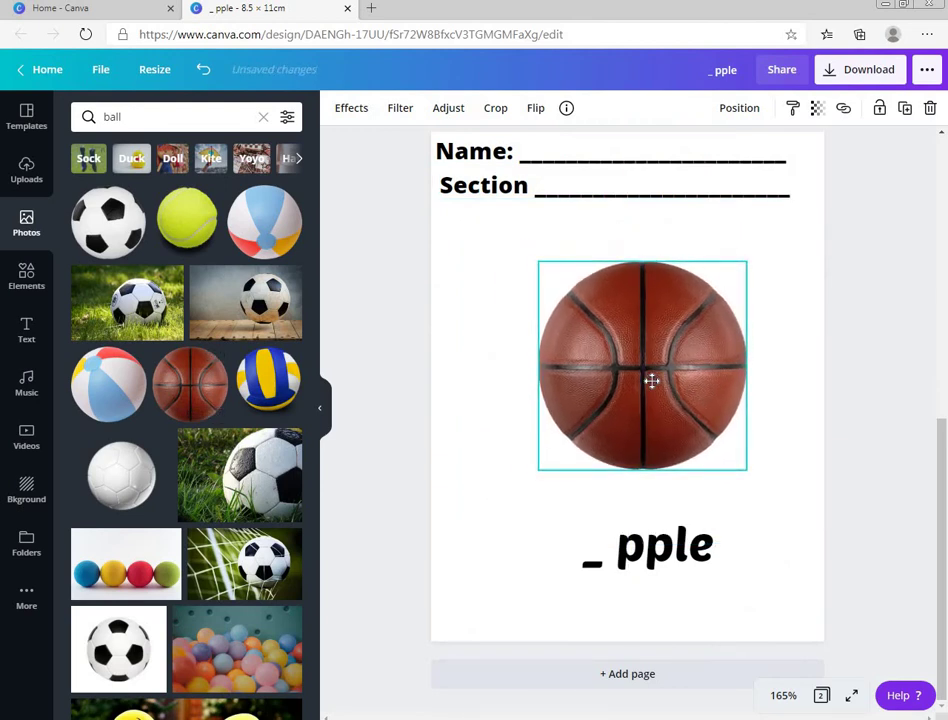
# Step: Replace "pple" with "all" in the word on page 2 so it reads "_ all"
pyautogui.click(710, 543)
pyautogui.moveTo(712, 543); pyautogui.dragTo(628, 541)
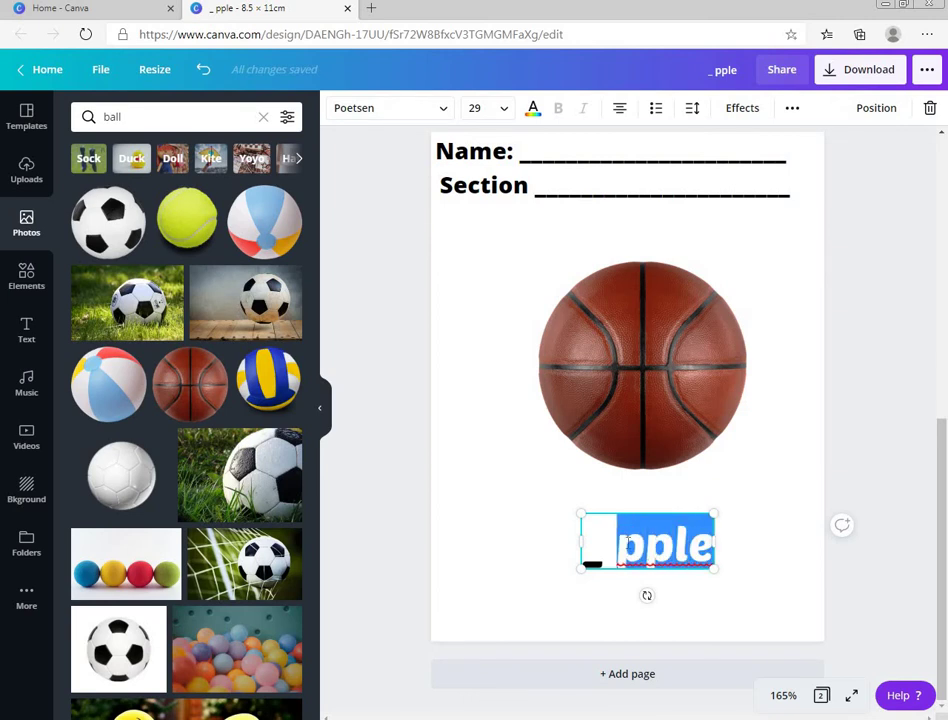
pyautogui.write('all')
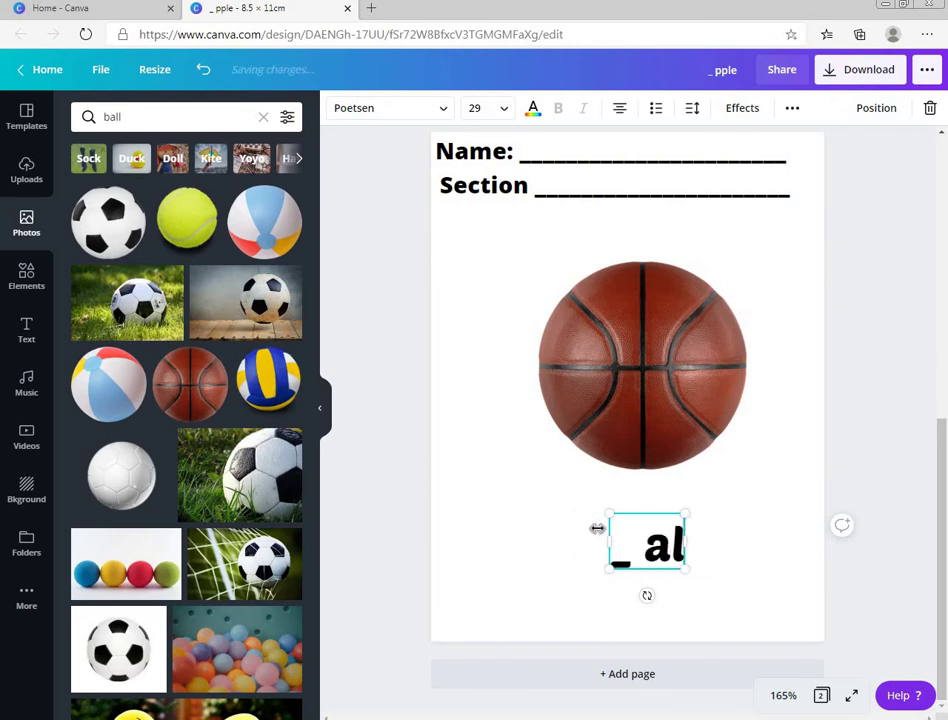
pyautogui.click(745, 497)
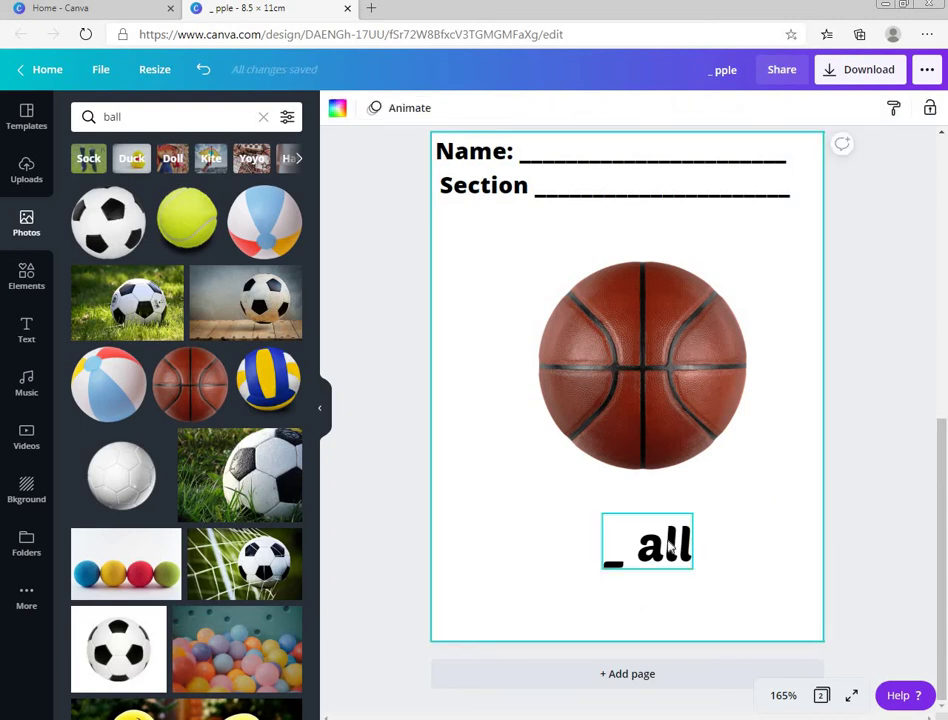
# Step: Shift the word "_ all" slightly down, then lower the basketball above it and nudge it left toward the page centre
pyautogui.moveTo(677, 543); pyautogui.dragTo(673, 548)
pyautogui.moveTo(672, 412); pyautogui.dragTo(673, 419)
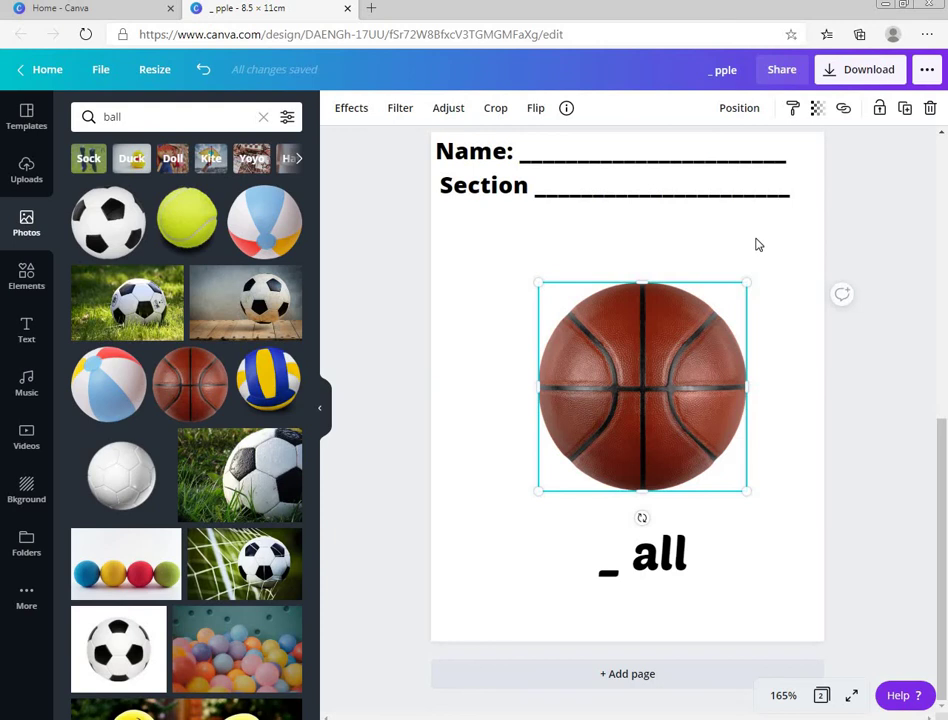
pyautogui.click(757, 244)
pyautogui.scroll(1, 707, 260)
pyautogui.scroll(-1, 815, 296)
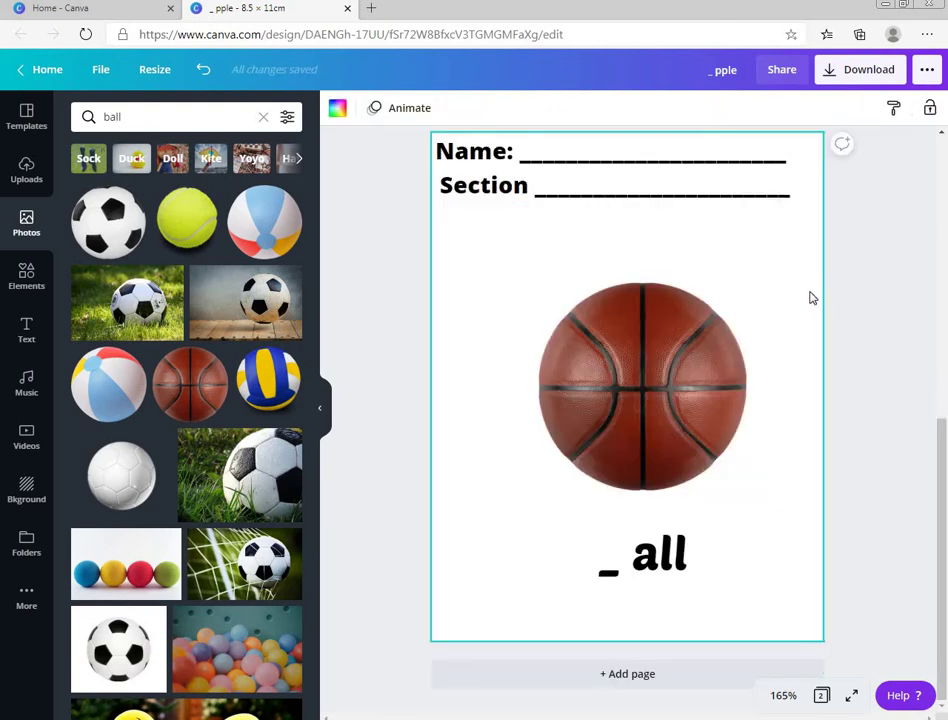
pyautogui.click(652, 372)
pyautogui.moveTo(652, 372); pyautogui.dragTo(644, 372)
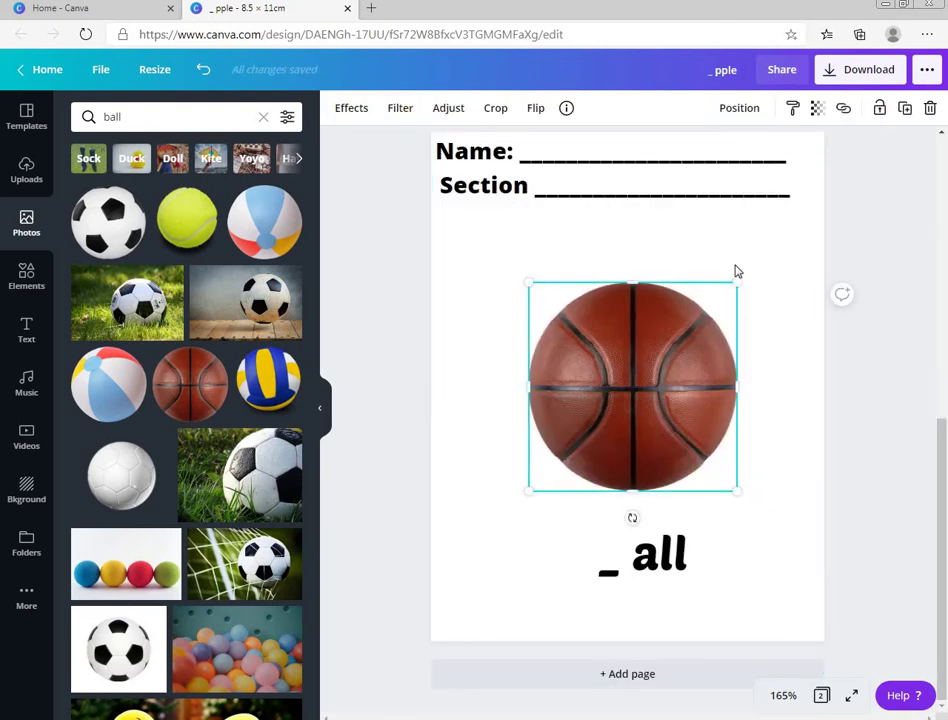
# Step: Move the "Section" and "Name:" lines on page 1 slightly down, leaving a wider gap between them
pyautogui.scroll(5, 735, 271)
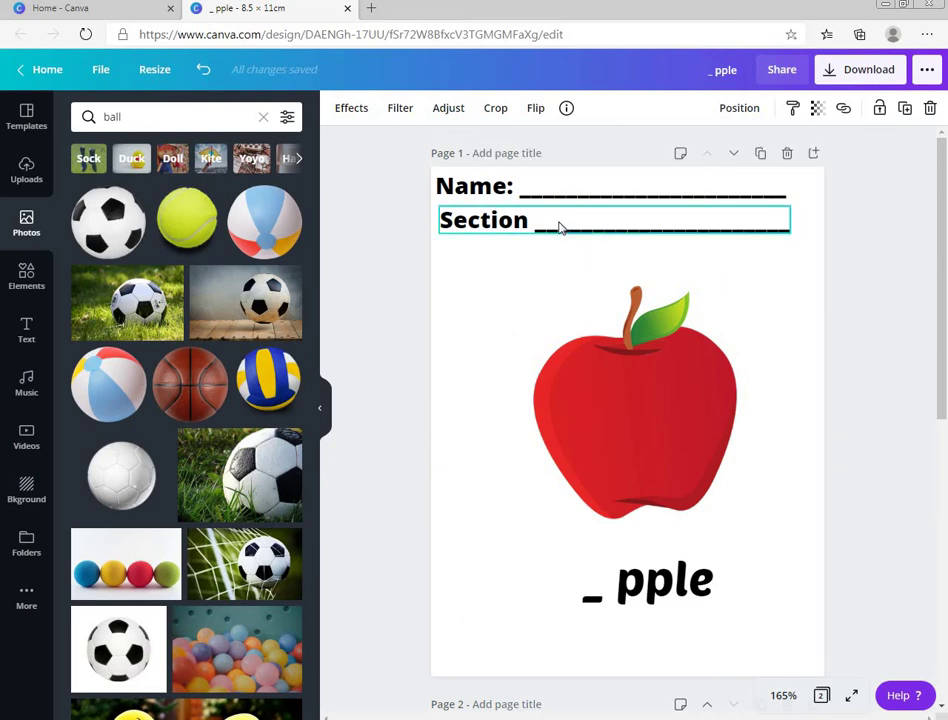
pyautogui.moveTo(561, 224); pyautogui.dragTo(563, 237)
pyautogui.click(585, 193)
pyautogui.moveTo(585, 193); pyautogui.dragTo(585, 200)
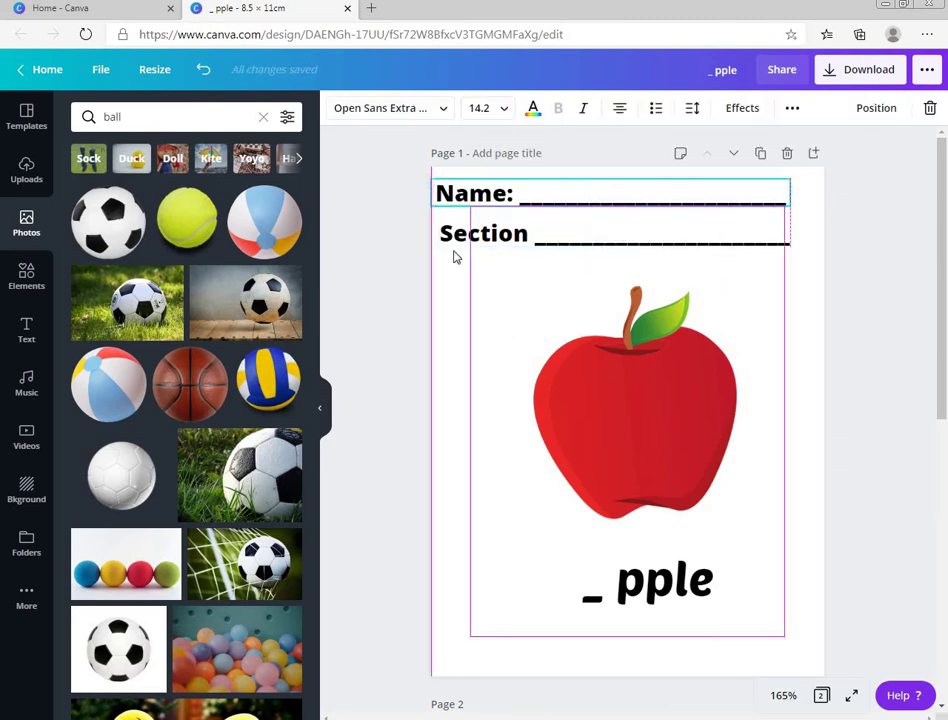
# Step: Browse the design elements and add a square shape to page 1
pyautogui.click(27, 275)
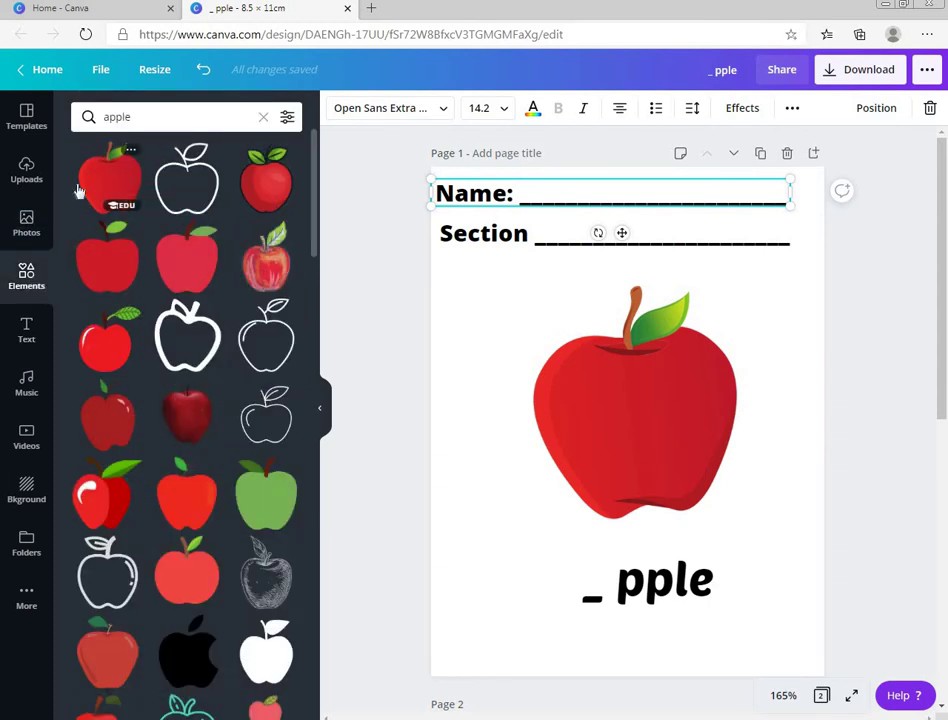
pyautogui.click(26, 275)
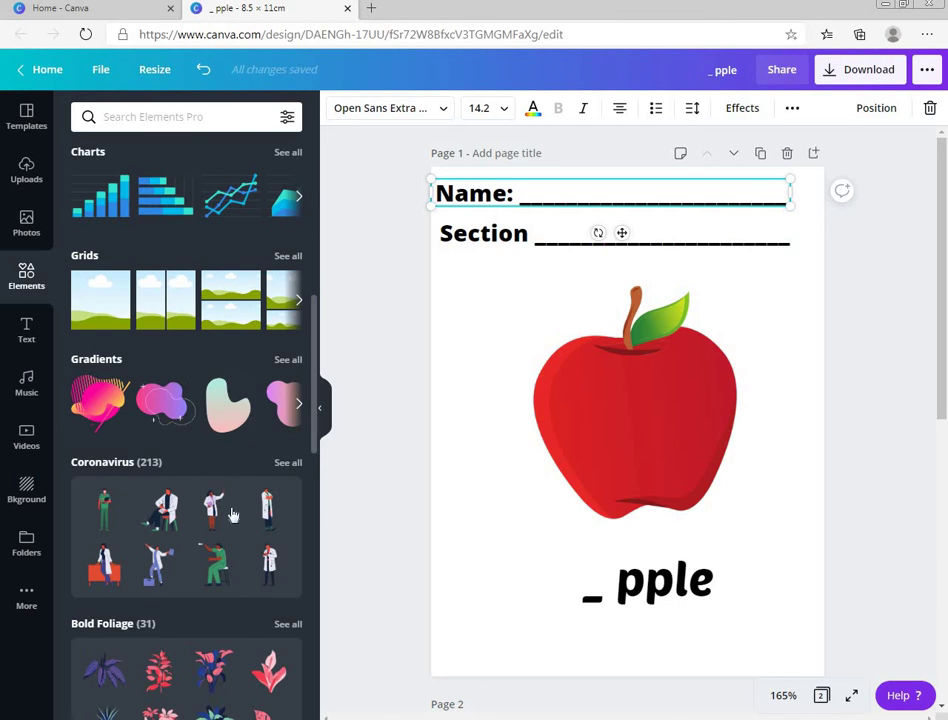
pyautogui.scroll(2, 169, 487)
pyautogui.scroll(-3, 169, 487)
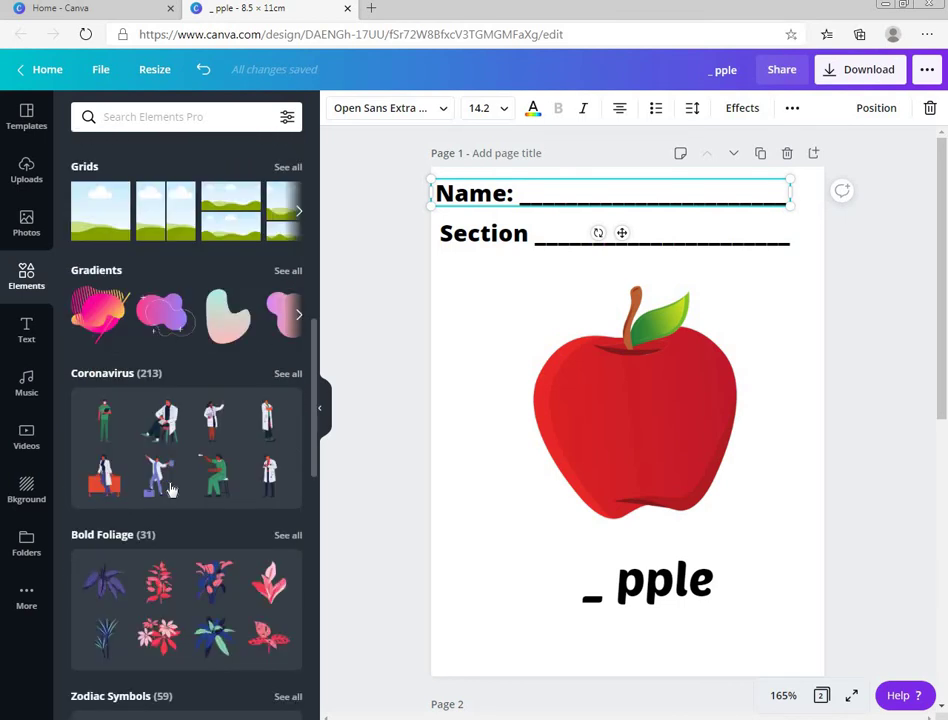
pyautogui.scroll(6, 169, 485)
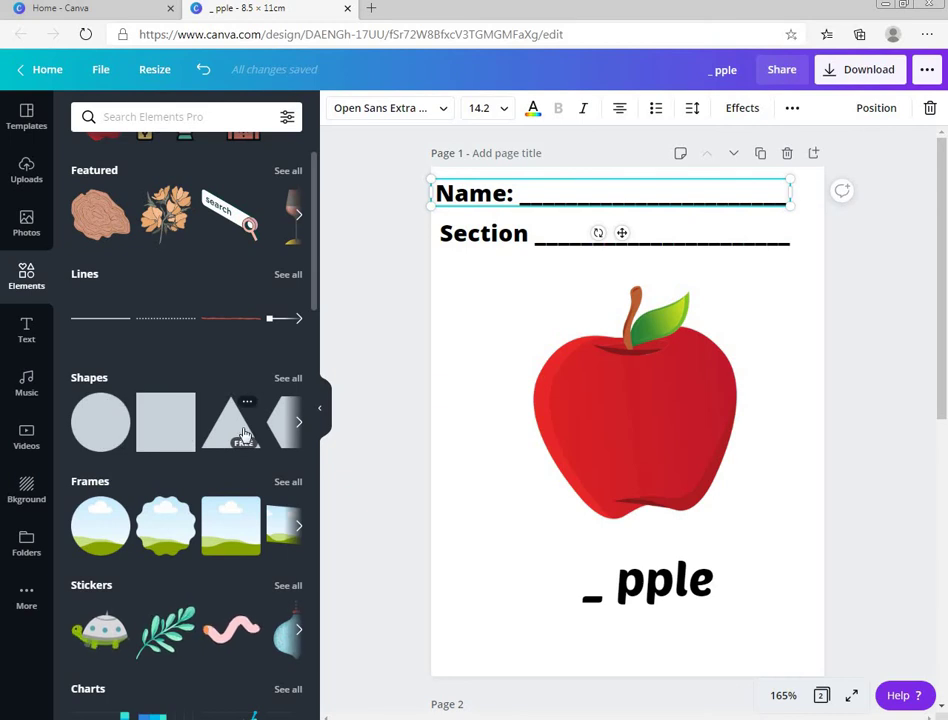
pyautogui.click(169, 423)
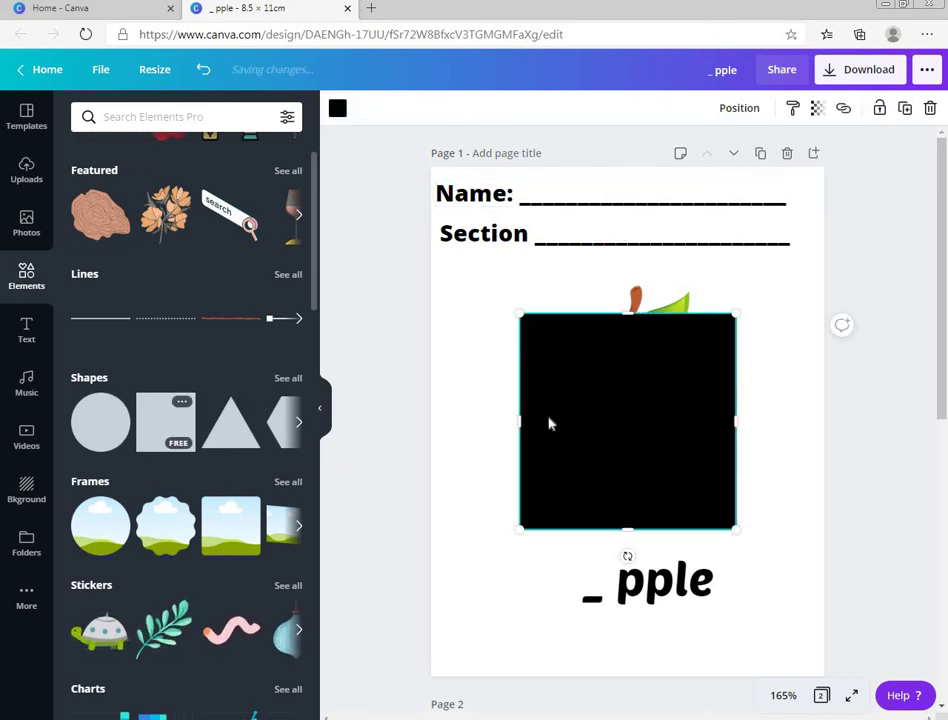
# Step: Flatten the black square into a thin bar and stretch it across the full width of page 1's bottom edge
pyautogui.moveTo(626, 315); pyautogui.dragTo(620, 482)
pyautogui.moveTo(564, 516); pyautogui.dragTo(508, 645)
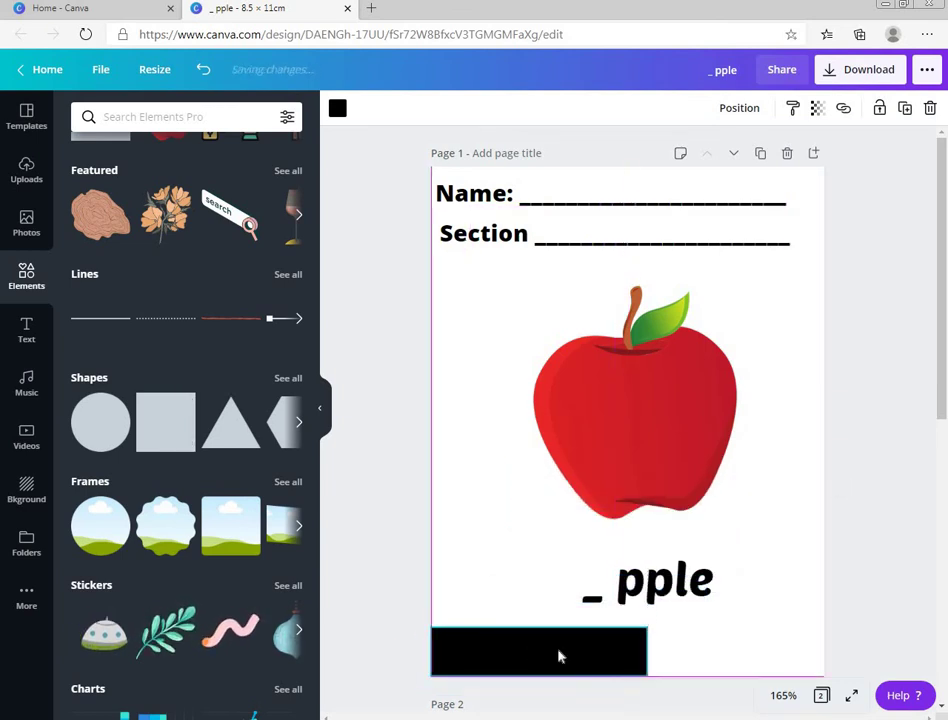
pyautogui.moveTo(640, 632); pyautogui.dragTo(822, 666)
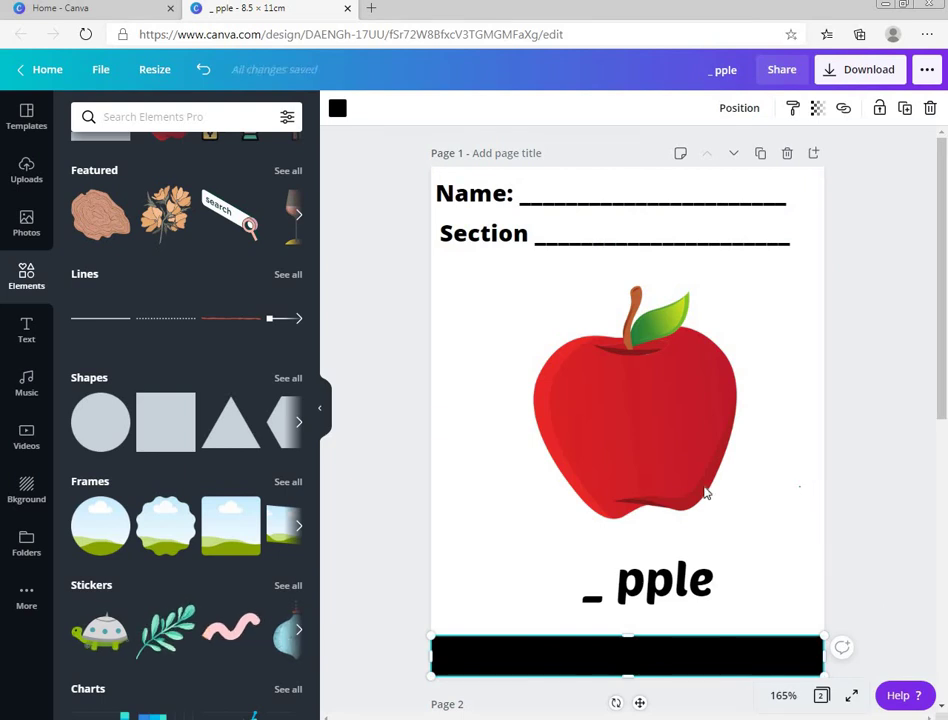
# Step: Nudge the apple picture on page 1 slightly to the right
pyautogui.click(451, 542)
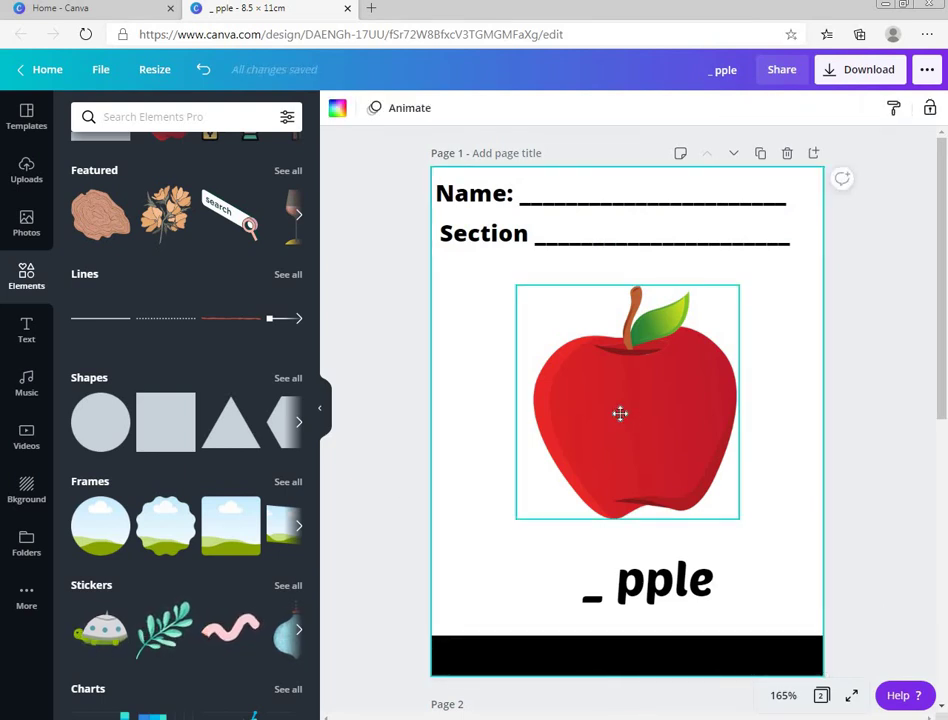
pyautogui.moveTo(620, 413)
pyautogui.mouseDown()
pyautogui.moveTo(635, 408)
pyautogui.moveTo(616, 417)
pyautogui.mouseUp()
pyautogui.click(478, 397)
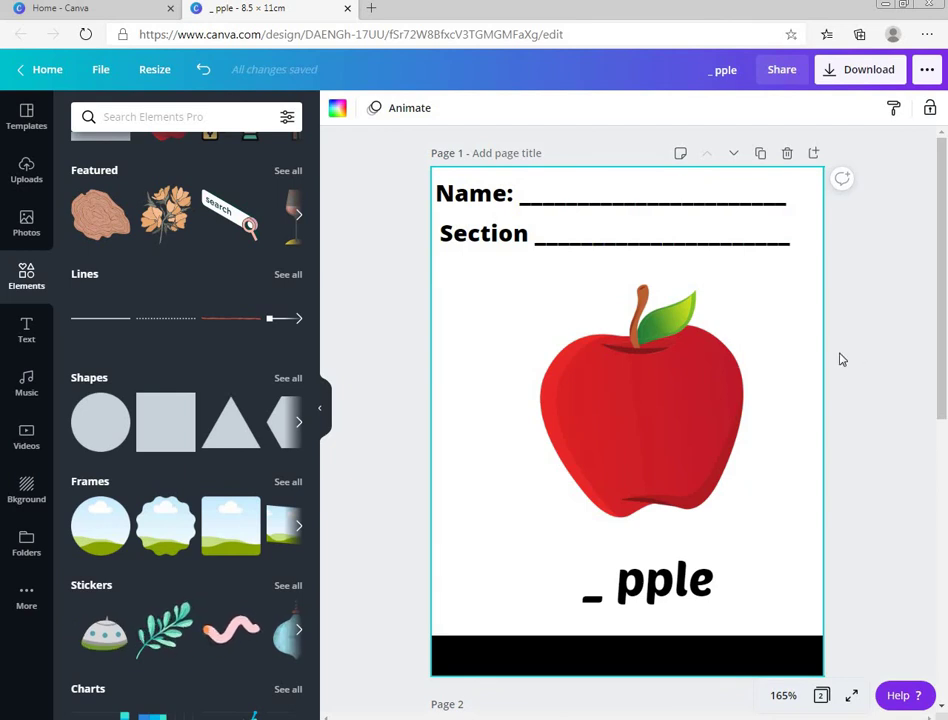
# Step: Save the design and choose PDF Standard as the download file type for all pages
pyautogui.click(103, 76)
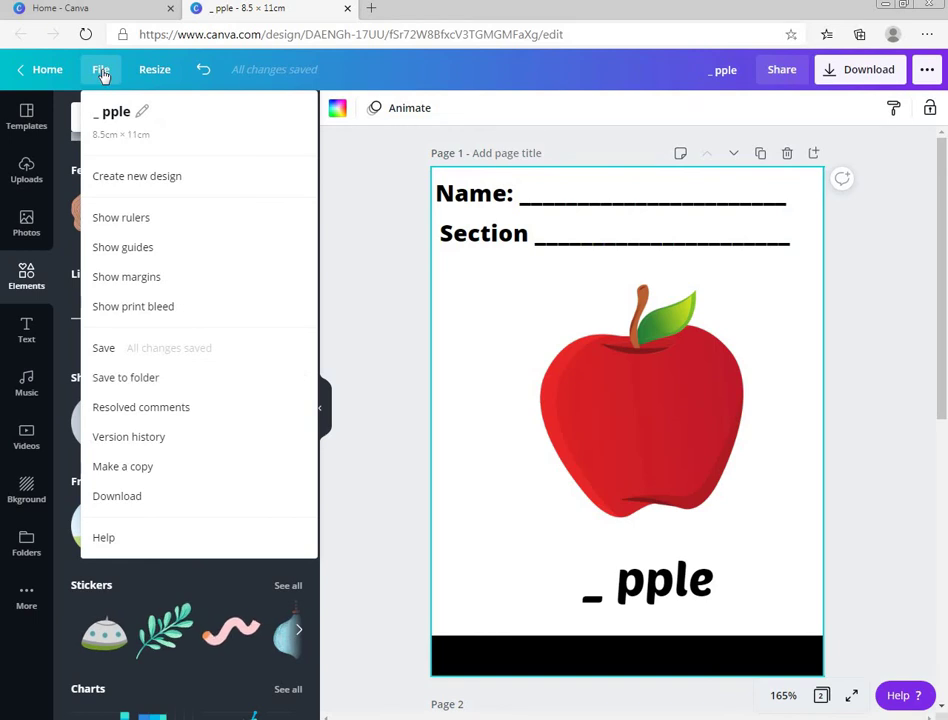
pyautogui.click(107, 354)
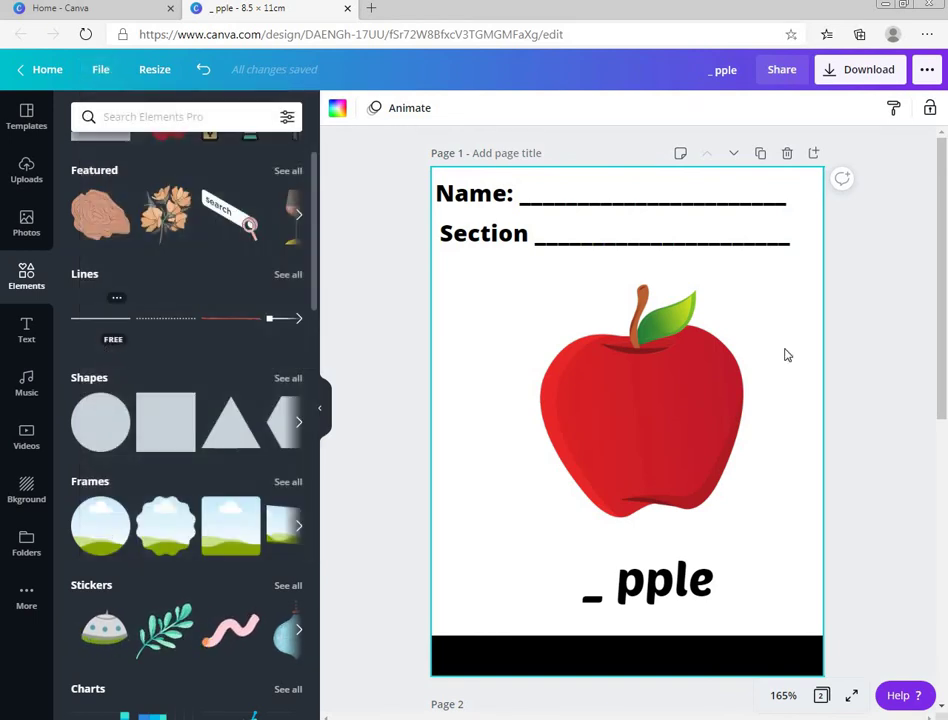
pyautogui.click(890, 72)
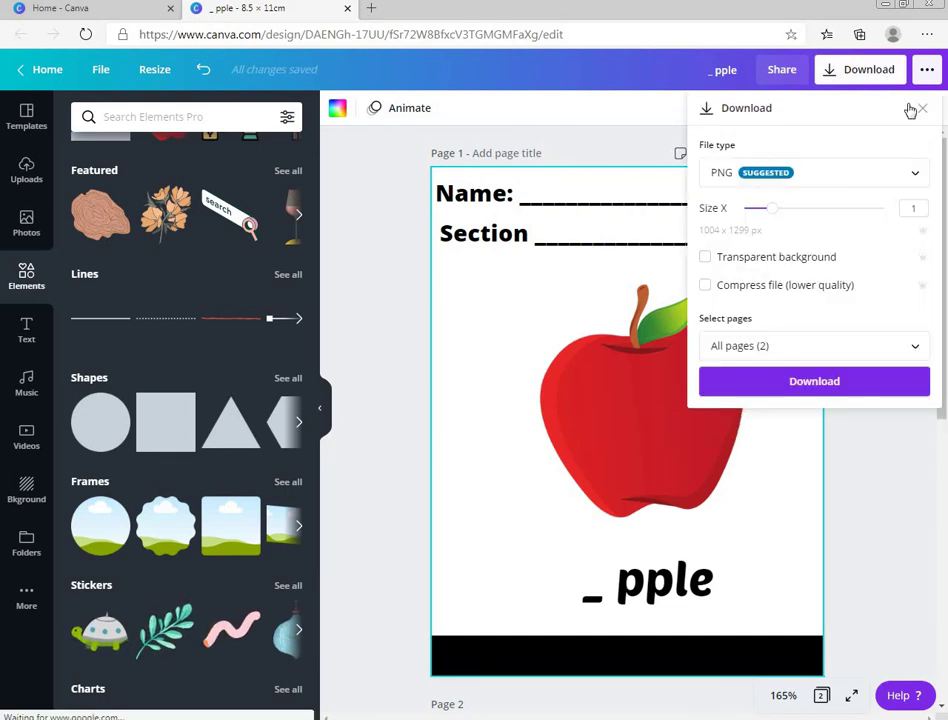
pyautogui.click(914, 177)
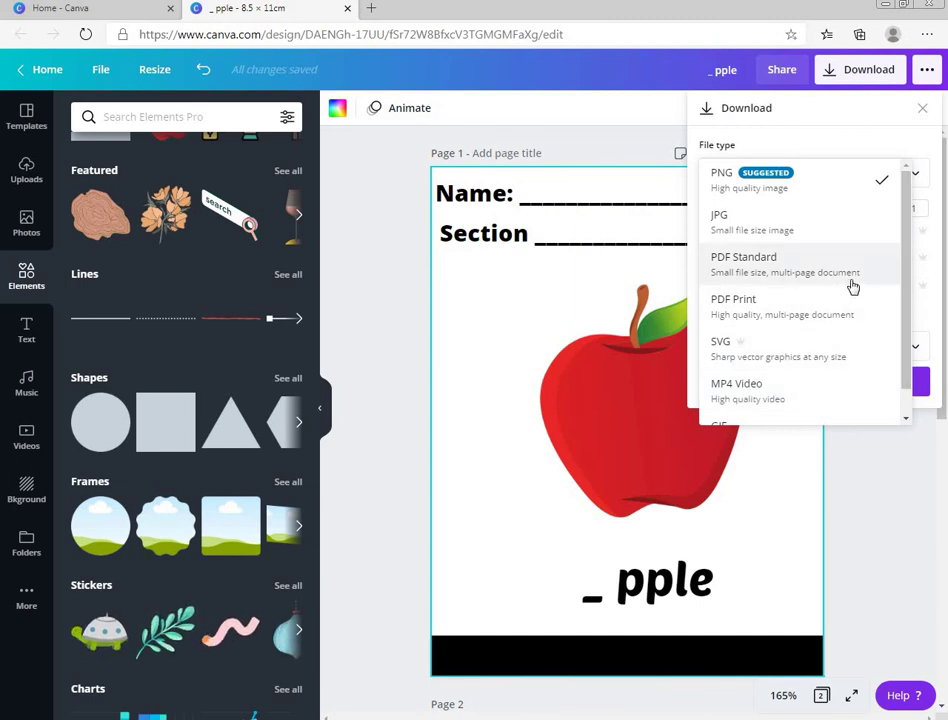
pyautogui.click(764, 270)
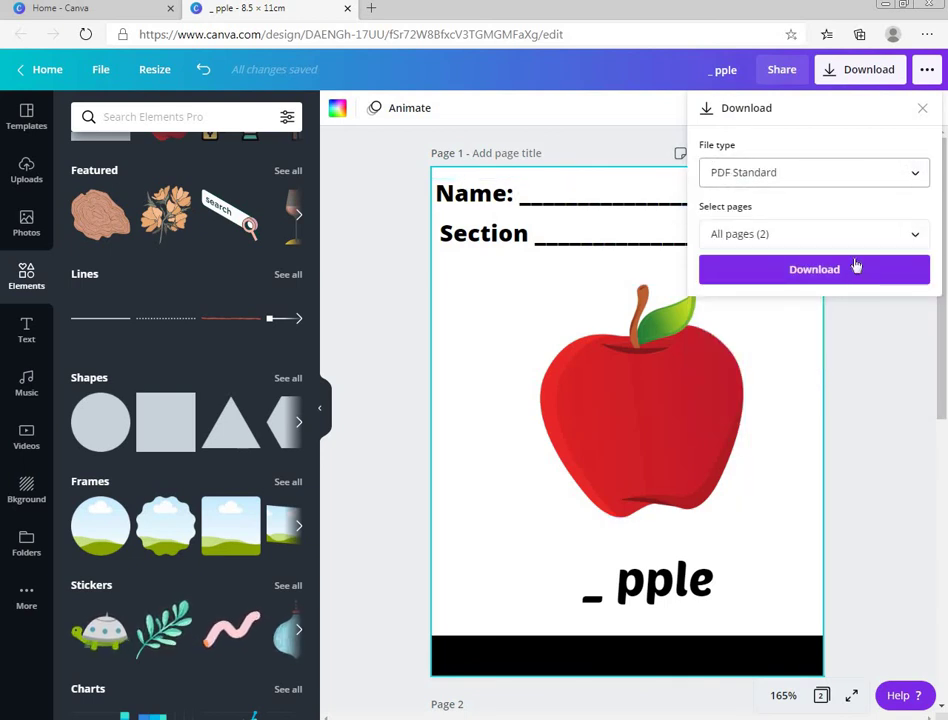
# Step: Rename the design as "sample printable worksheet"
pyautogui.click(726, 70)
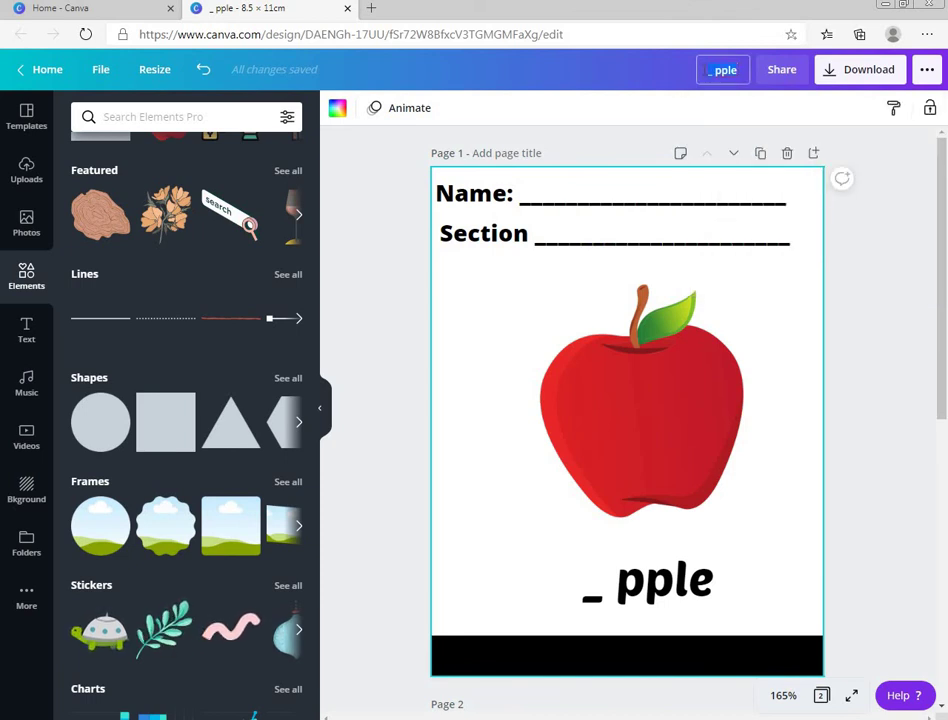
pyautogui.write('wo')
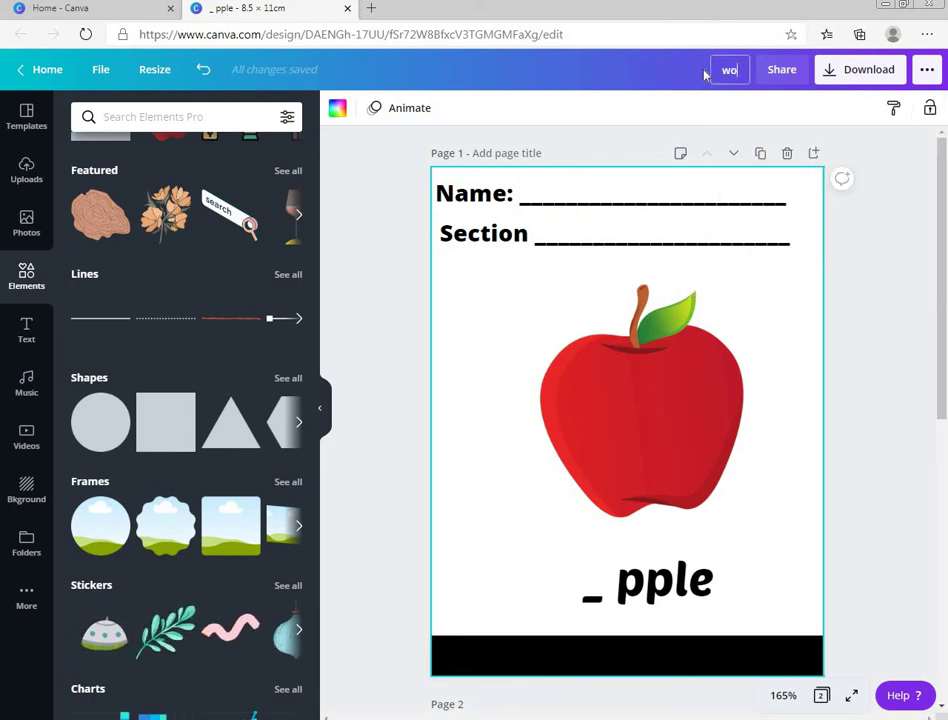
pyautogui.press('BackSpace')
pyautogui.press('BackSpace')
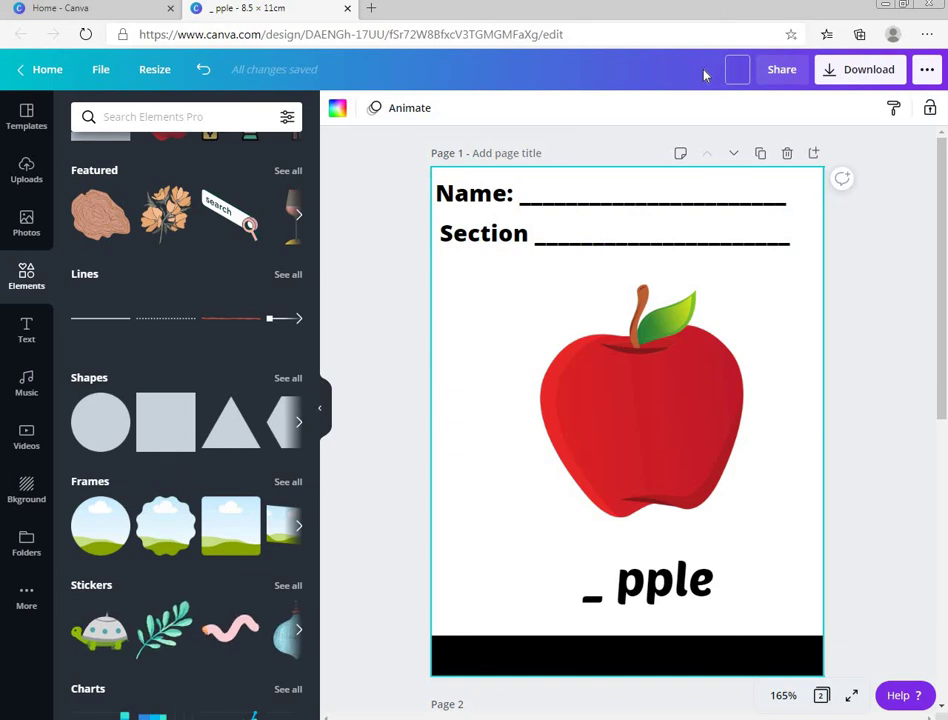
pyautogui.write('sample')
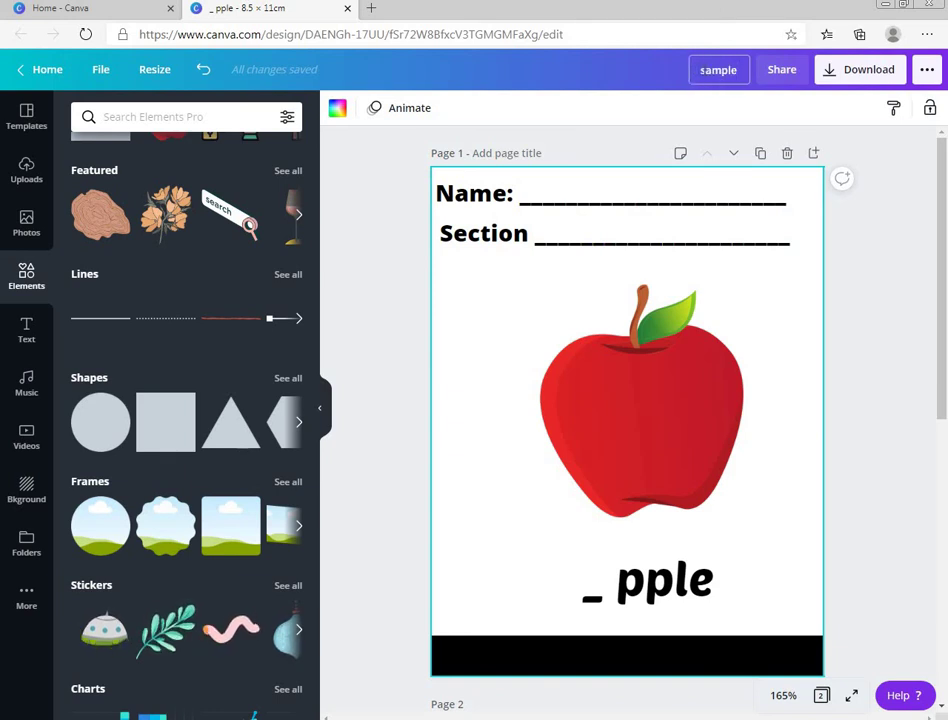
pyautogui.write(' printa')
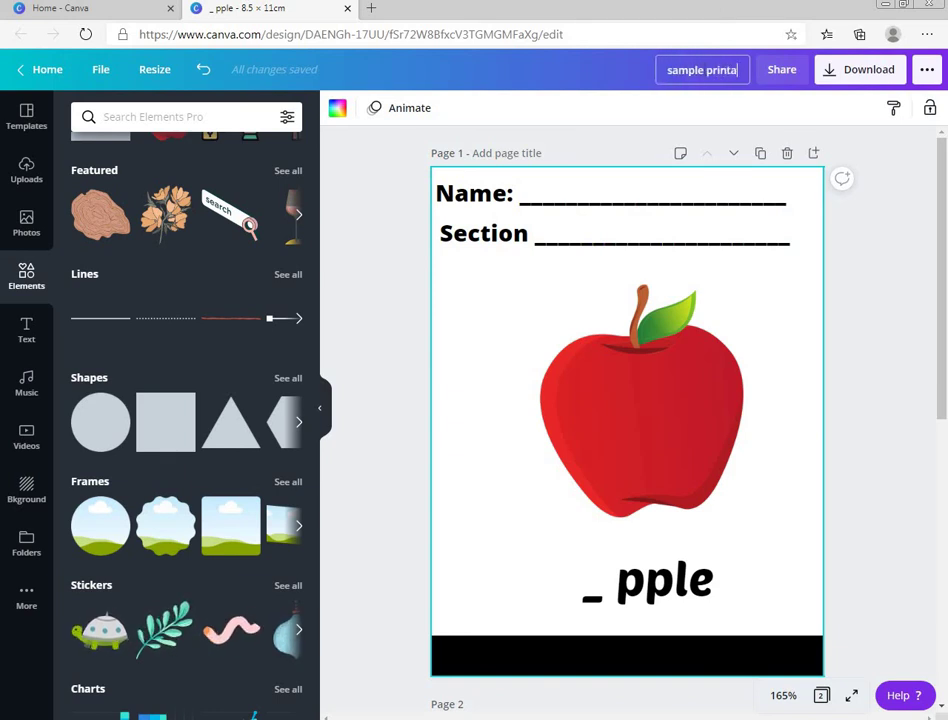
pyautogui.write('ble work')
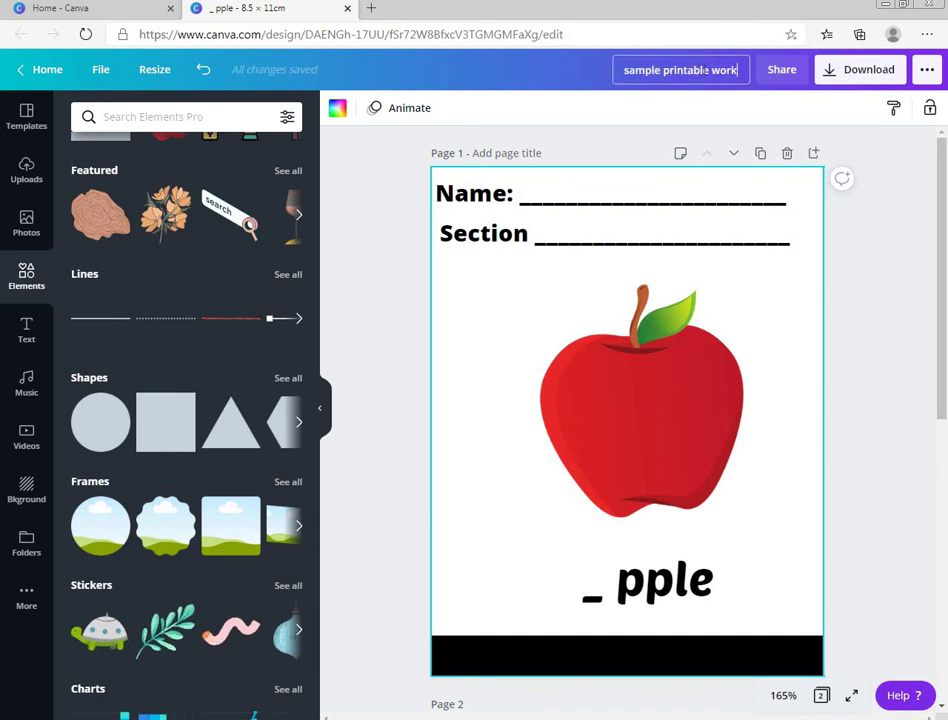
pyautogui.write('sheet')
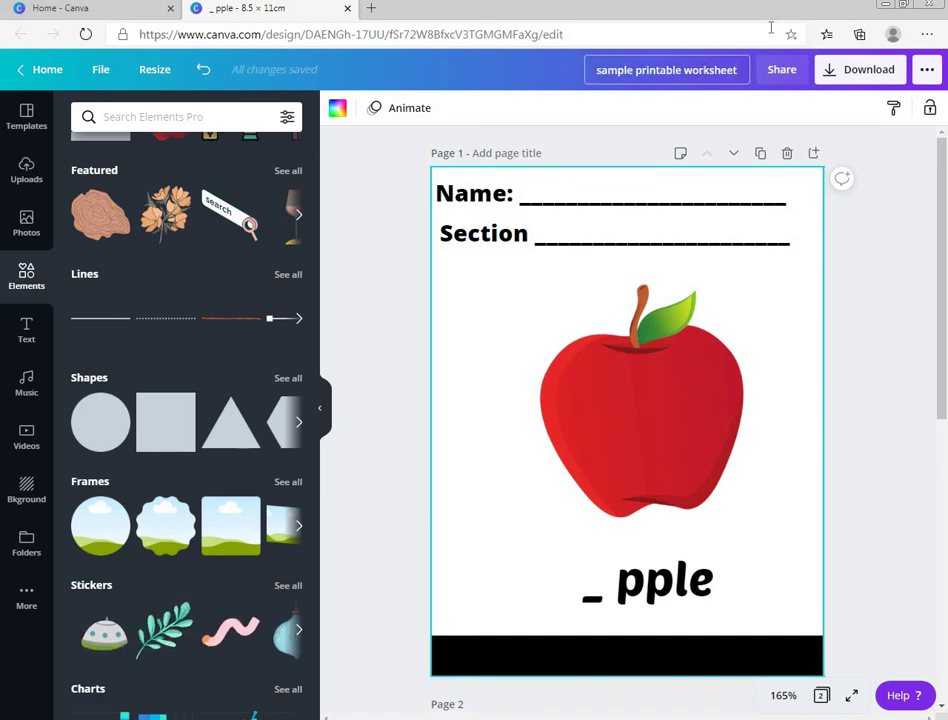
# Step: Download all pages of the design as a PDF Standard file and dismiss the saved-design message
pyautogui.click(890, 76)
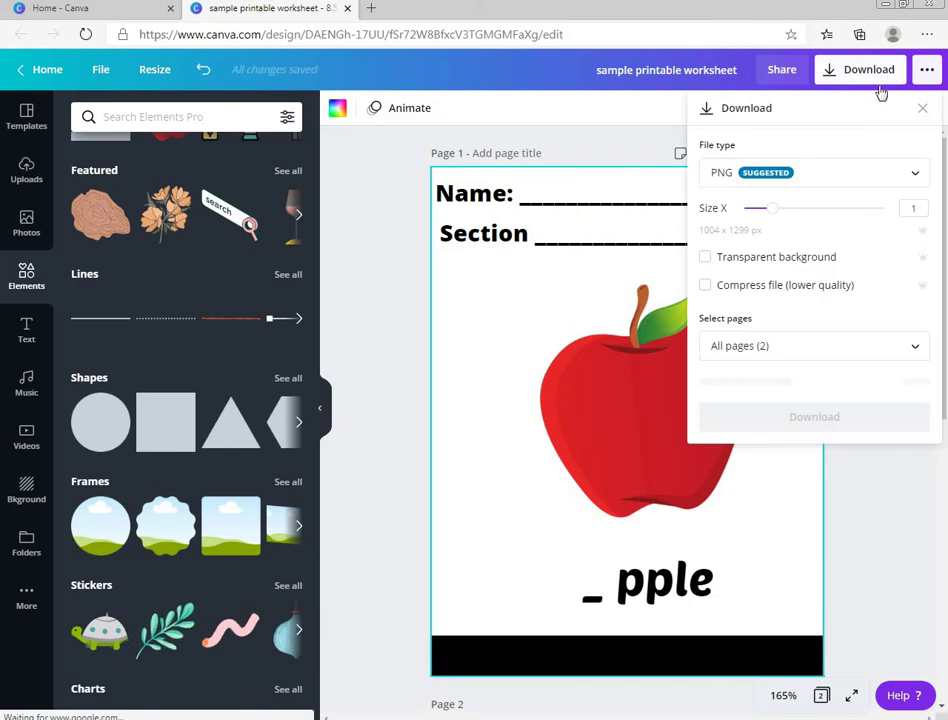
pyautogui.click(916, 178)
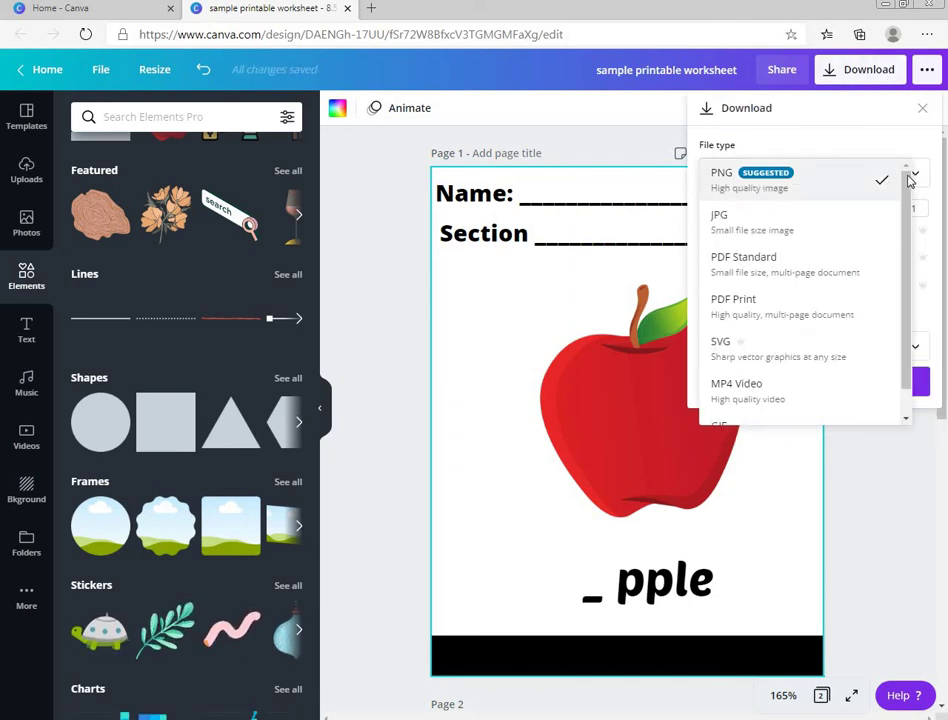
pyautogui.click(760, 264)
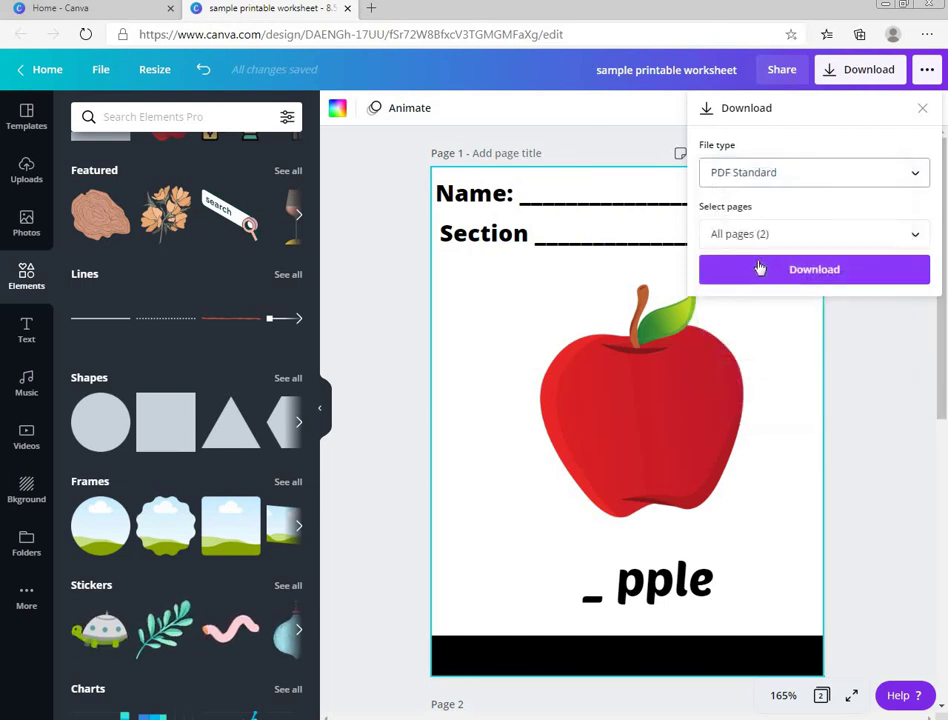
pyautogui.click(835, 270)
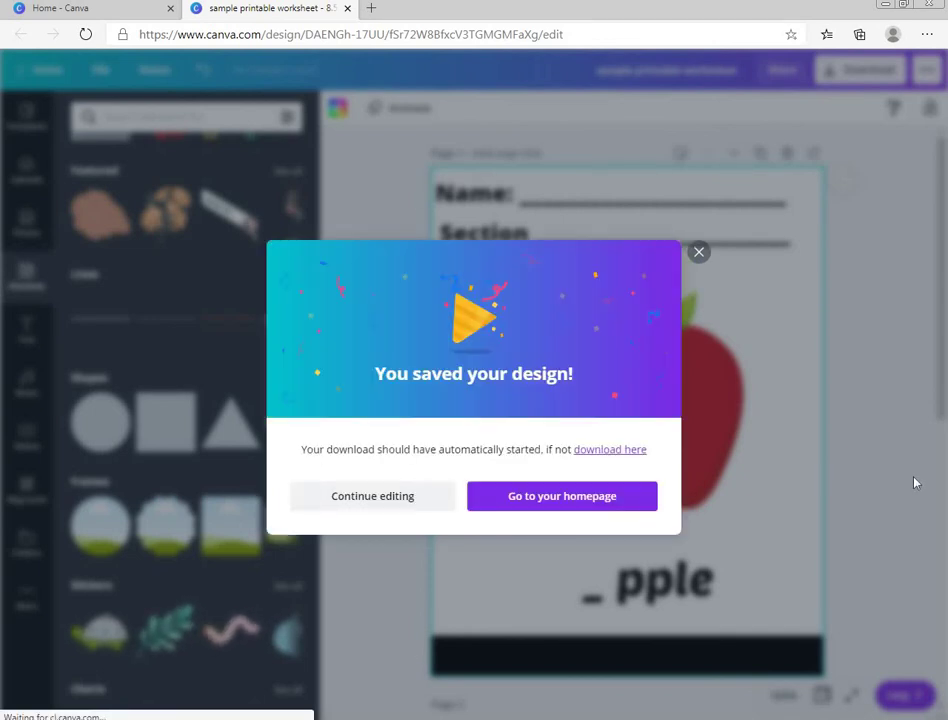
pyautogui.click(699, 253)
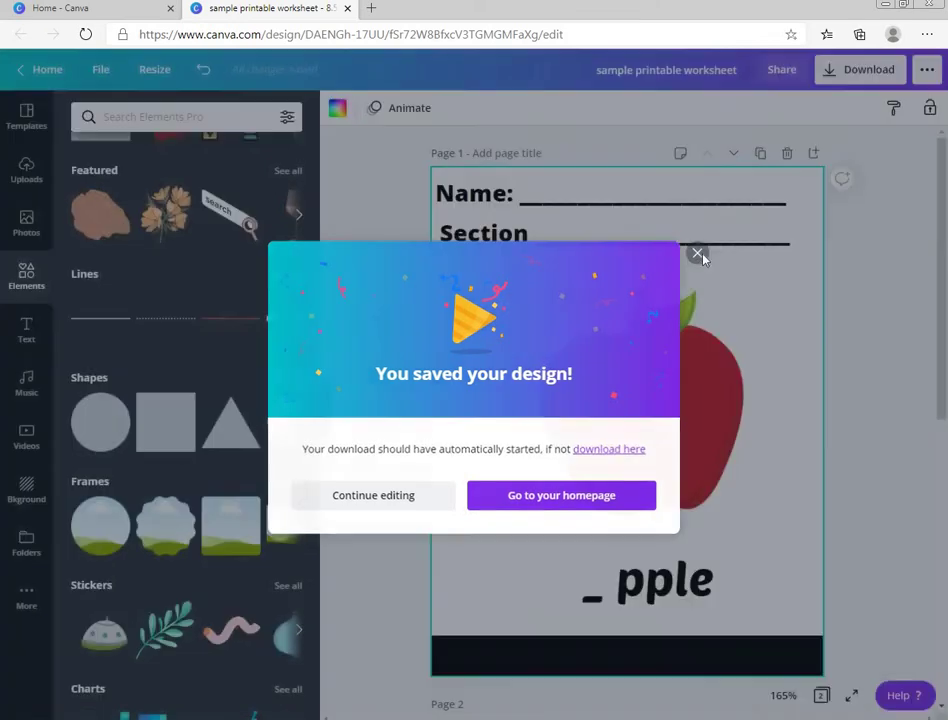
# Step: Minimize the browser and open the Downloads folder in a maximized Windows Explorer window
pyautogui.click(884, 7)
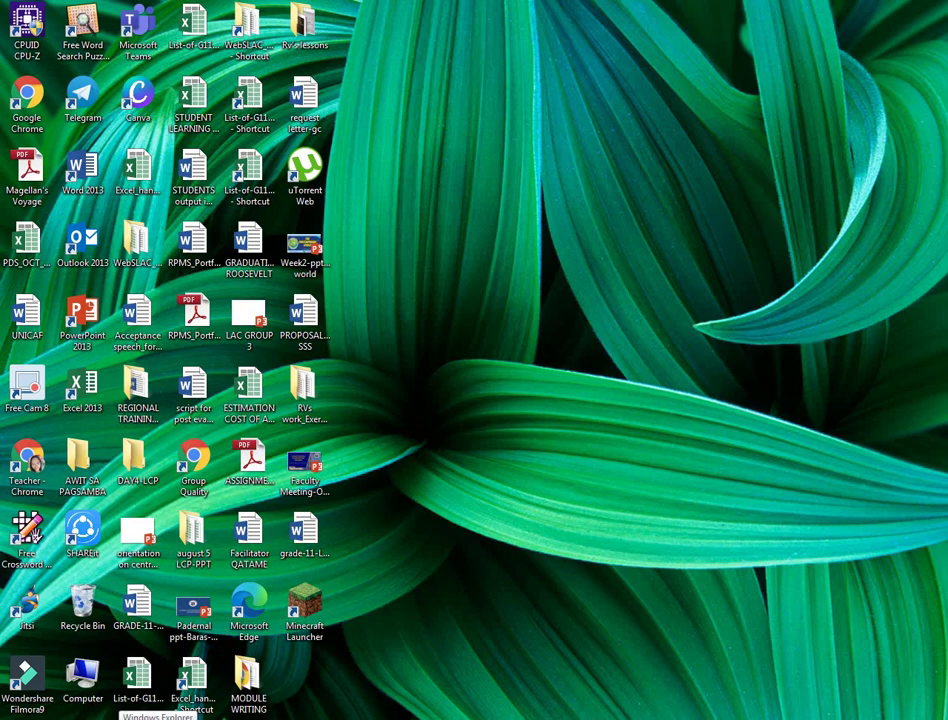
pyautogui.click(155, 718)
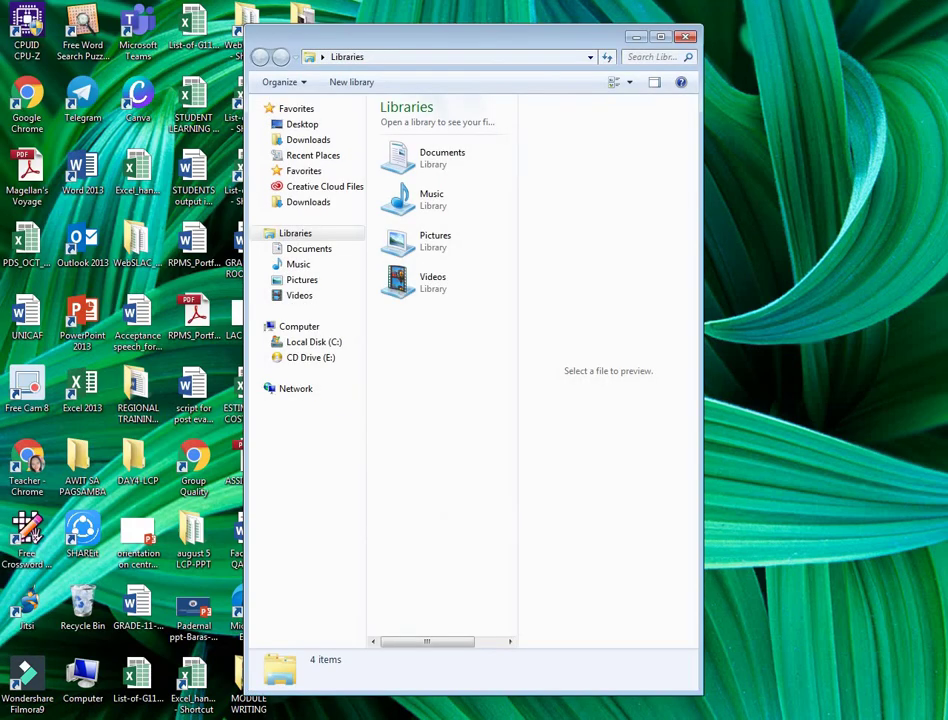
pyautogui.click(661, 38)
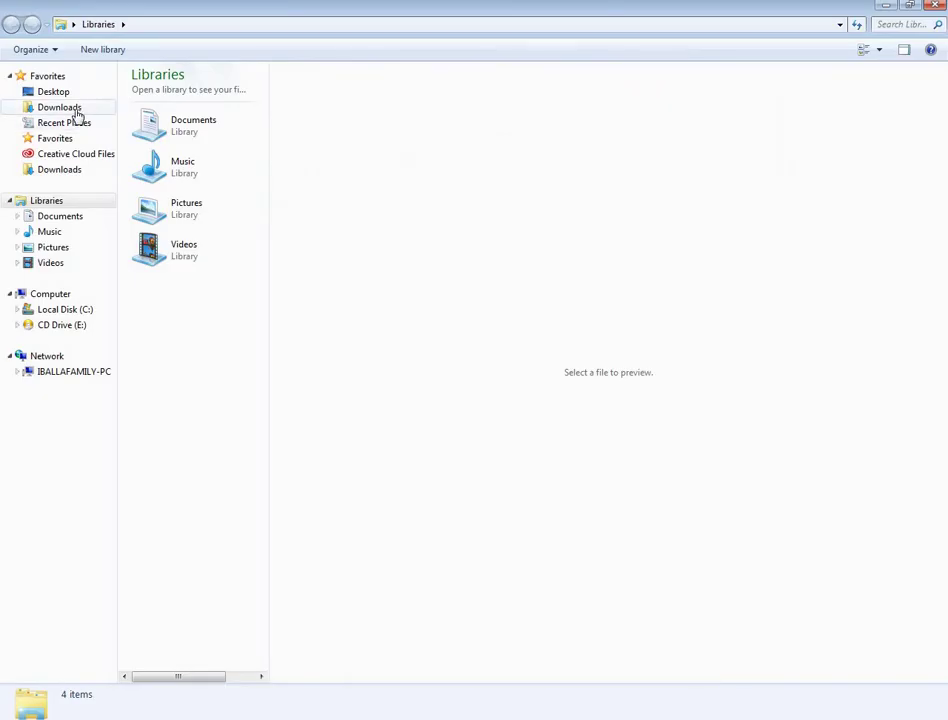
pyautogui.click(76, 112)
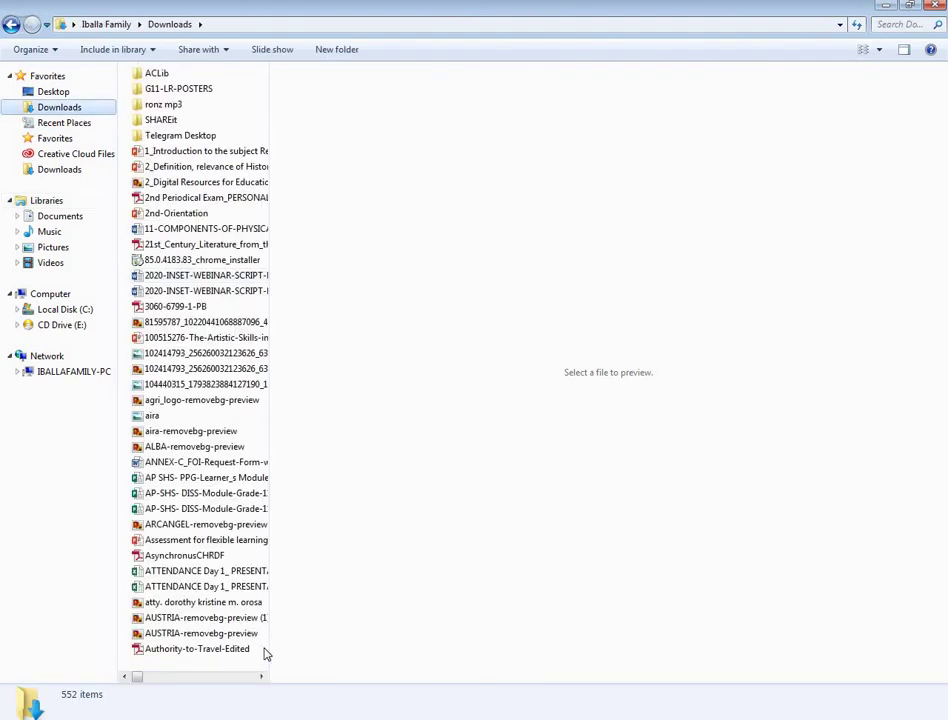
# Step: Find the "sample printable worksheet" PDF in the Downloads folder and open it with Adobe Reader XI
pyautogui.moveTo(262, 678); pyautogui.dragTo(262, 683)
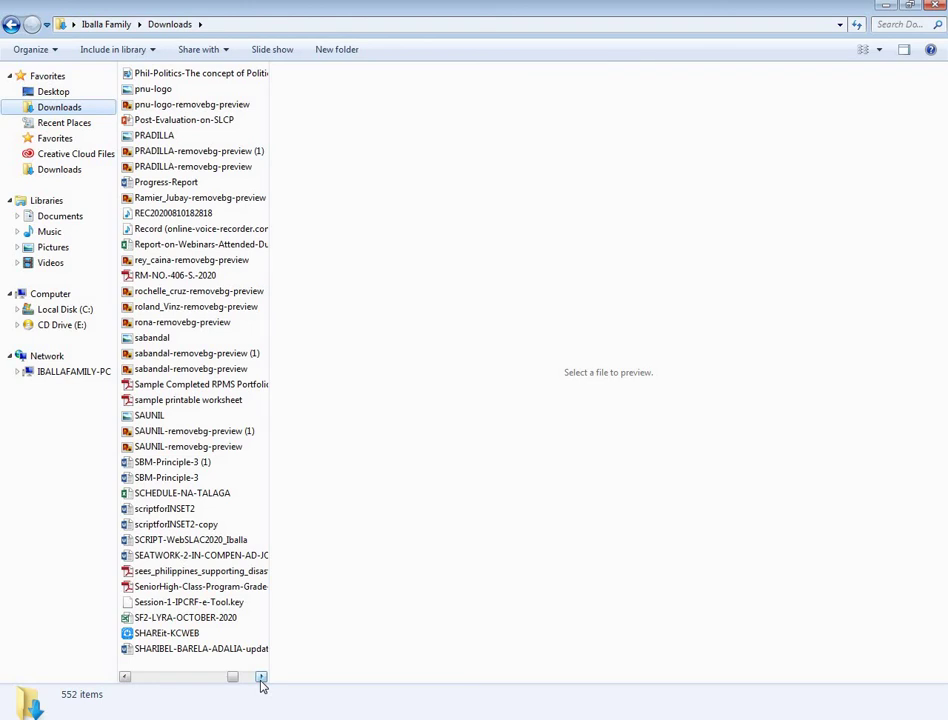
pyautogui.moveTo(262, 683); pyautogui.dragTo(262, 683)
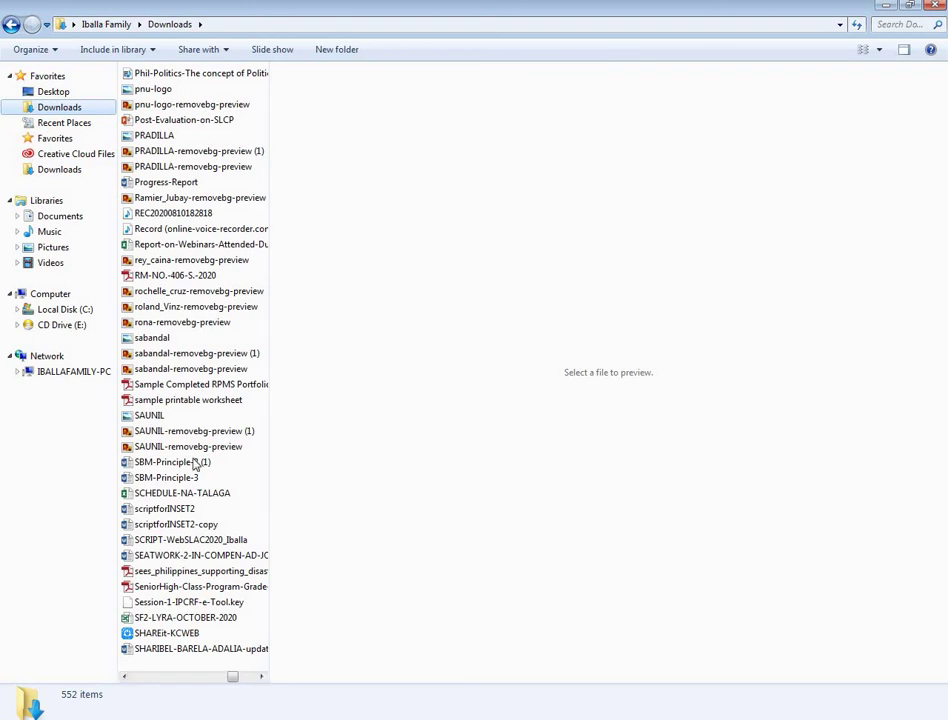
pyautogui.click(180, 400)
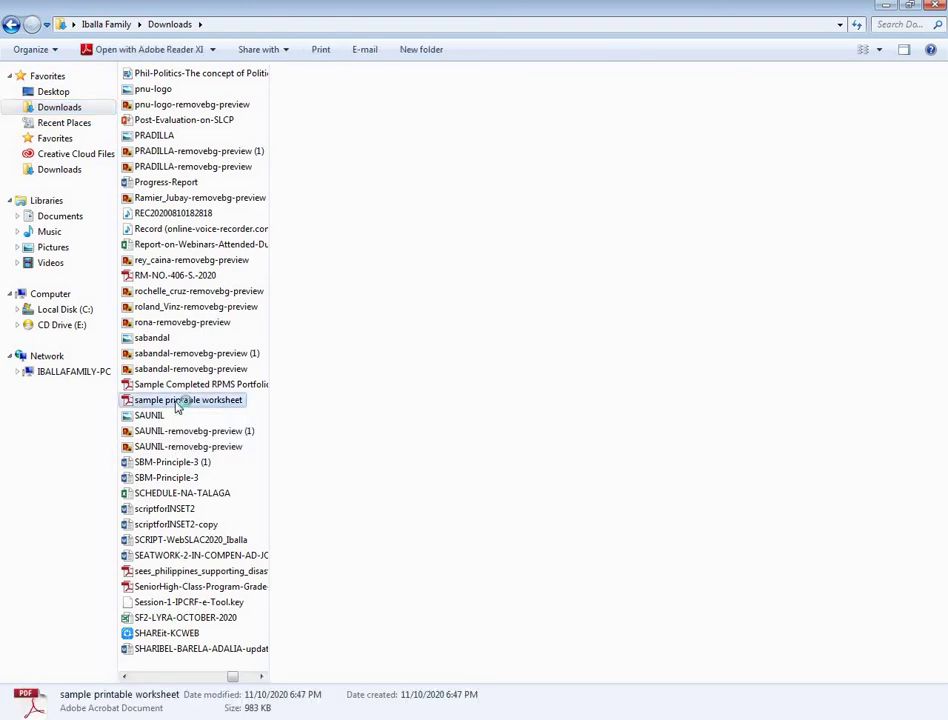
pyautogui.rightClick(176, 399)
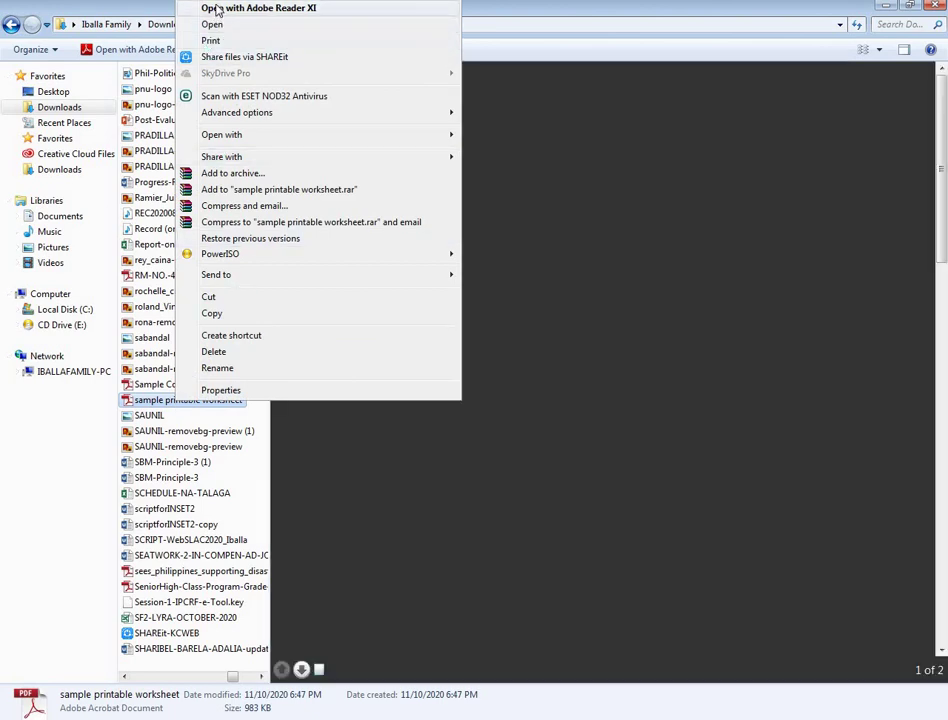
pyautogui.click(275, 9)
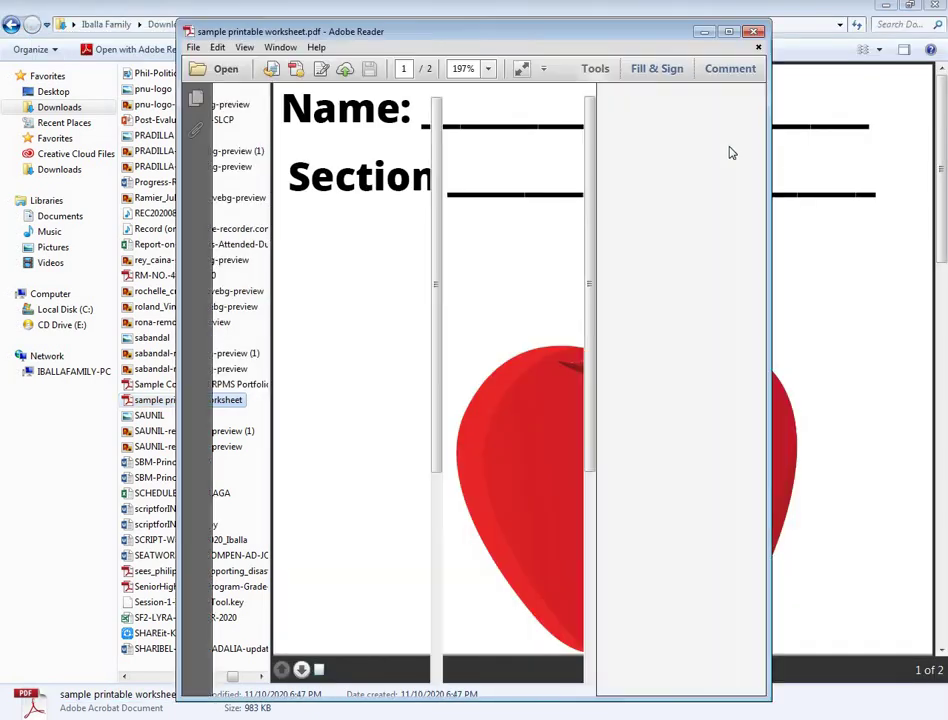
# Step: Minimize the folder window, maximize the PDF reader and set its zoom to 75% to view both worksheet pages
pyautogui.click(886, 7)
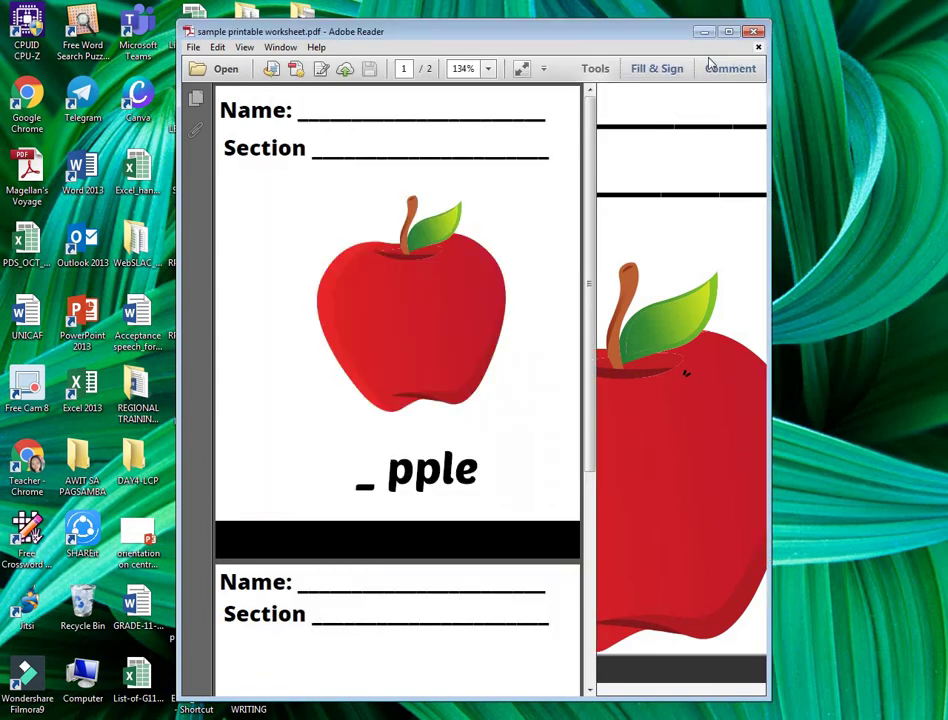
pyautogui.click(729, 33)
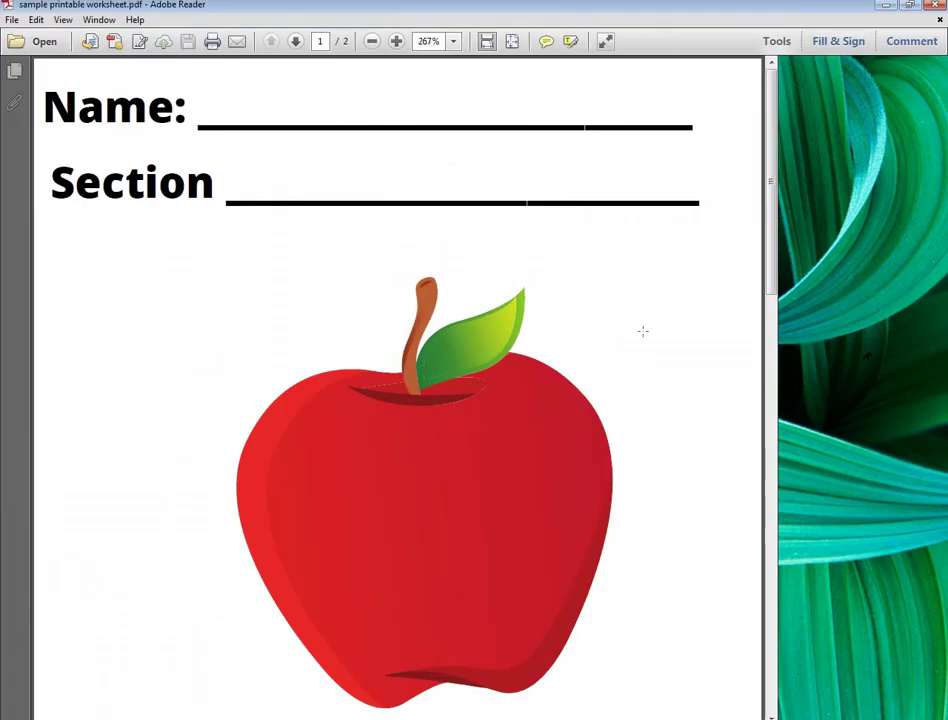
pyautogui.click(453, 41)
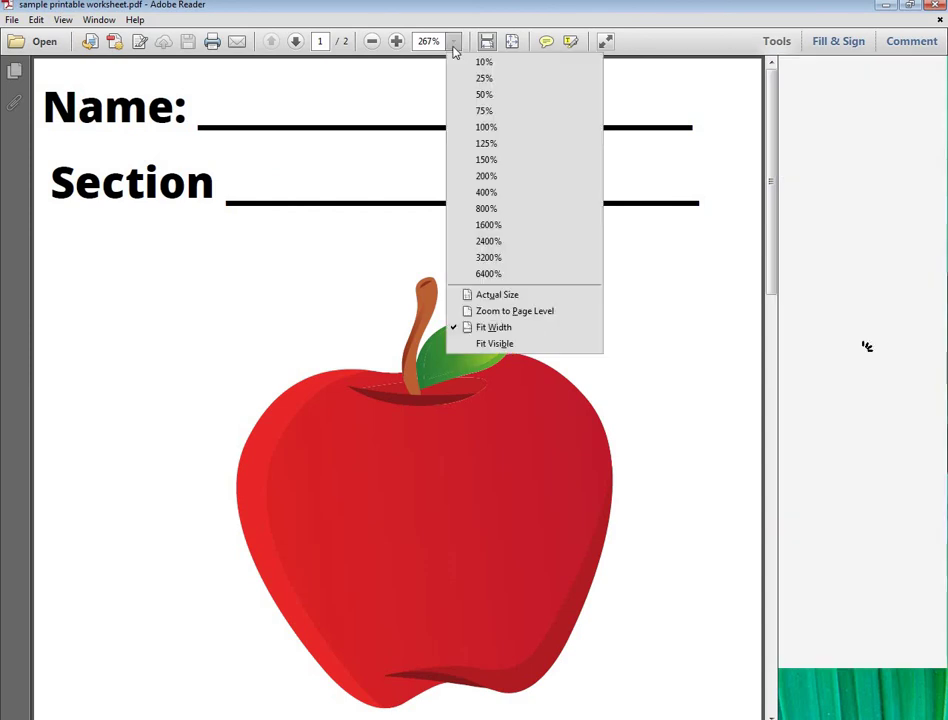
pyautogui.click(508, 110)
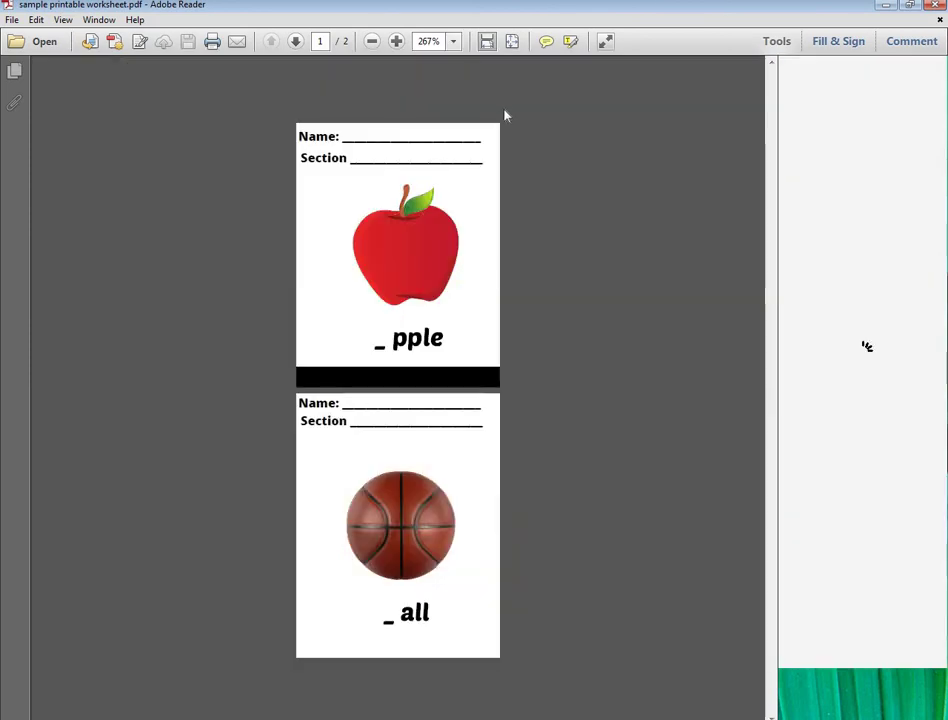